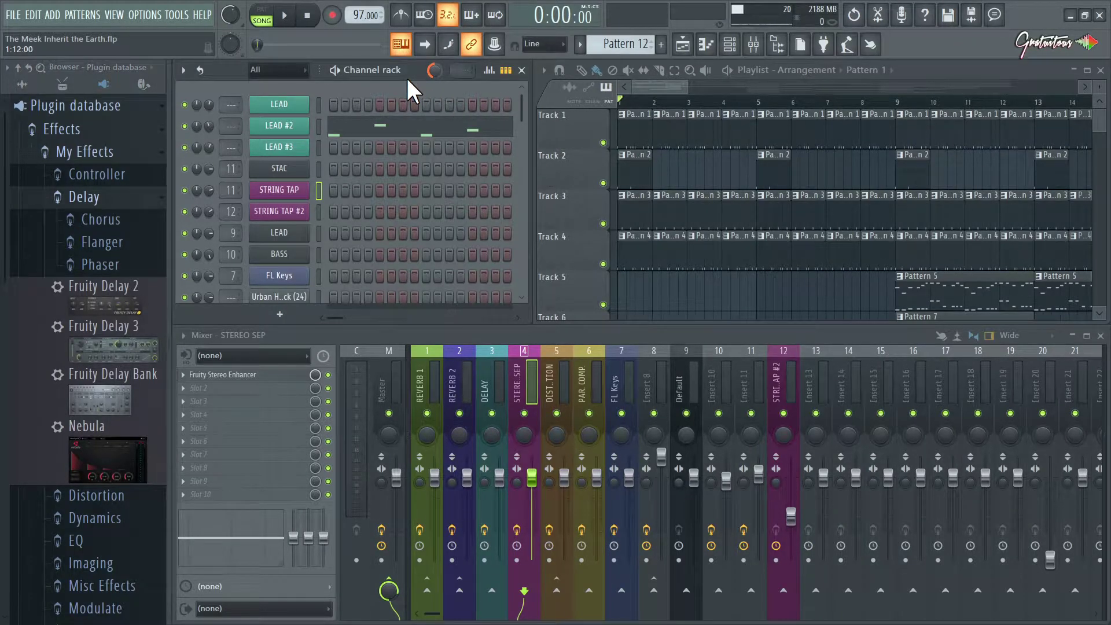
Step: Examine the My Effects categories in the plugin database, including the plugins filed under Delay and EQ
{"action": "left_click", "coordinate": [116, 197]}
{"action": "left_click", "coordinate": [107, 151]}
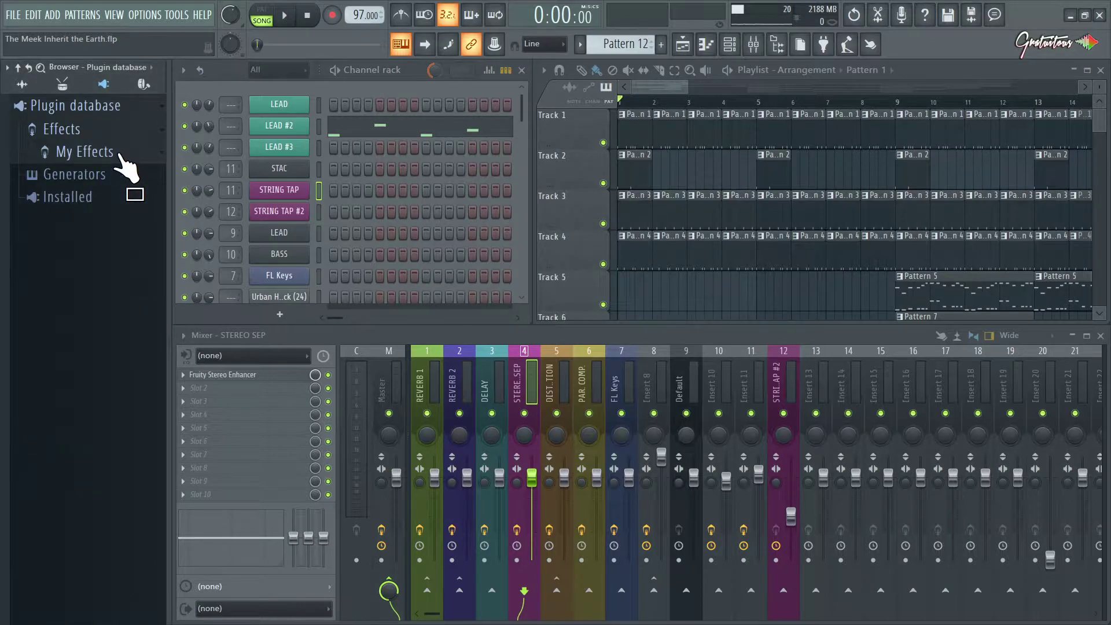
{"action": "left_click", "coordinate": [100, 140]}
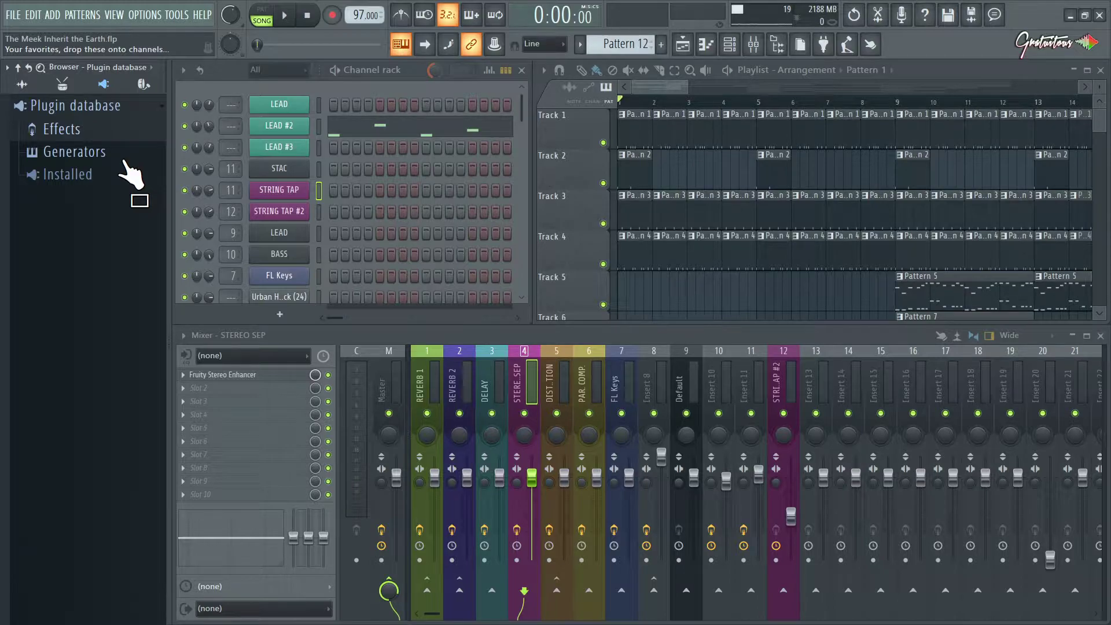
{"action": "left_click", "coordinate": [119, 138]}
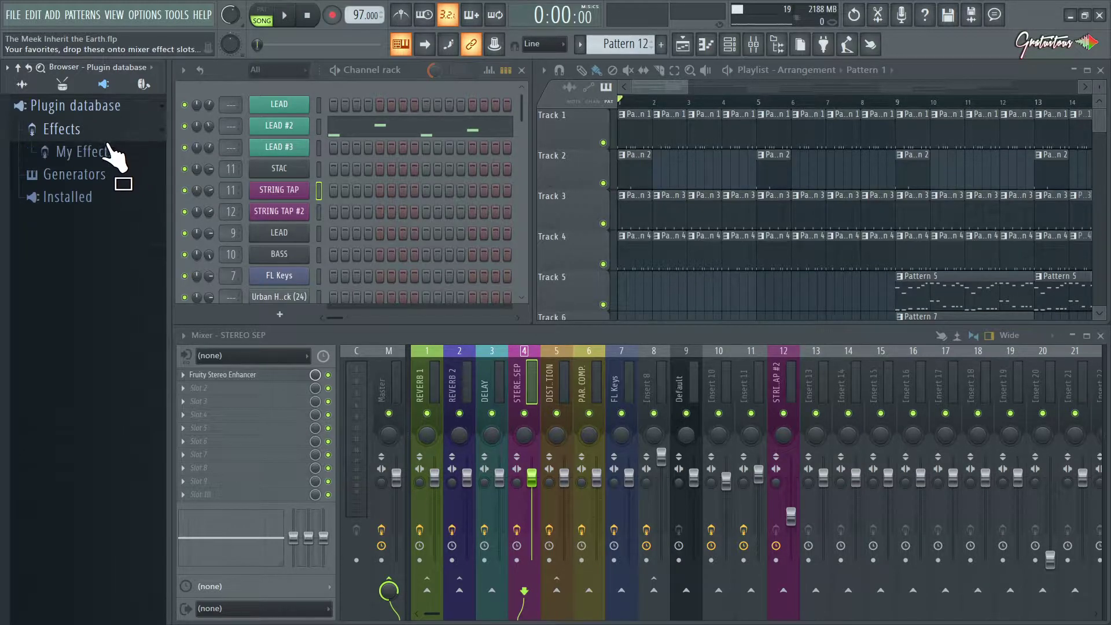
{"action": "left_click", "coordinate": [109, 152]}
{"action": "left_click", "coordinate": [99, 267]}
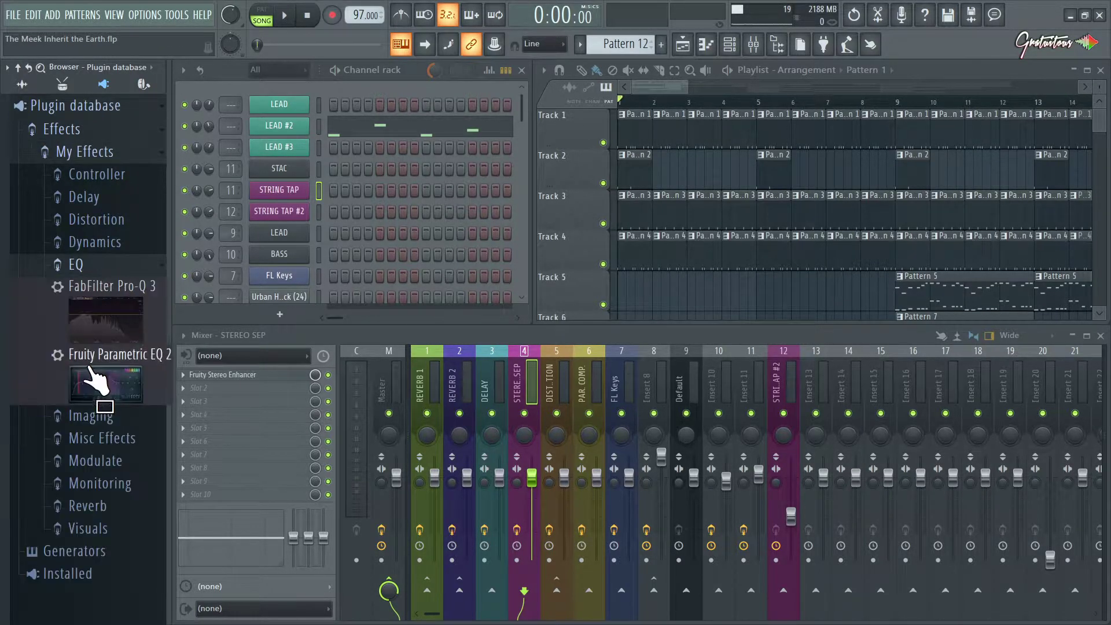
{"action": "left_click_drag", "start_coordinate": [90, 365], "coordinate": [122, 154]}
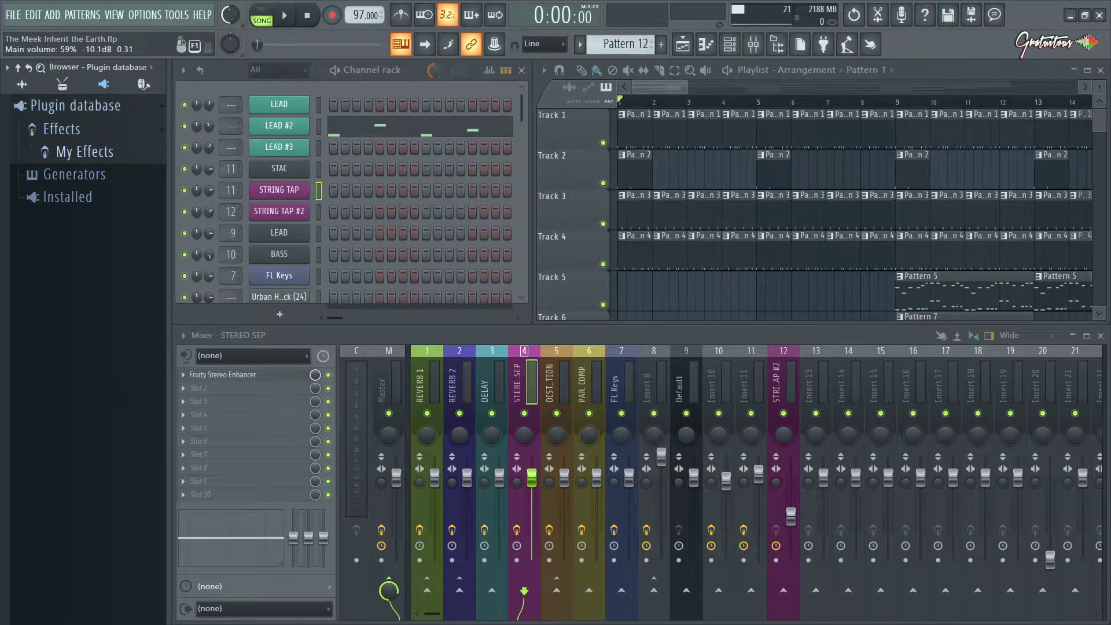
Step: Play the opening of the song, inspect the effects on mixer track 10, and stop playback
{"action": "left_click", "coordinate": [728, 70]}
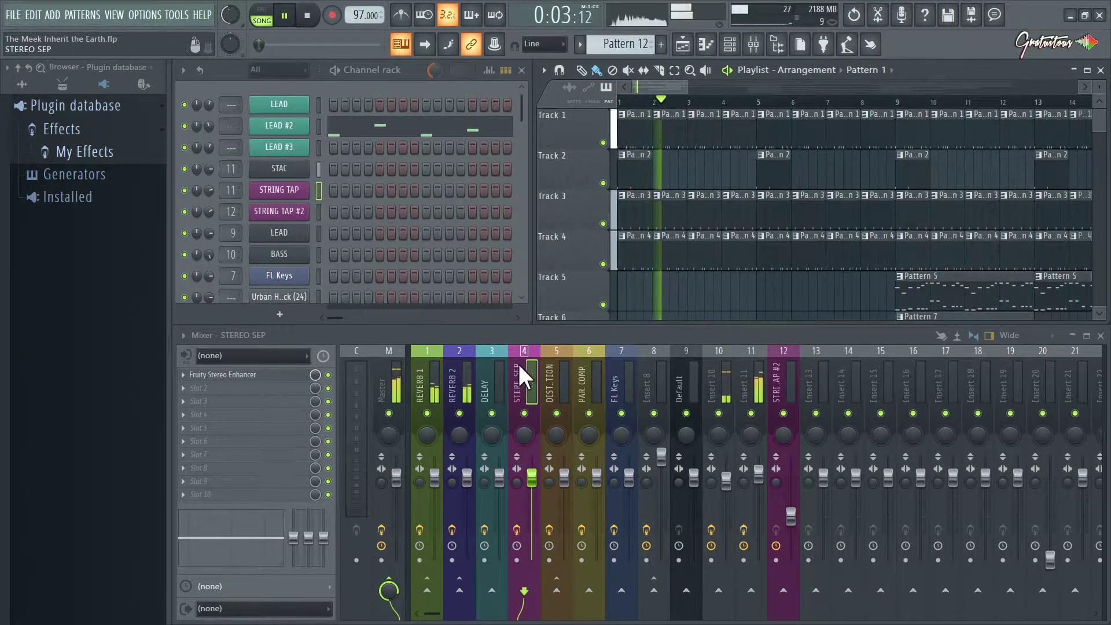
{"action": "left_click", "coordinate": [726, 373]}
{"action": "key", "text": "space"}
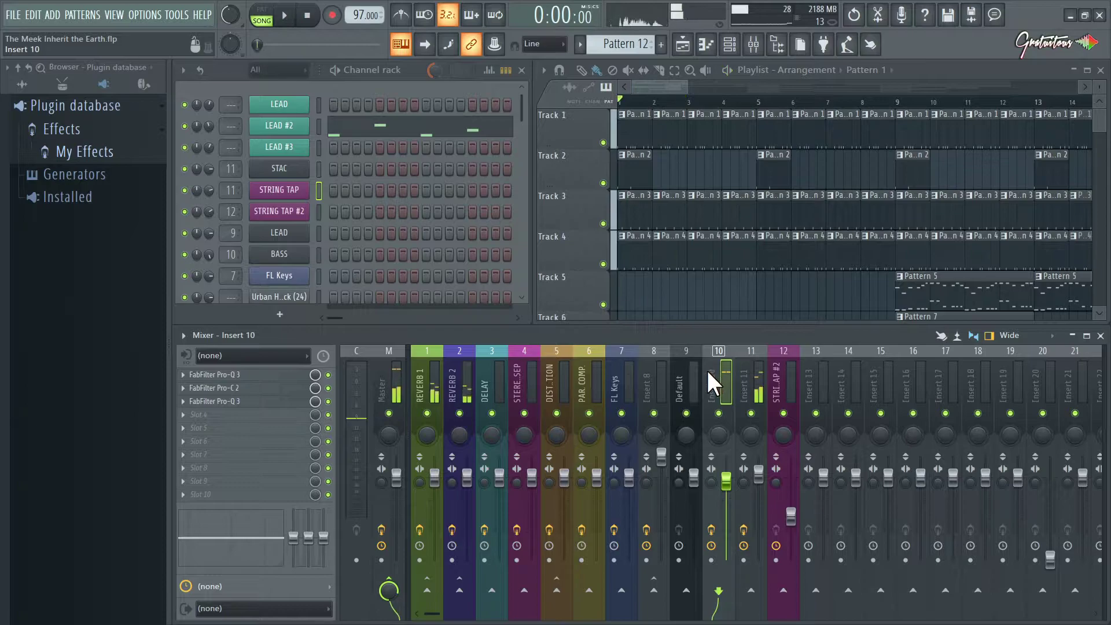
Step: Load Fruity Parametric EQ 2 into the first effect slot of the LEAD channel's mixer track 9, Default
{"action": "left_click", "coordinate": [318, 234]}
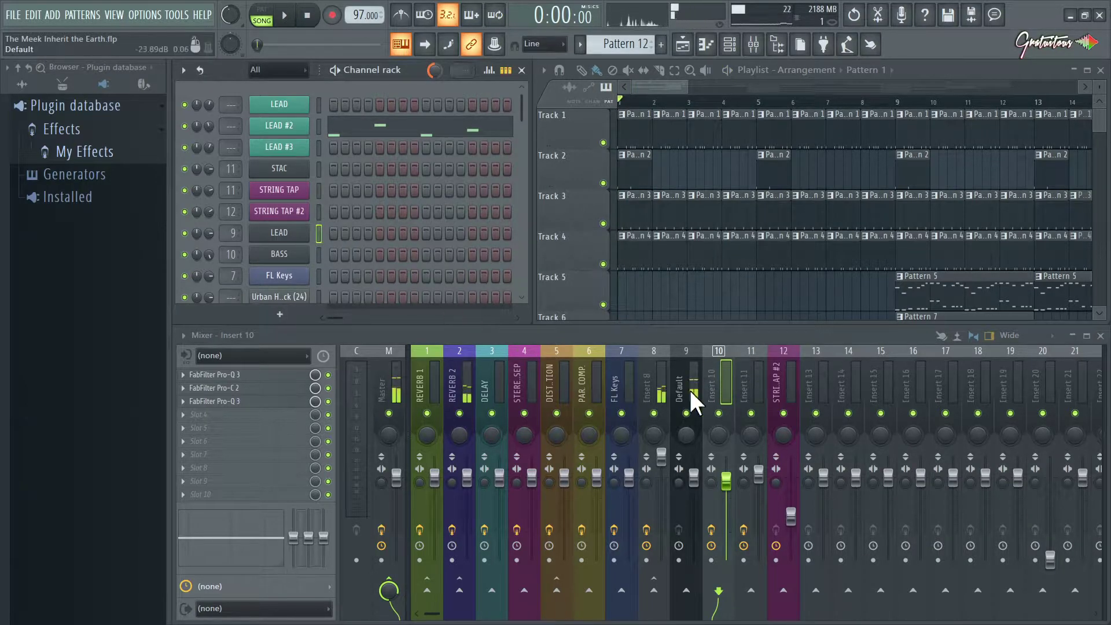
{"action": "left_click", "coordinate": [688, 351]}
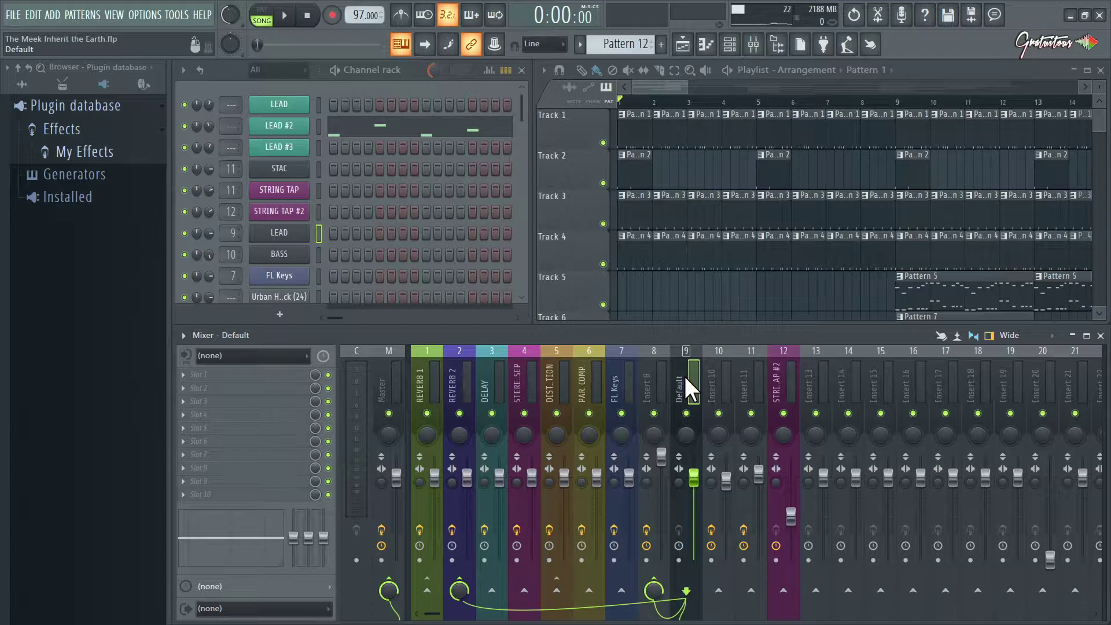
{"action": "left_click", "coordinate": [231, 376]}
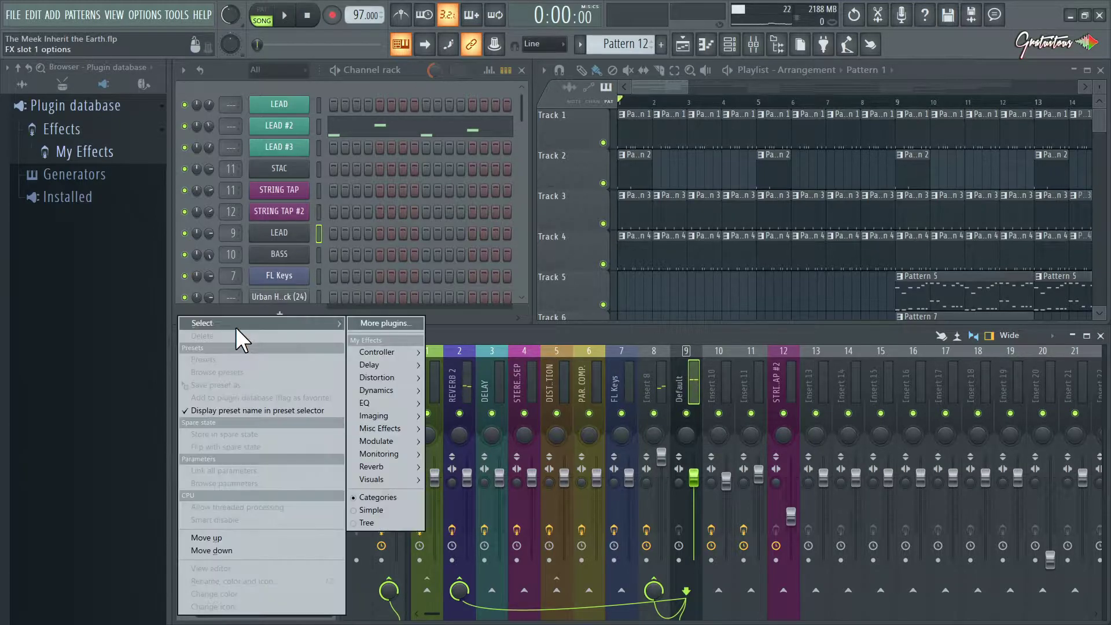
{"action": "mouse_move", "coordinate": [400, 402]}
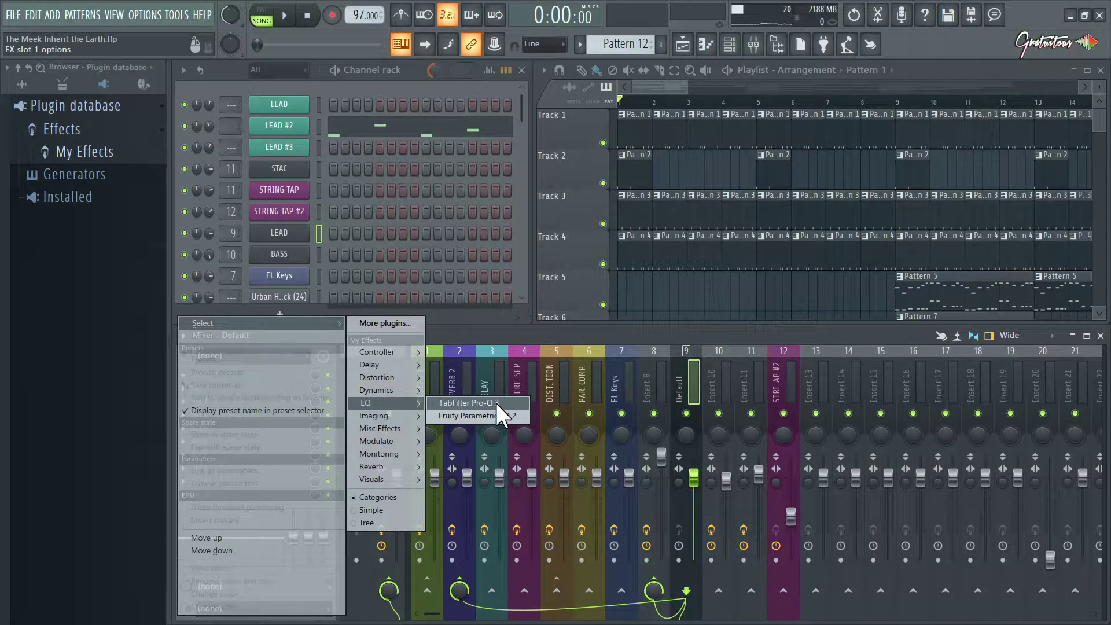
{"action": "left_click", "coordinate": [503, 416]}
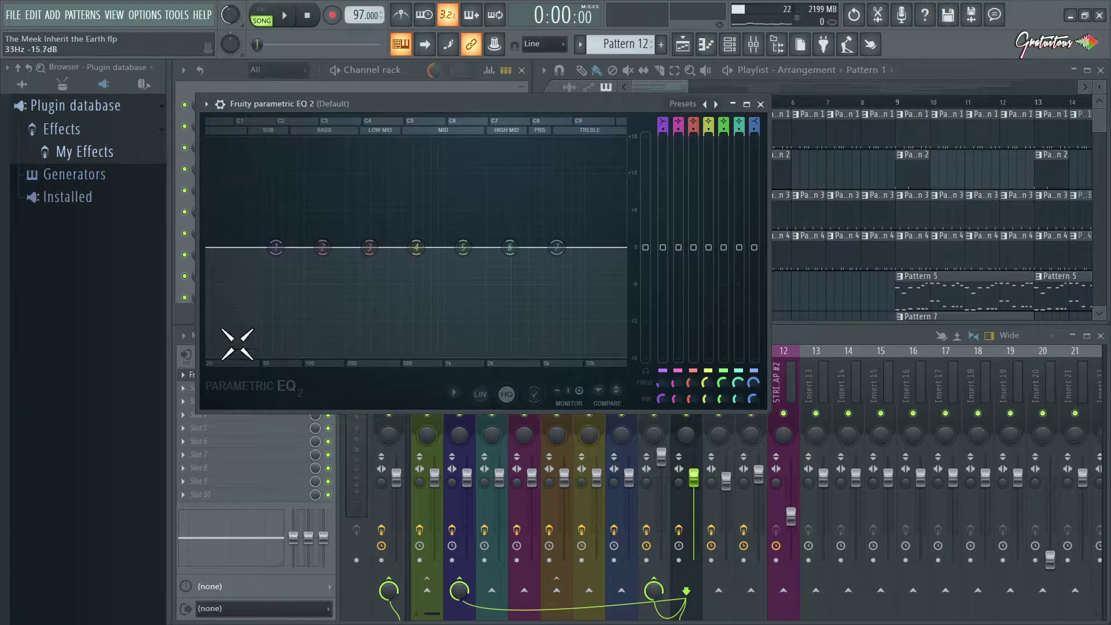
Step: Load FabFilter Pro-Q 3 into the second effect slot of the Default mixer track
{"action": "left_click", "coordinate": [738, 342]}
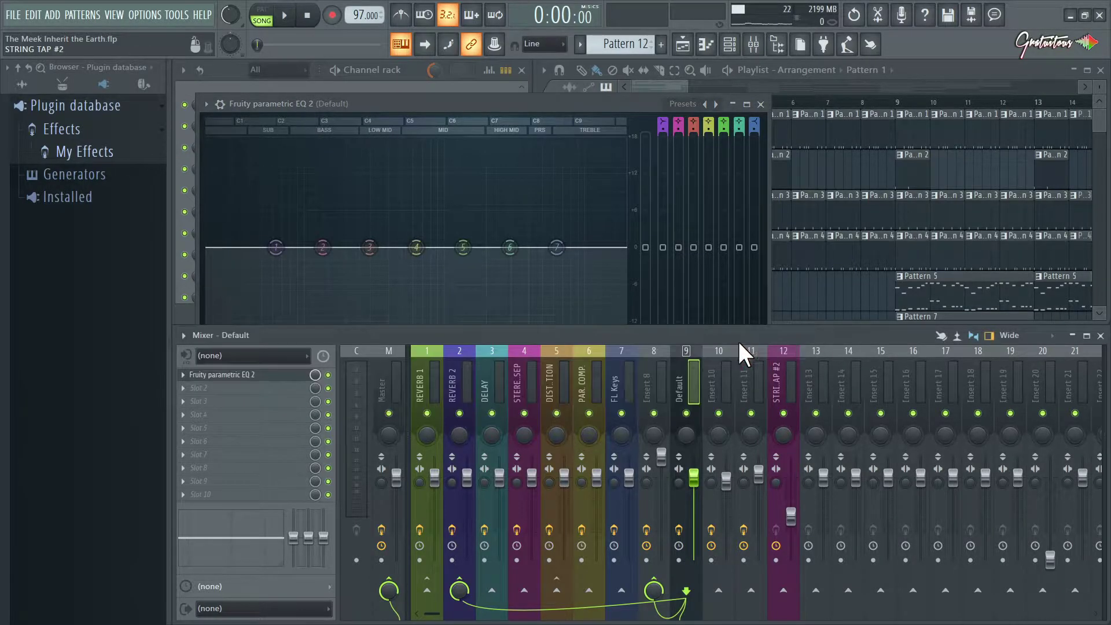
{"action": "right_click", "coordinate": [254, 385]}
{"action": "mouse_move", "coordinate": [283, 325]}
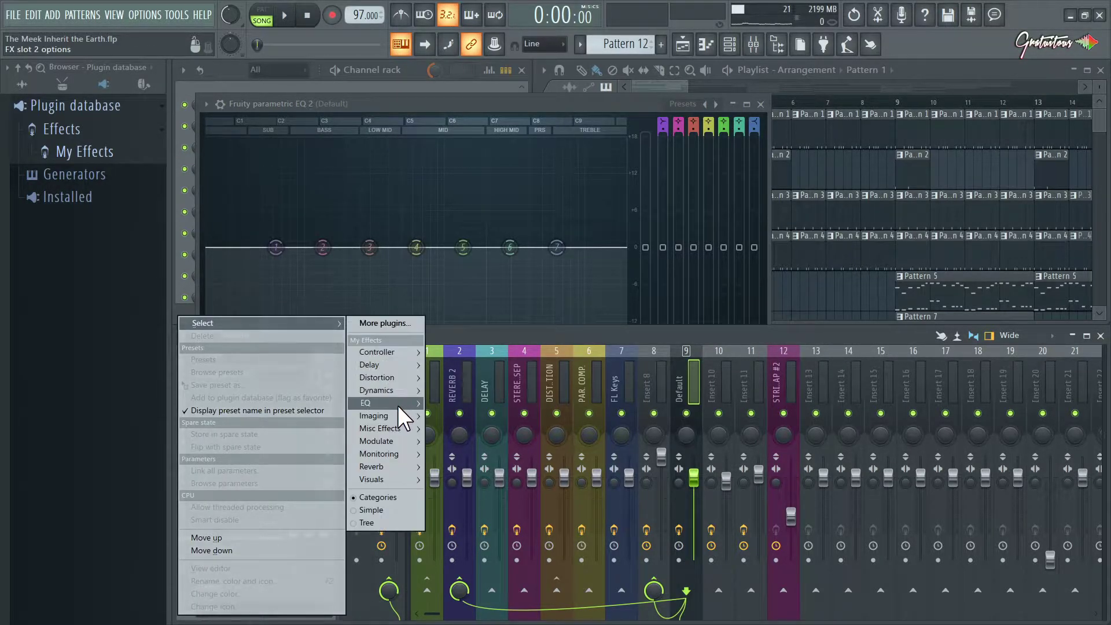
{"action": "mouse_move", "coordinate": [397, 403]}
{"action": "left_click", "coordinate": [468, 402]}
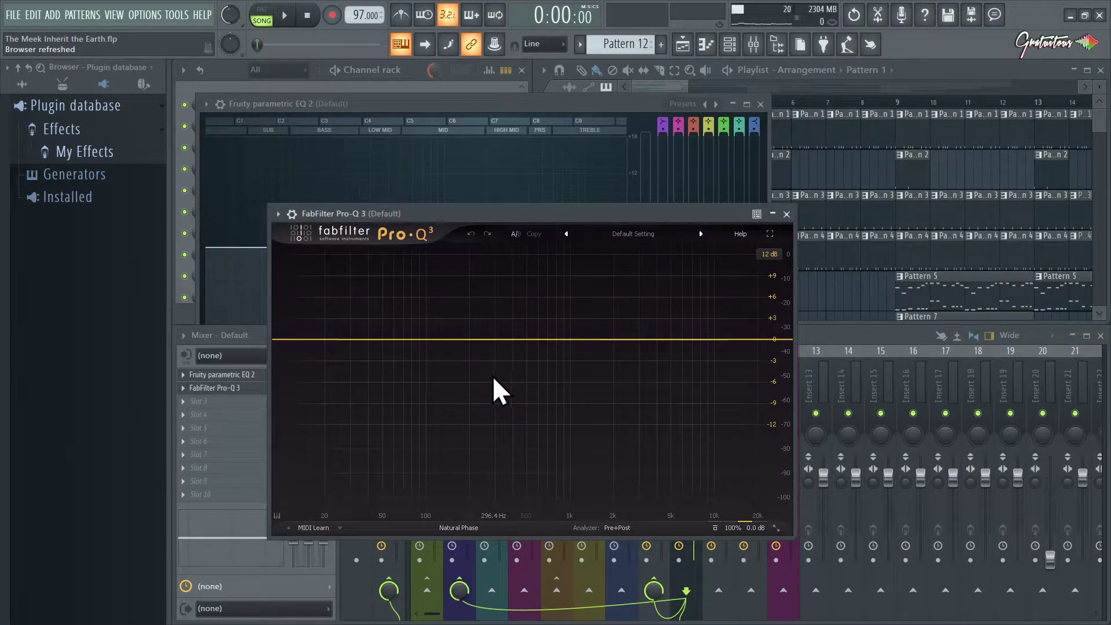
Step: Add three Pro-Q 3 bands: a low cut dip, a boost of about 4 dB near 462 Hz and a dip near 2874 Hz, adjusting their gain together
{"action": "left_click_drag", "start_coordinate": [394, 346], "coordinate": [409, 369]}
{"action": "left_click_drag", "start_coordinate": [520, 342], "coordinate": [521, 309]}
{"action": "left_click_drag", "start_coordinate": [620, 341], "coordinate": [635, 369]}
{"action": "key", "text": "ctrl+a"}
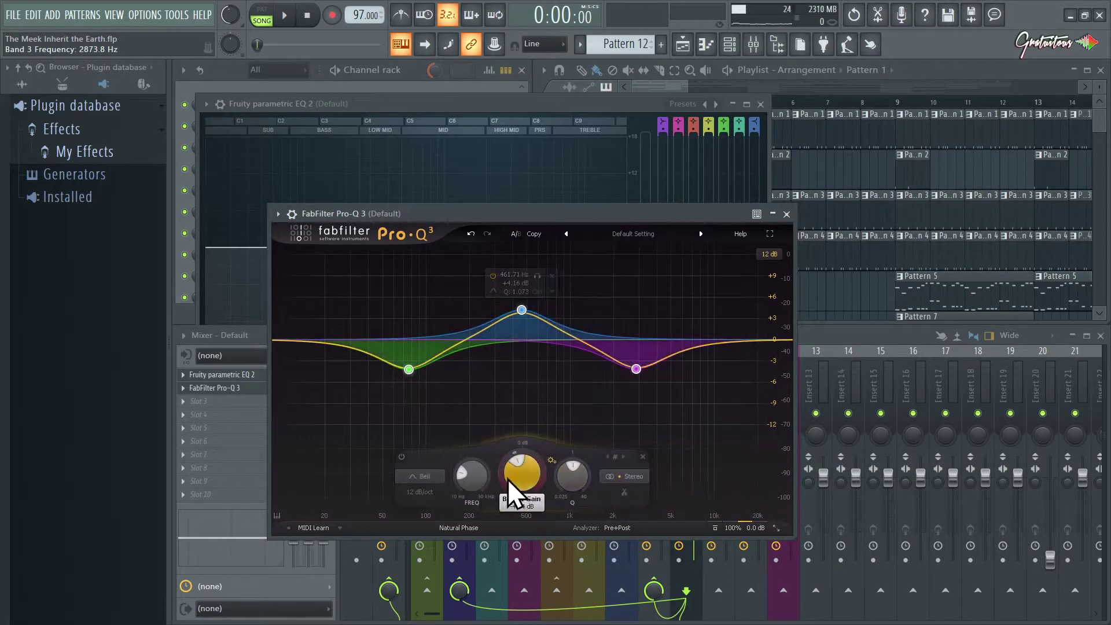
{"action": "left_click_drag", "start_coordinate": [508, 479], "coordinate": [518, 465]}
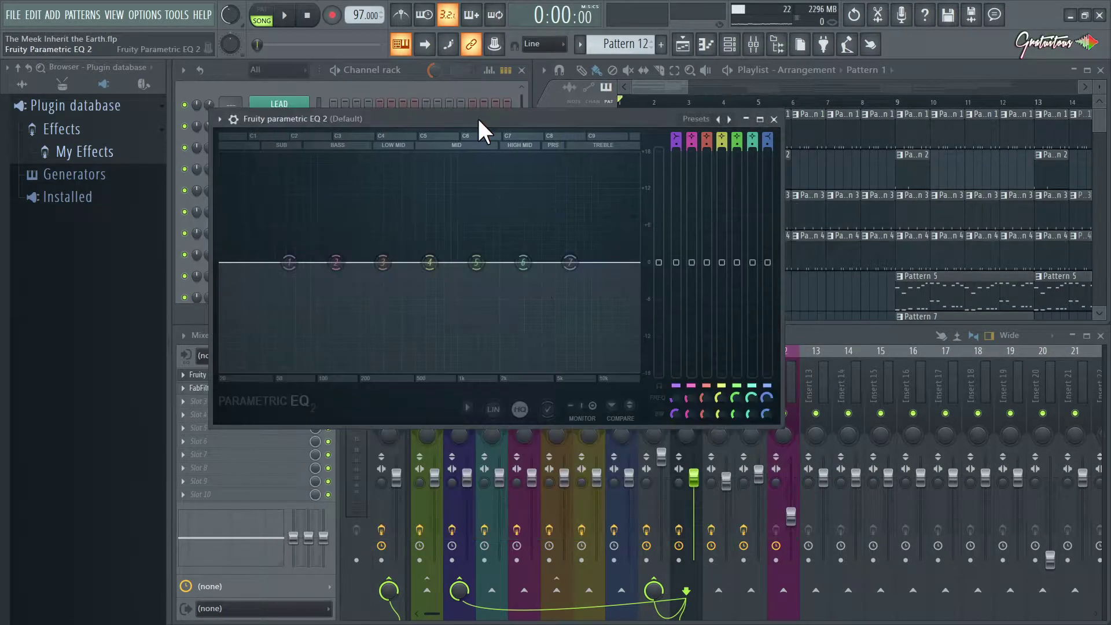
Step: Lower band 3 and move band 5 down in gain and up in frequency in Fruity Parametric EQ 2, closing its window
{"action": "left_click_drag", "start_coordinate": [382, 262], "coordinate": [385, 284]}
{"action": "left_click_drag", "start_coordinate": [476, 262], "coordinate": [558, 294]}
{"action": "left_click", "coordinate": [772, 118]}
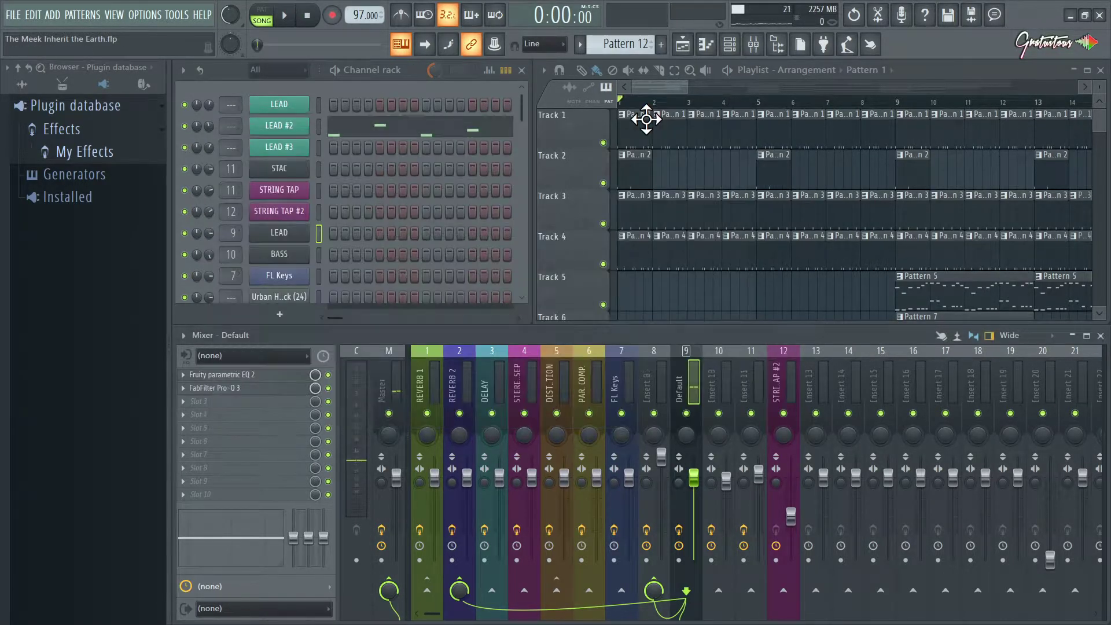
Step: Expand the Generators category and view the FLEX instrument on the first LEAD channel, closing it again
{"action": "left_click", "coordinate": [92, 174]}
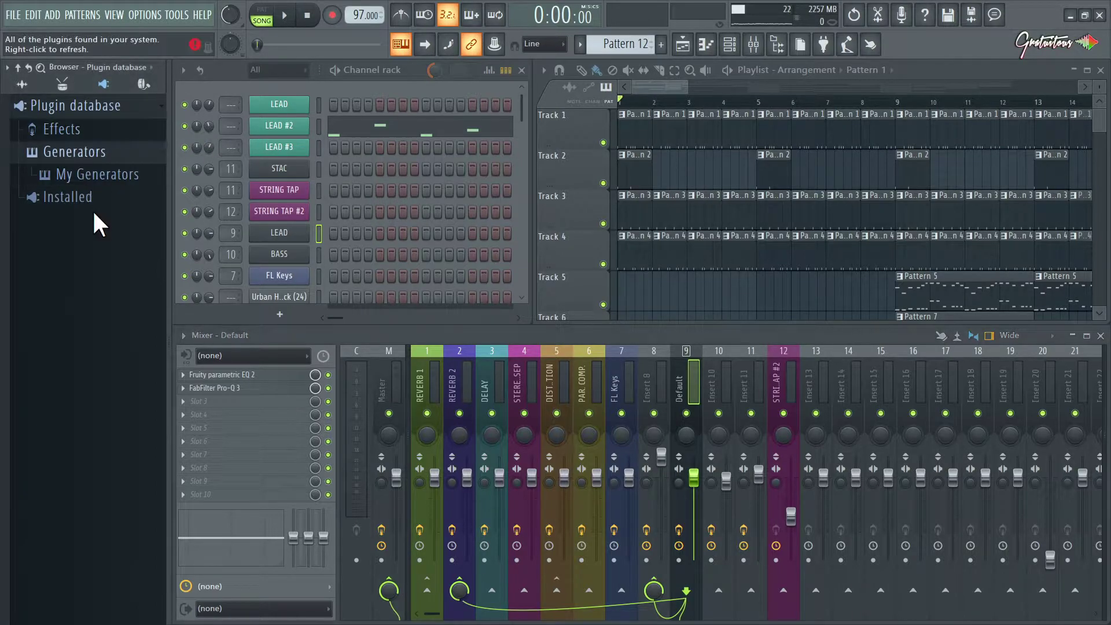
{"action": "left_click", "coordinate": [288, 107]}
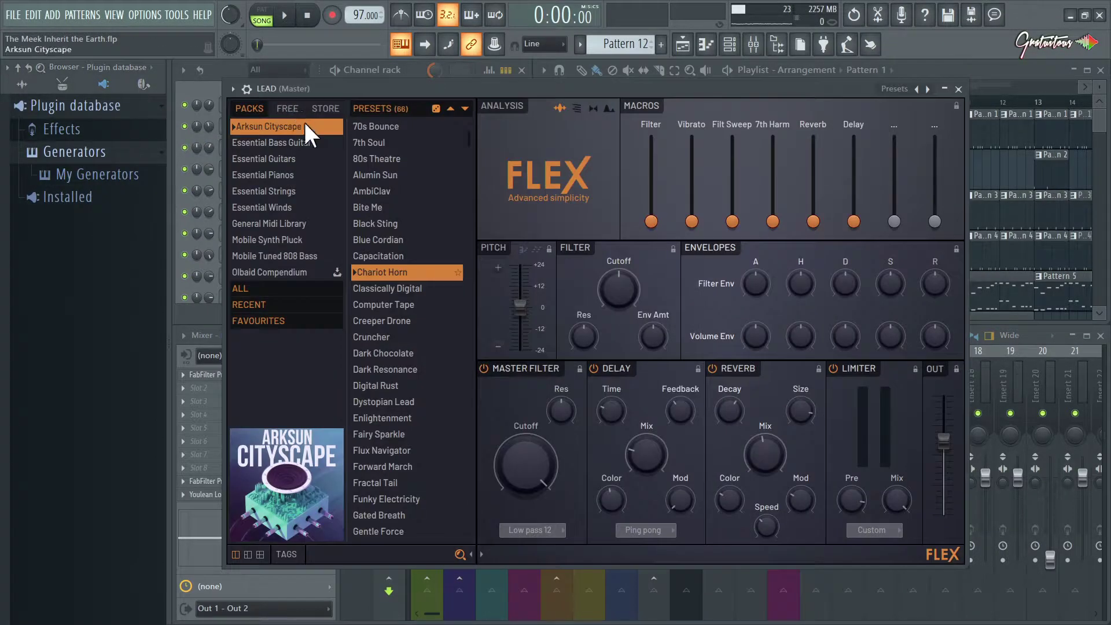
{"action": "left_click_drag", "start_coordinate": [404, 85], "coordinate": [419, 78]}
{"action": "key", "text": "Escape"}
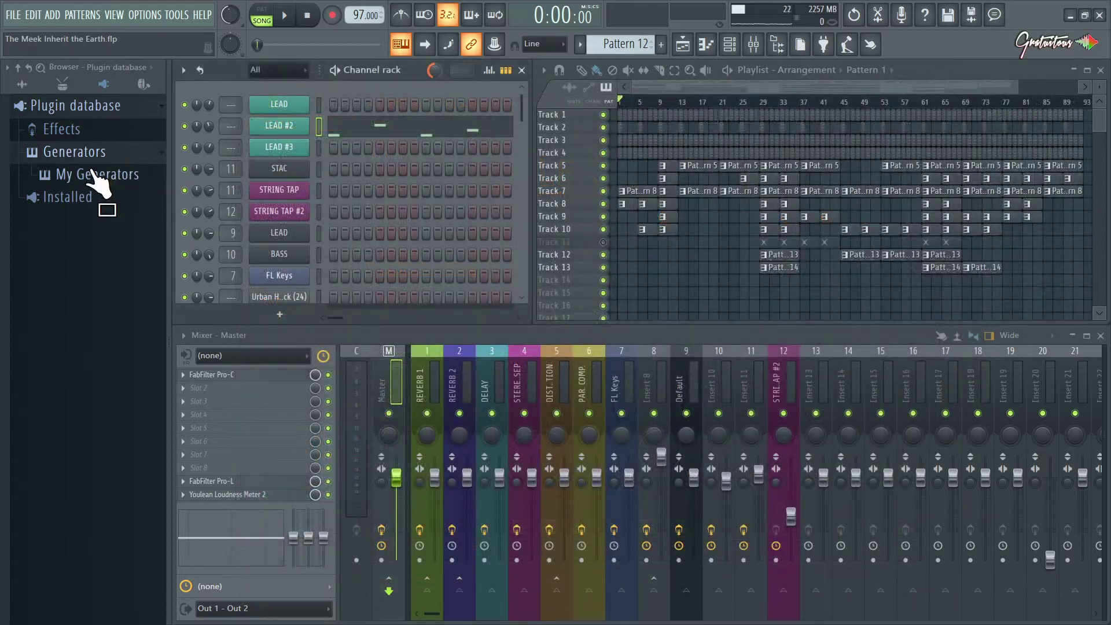
Step: Examine the Instruments category under My Generators, from 3x Osc down to Sytrus
{"action": "left_click", "coordinate": [92, 176]}
{"action": "left_click_drag", "start_coordinate": [99, 185], "coordinate": [113, 238]}
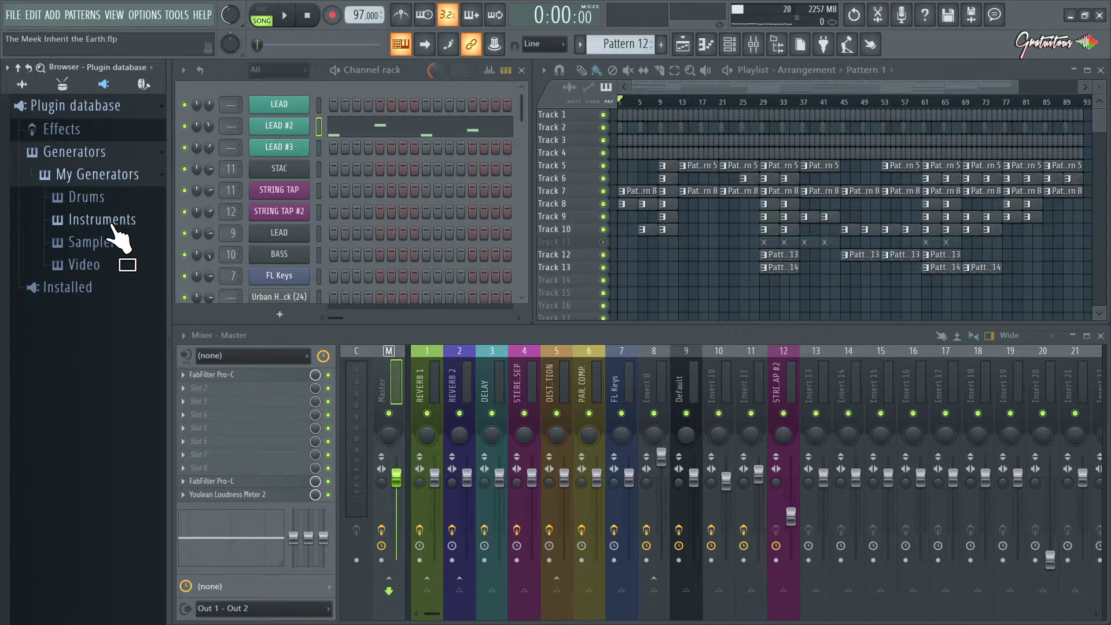
{"action": "left_click_drag", "start_coordinate": [114, 237], "coordinate": [122, 281]}
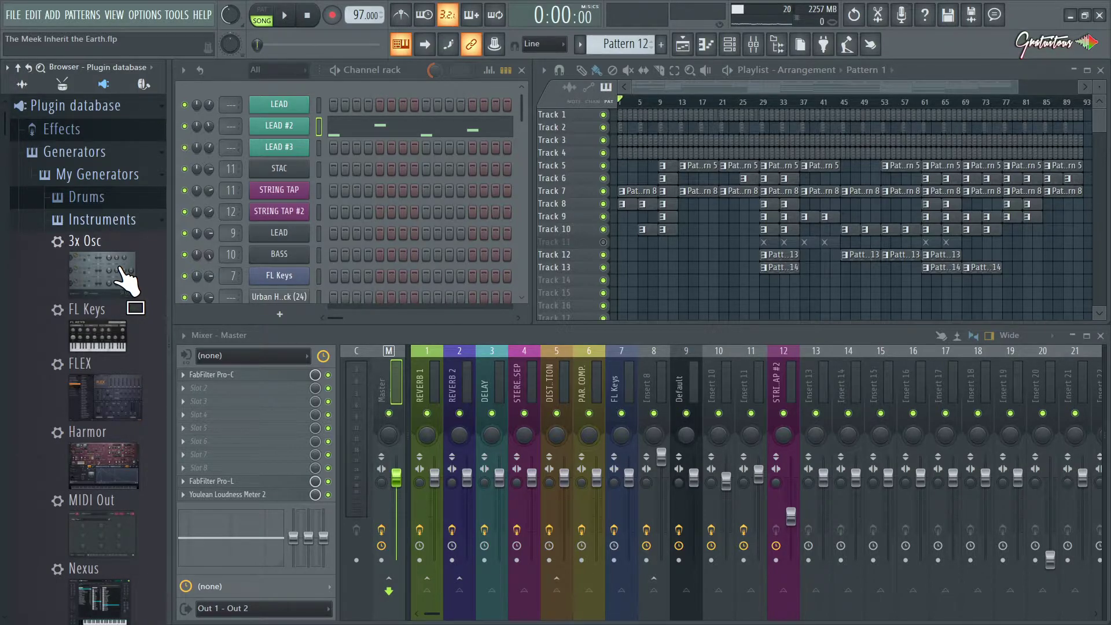
{"action": "mouse_move", "coordinate": [122, 277]}
{"action": "left_mouse_down"}
{"action": "mouse_move", "coordinate": [192, 115]}
{"action": "mouse_move", "coordinate": [101, 334]}
{"action": "mouse_move", "coordinate": [121, 388]}
{"action": "mouse_move", "coordinate": [124, 466]}
{"action": "mouse_move", "coordinate": [188, 270]}
{"action": "mouse_move", "coordinate": [155, 246]}
{"action": "mouse_move", "coordinate": [119, 256]}
{"action": "left_mouse_up"}
{"action": "scroll", "coordinate": [133, 293], "scroll_direction": "down", "scroll_amount": 3}
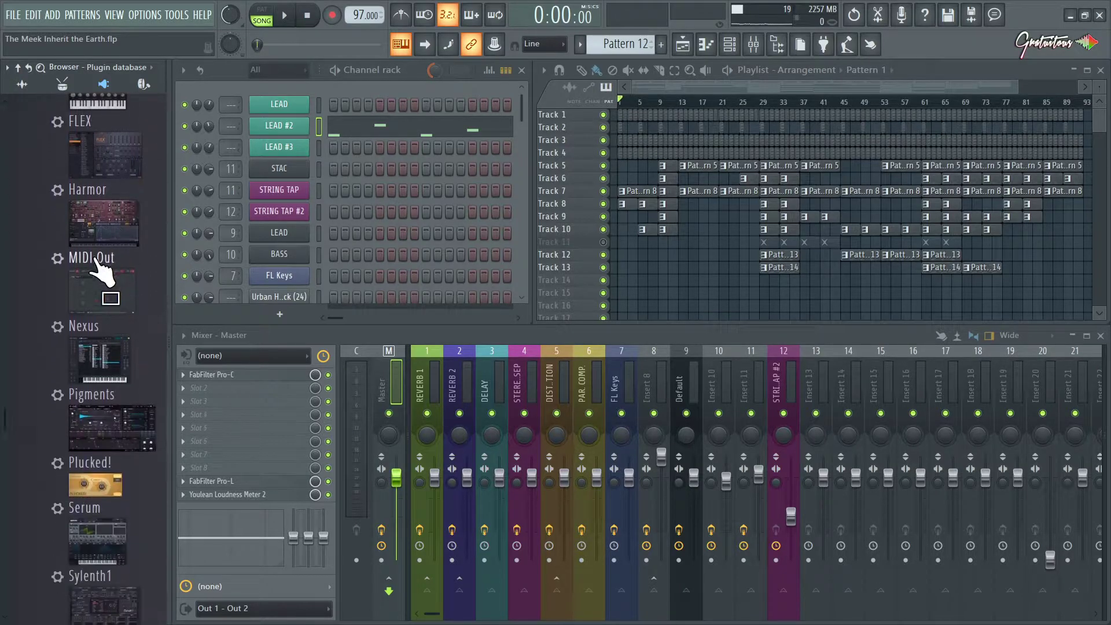
{"action": "left_click_drag", "start_coordinate": [114, 316], "coordinate": [119, 396]}
Step: Open the FL Keys instrument, hide its wrapper settings and move its window clear of the channel names
{"action": "left_click", "coordinate": [288, 273]}
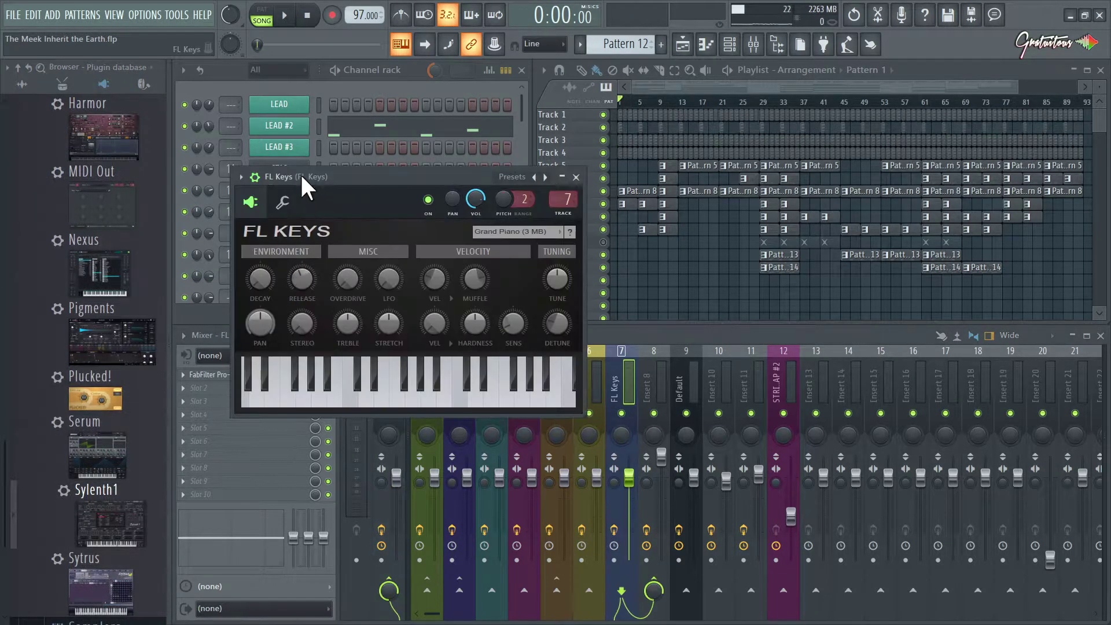
{"action": "left_click_drag", "start_coordinate": [300, 171], "coordinate": [305, 141]}
{"action": "left_click", "coordinate": [256, 146]}
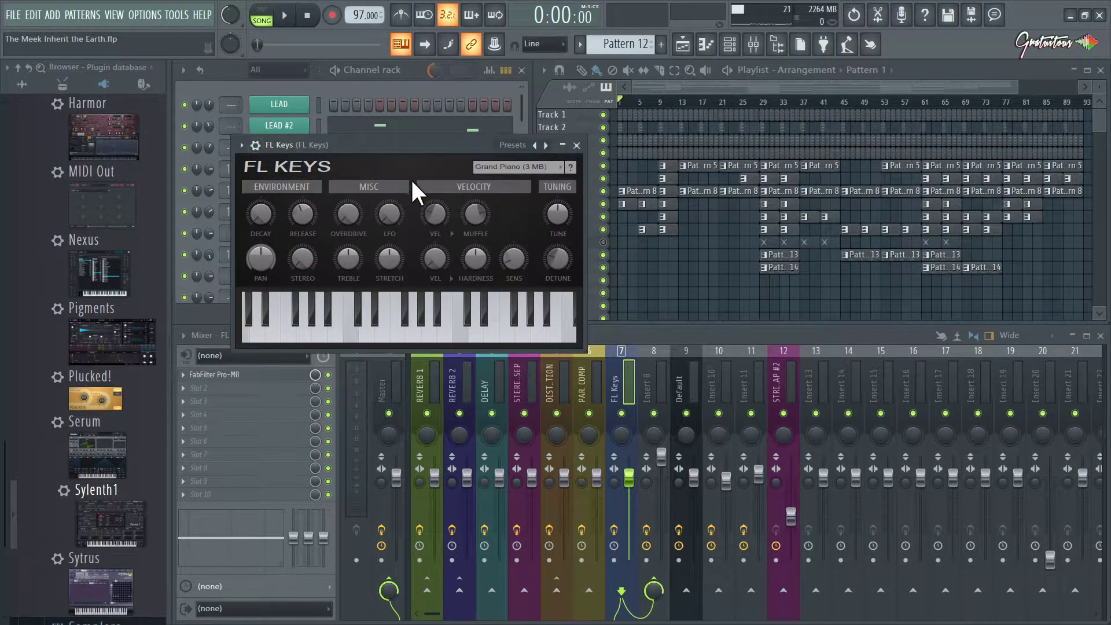
{"action": "left_click_drag", "start_coordinate": [408, 149], "coordinate": [430, 128]}
{"action": "left_click_drag", "start_coordinate": [333, 119], "coordinate": [438, 138]}
{"action": "scroll", "coordinate": [231, 277], "scroll_direction": "up", "scroll_amount": 8}
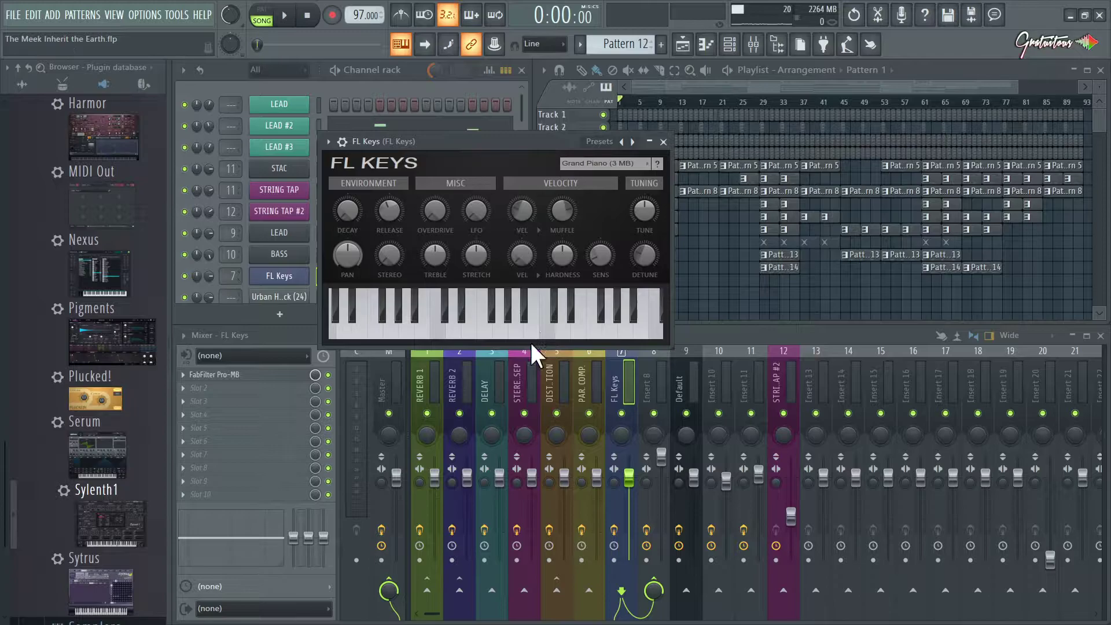
Step: Inspect the FL Keys and Insert 8 mixer tracks that carry the piano's sound, and close the FL Keys window
{"action": "left_click", "coordinate": [615, 377]}
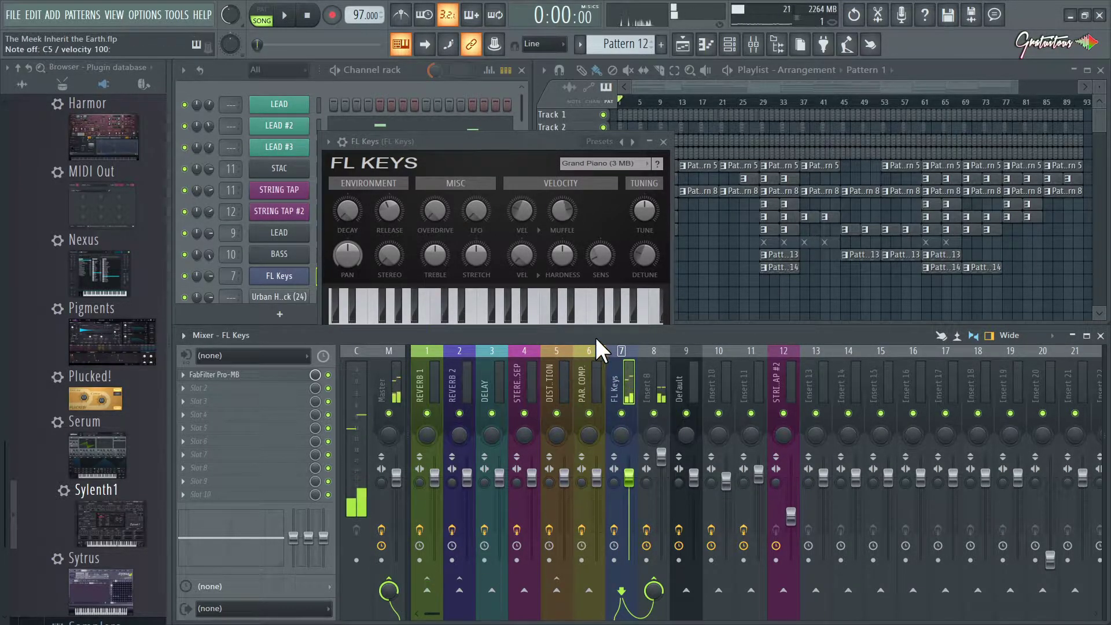
{"action": "left_click", "coordinate": [643, 382]}
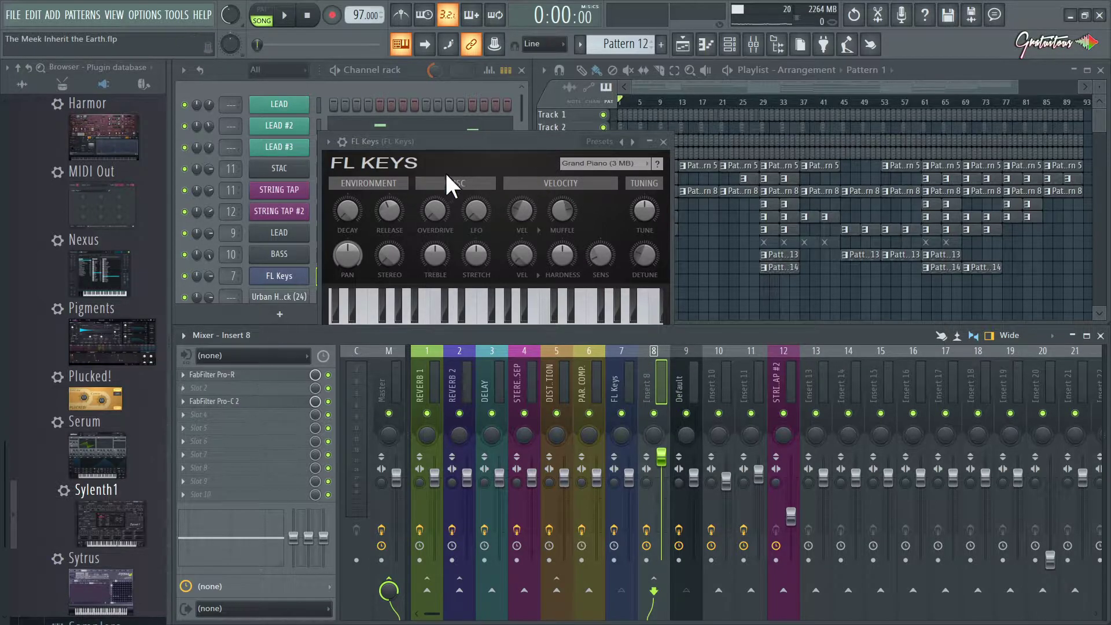
{"action": "left_click", "coordinate": [511, 148]}
{"action": "key", "text": "Escape"}
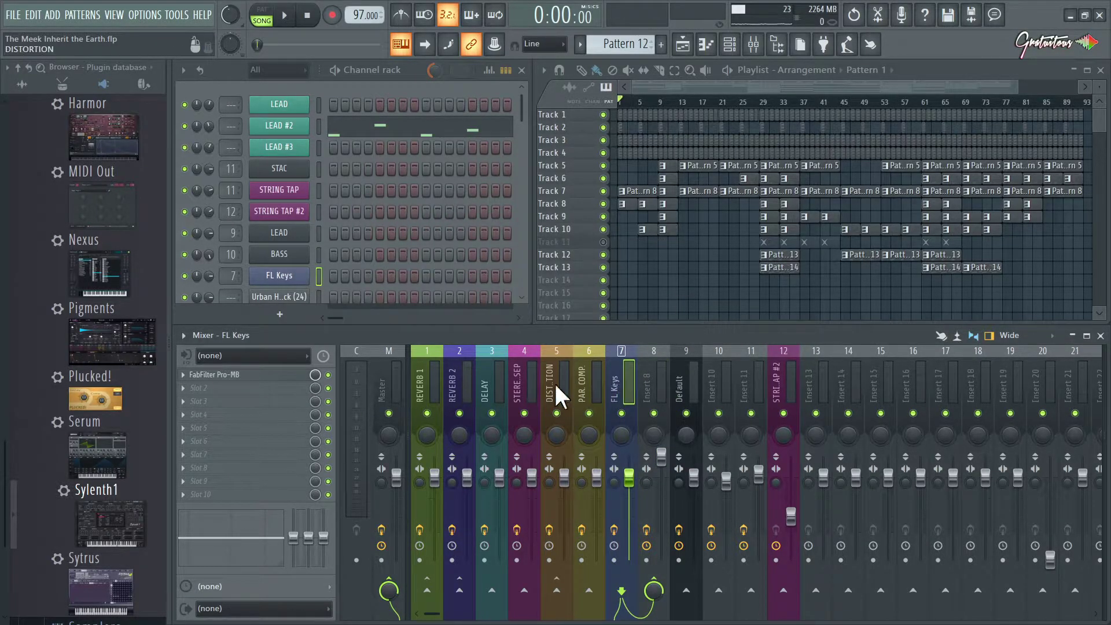
Step: View FabFilter Pro-MB on the FL Keys mixer track and locate it in the Dynamics category of My Effects
{"action": "left_click", "coordinate": [224, 376]}
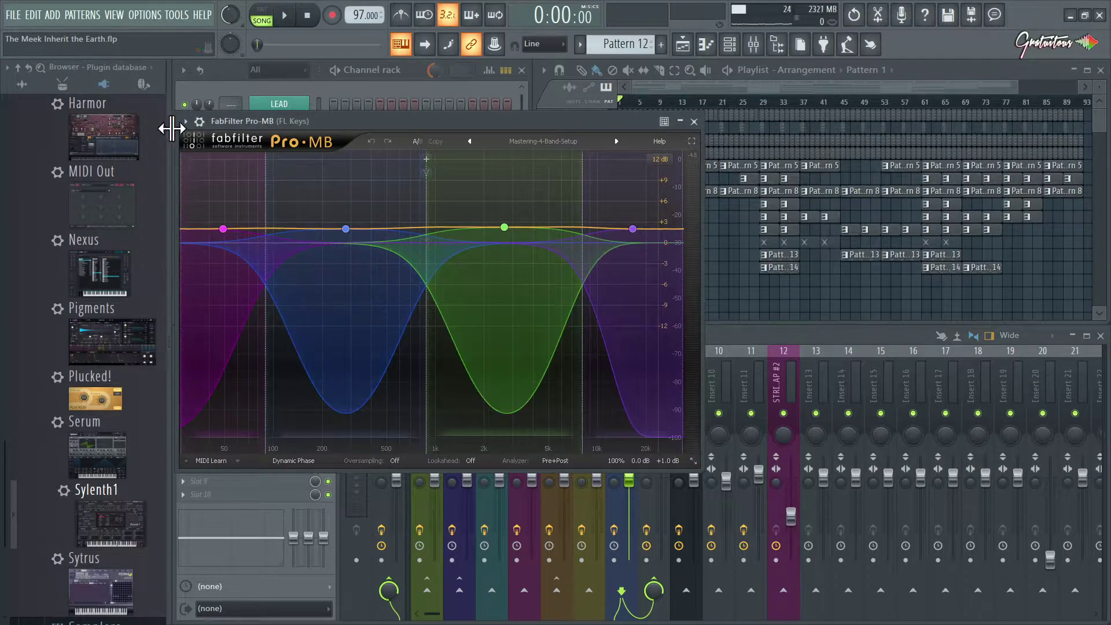
{"action": "scroll", "coordinate": [64, 306], "scroll_direction": "up", "scroll_amount": 5}
{"action": "left_click", "coordinate": [75, 131]}
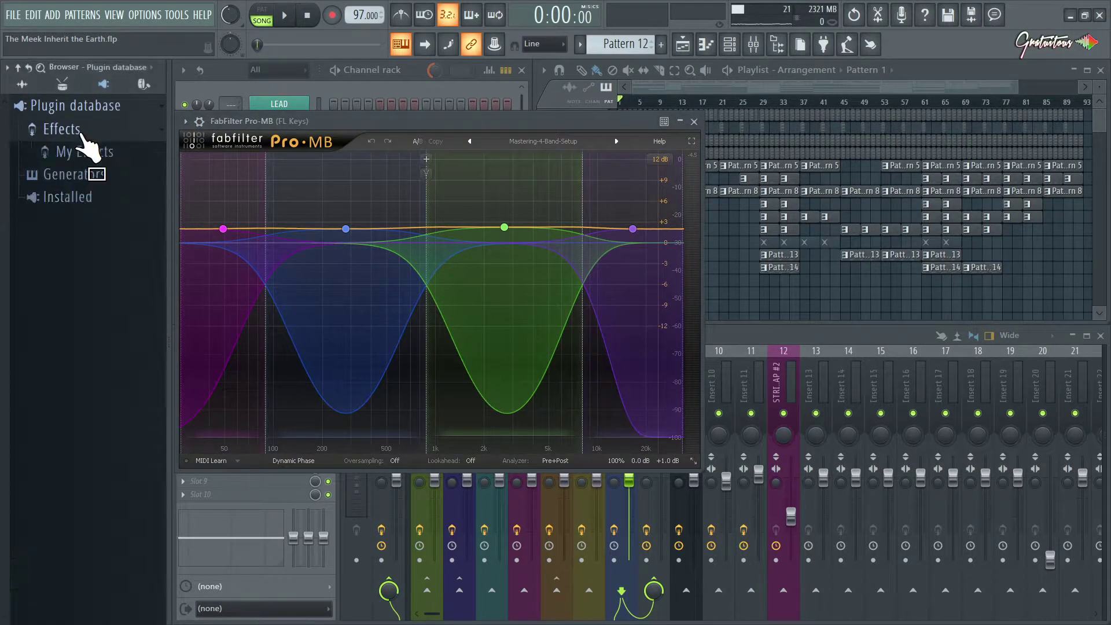
{"action": "left_click", "coordinate": [95, 151]}
{"action": "left_click", "coordinate": [138, 246]}
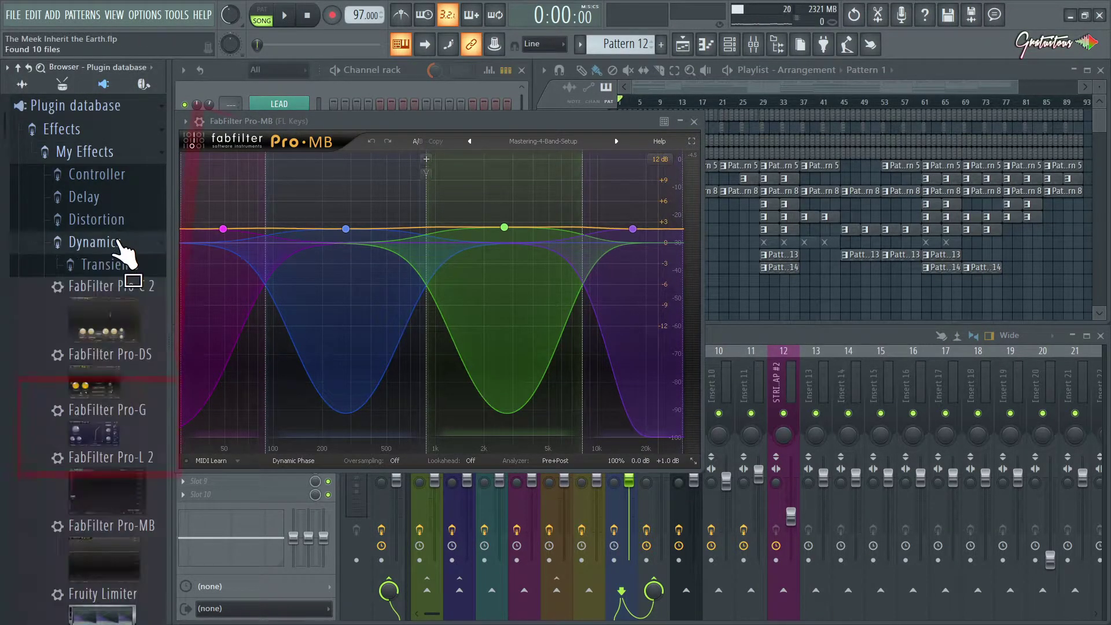
{"action": "scroll", "coordinate": [149, 347], "scroll_direction": "down", "scroll_amount": 2}
{"action": "scroll", "coordinate": [142, 412], "scroll_direction": "down", "scroll_amount": 1}
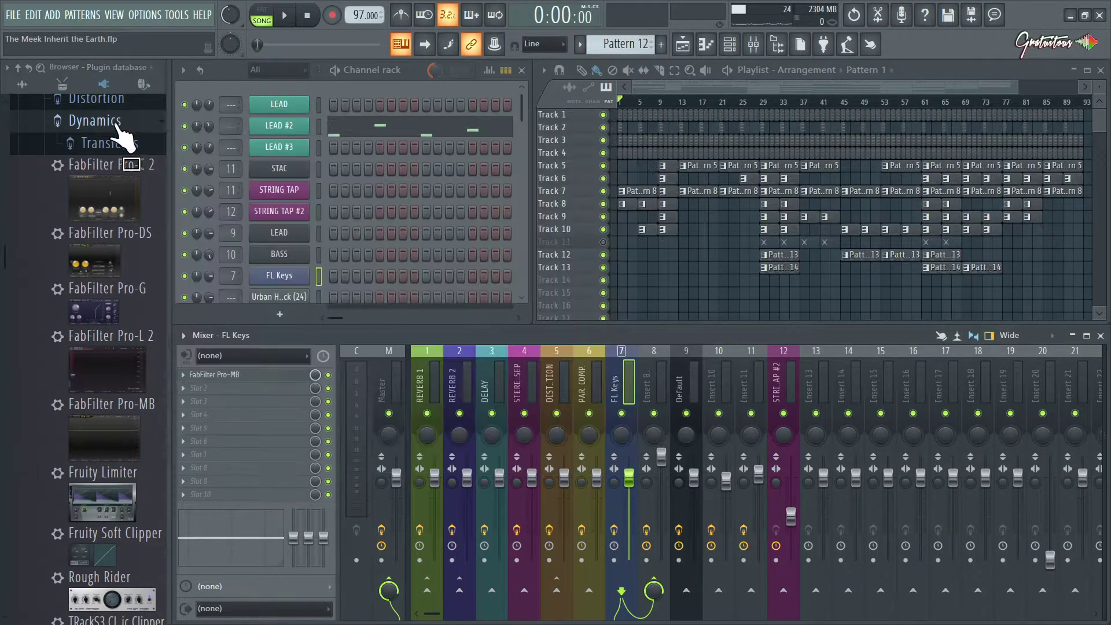
{"action": "left_click", "coordinate": [113, 124]}
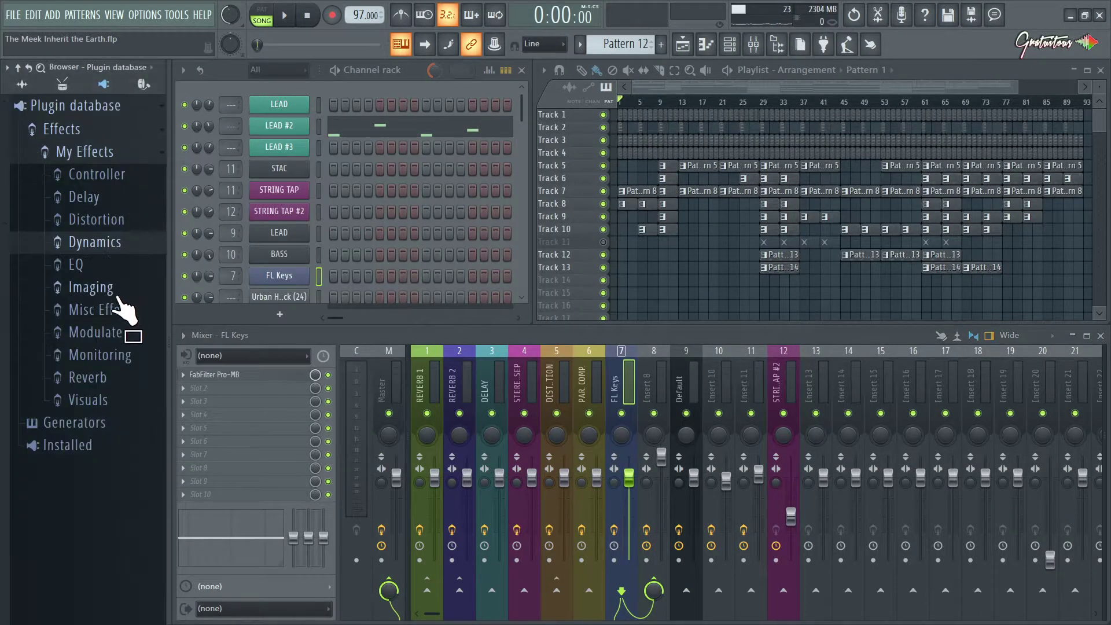
Step: Look through the delay plugins in the Delay category of My Effects, and collapse the category again
{"action": "left_click", "coordinate": [87, 152]}
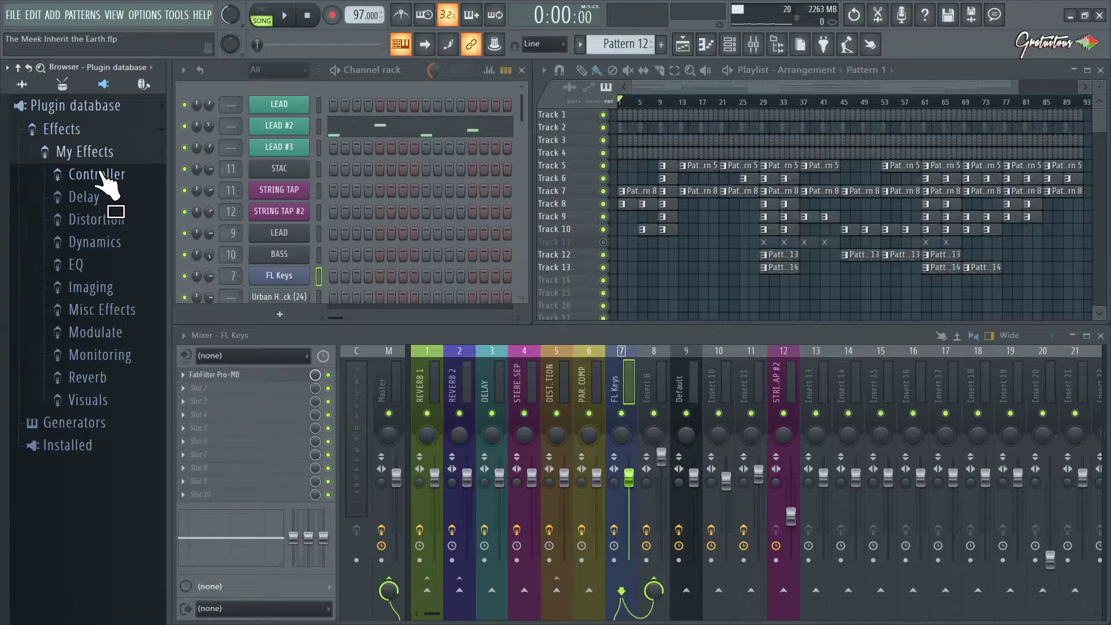
{"action": "left_click", "coordinate": [107, 197]}
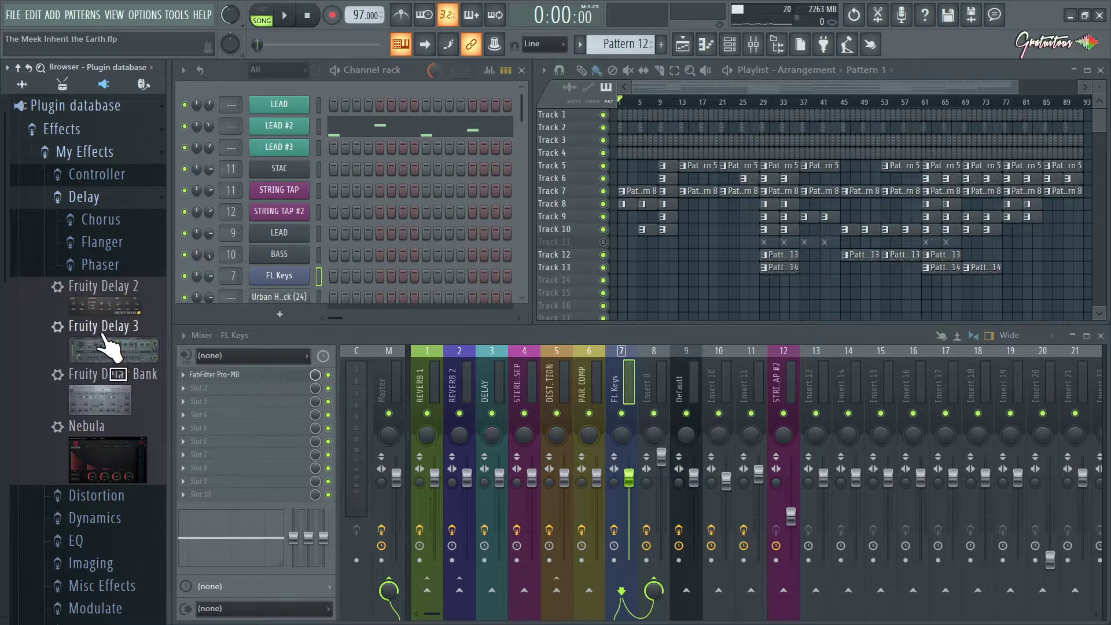
{"action": "left_click_drag", "start_coordinate": [159, 347], "coordinate": [130, 342]}
{"action": "left_click", "coordinate": [92, 200]}
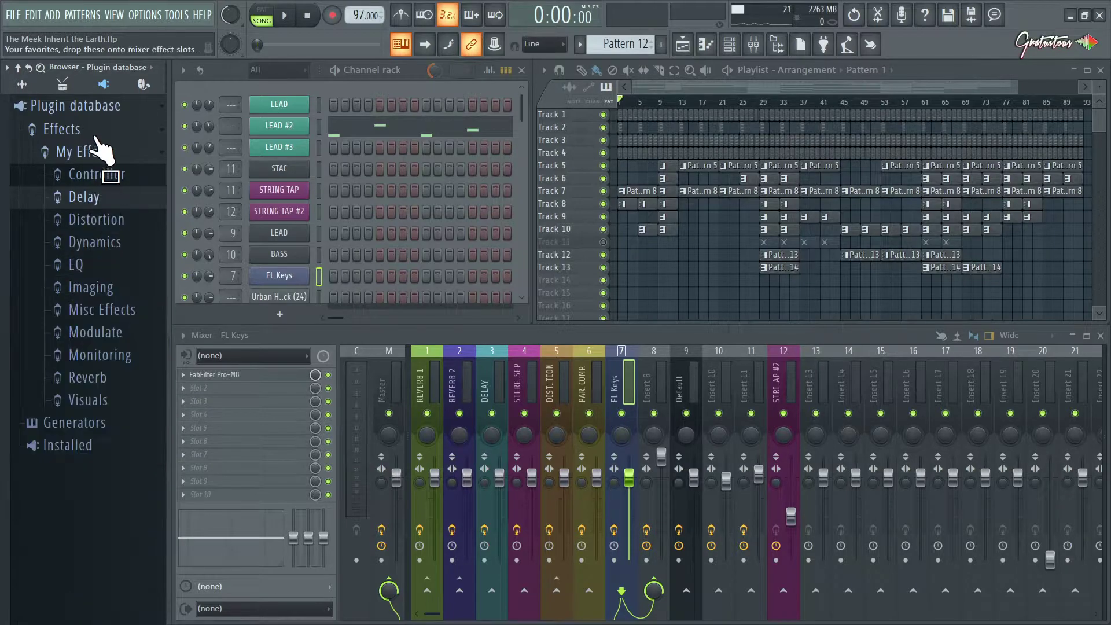
Step: View the Organic, Survival and Urban Heat Drum Kit folders of the XA drum bundle in the browser, collapsing each one
{"action": "right_click", "coordinate": [114, 84]}
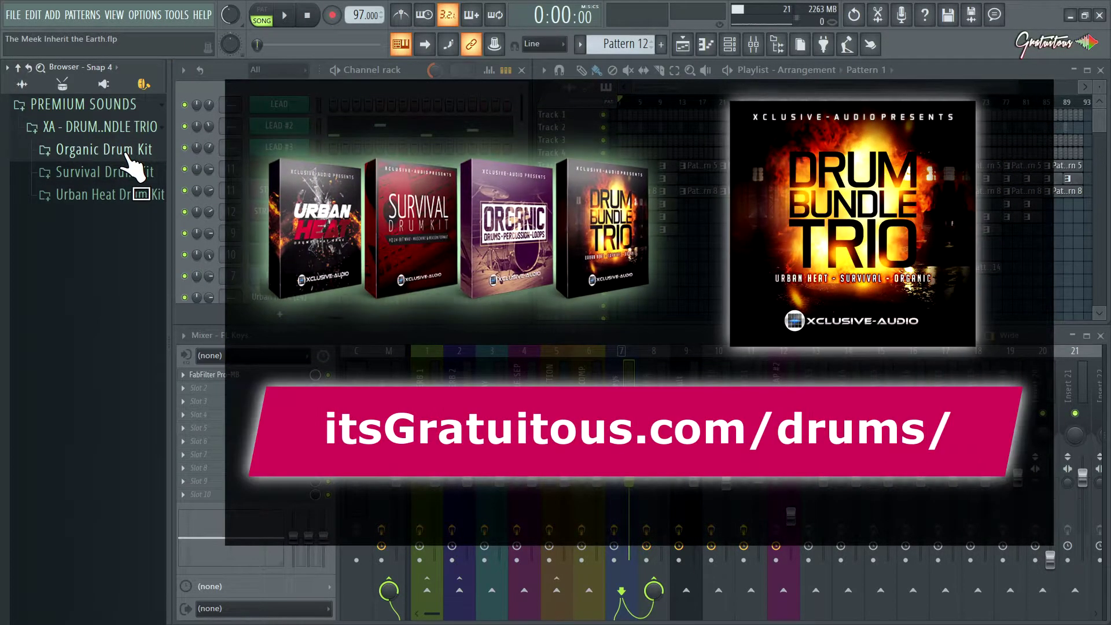
{"action": "left_click", "coordinate": [124, 149]}
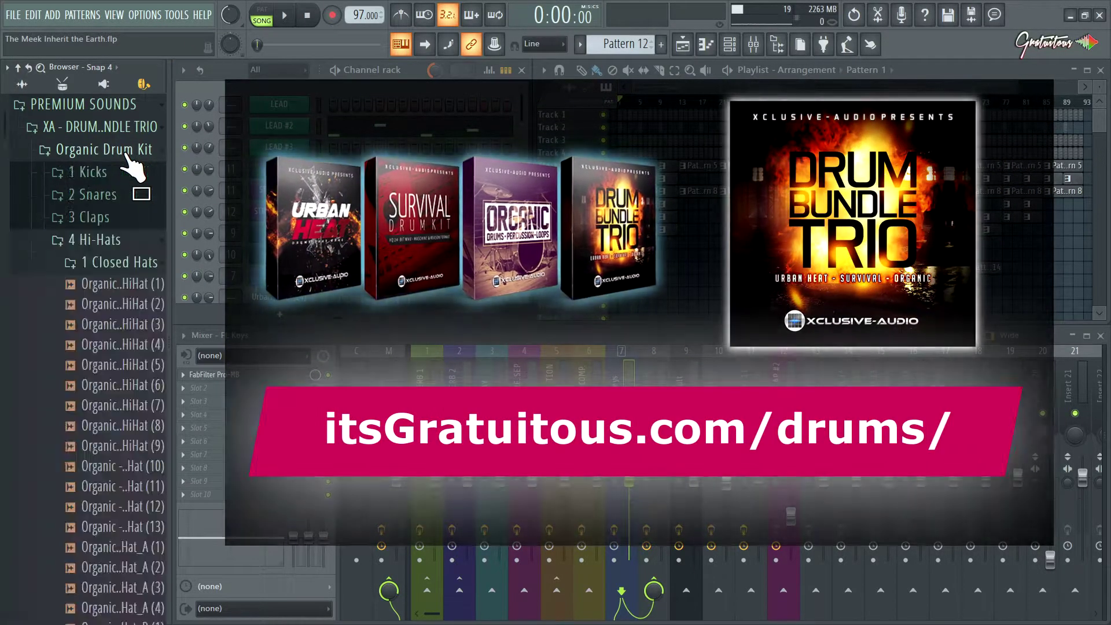
{"action": "left_click", "coordinate": [104, 153]}
{"action": "left_click", "coordinate": [105, 172]}
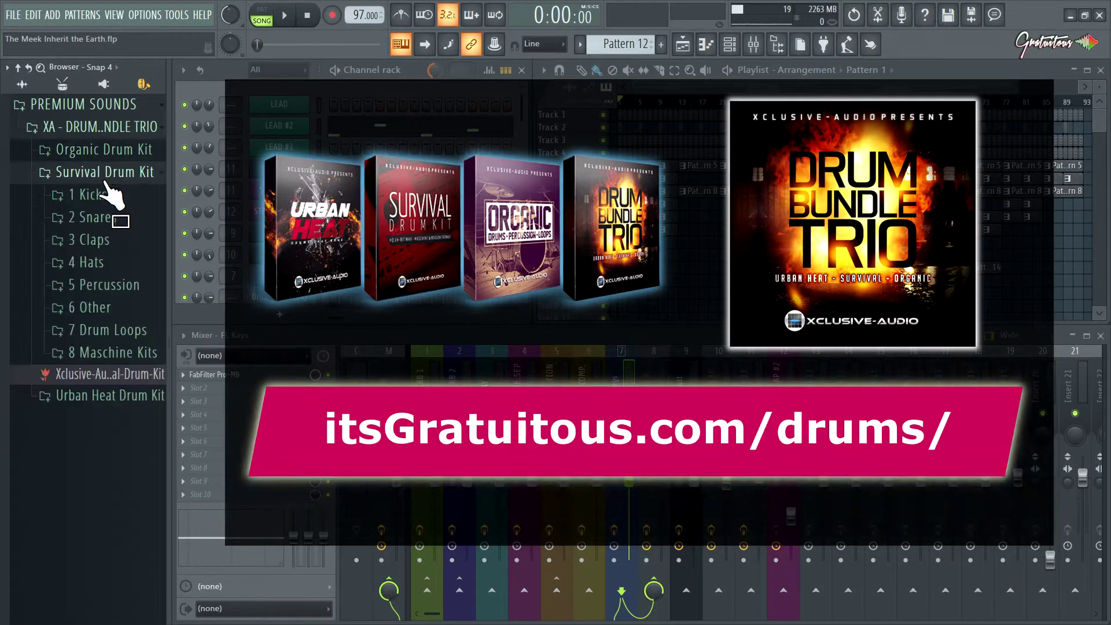
{"action": "left_click", "coordinate": [114, 172]}
{"action": "left_click", "coordinate": [109, 195]}
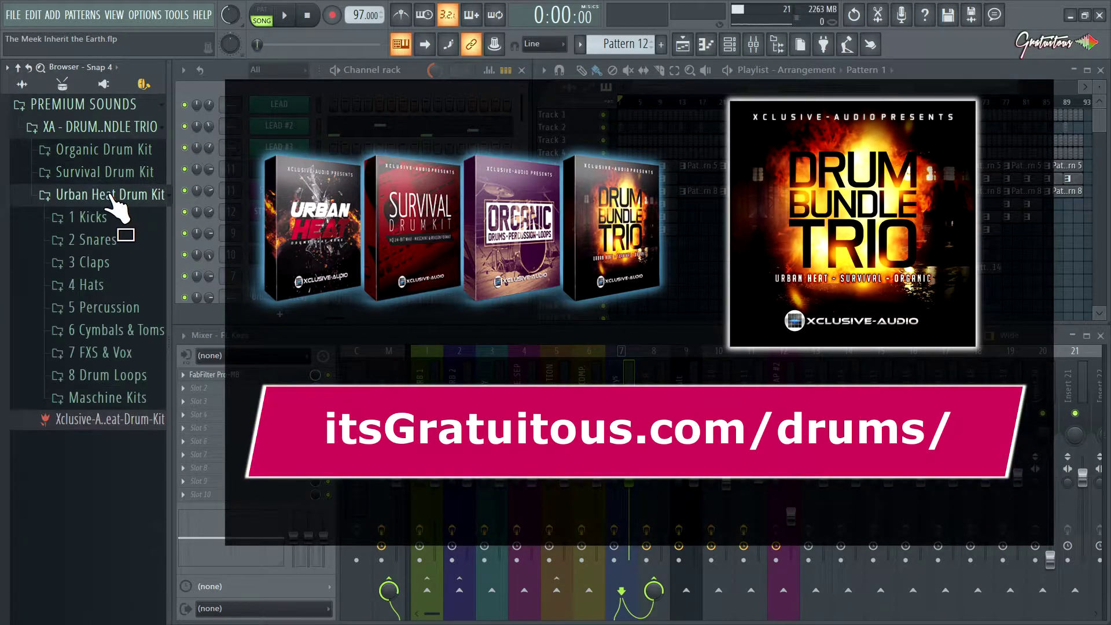
{"action": "left_click", "coordinate": [109, 196]}
Step: Return the browser to the plugin database, expand Generators, and view the browser options for showing only one folder's content
{"action": "left_click", "coordinate": [110, 85]}
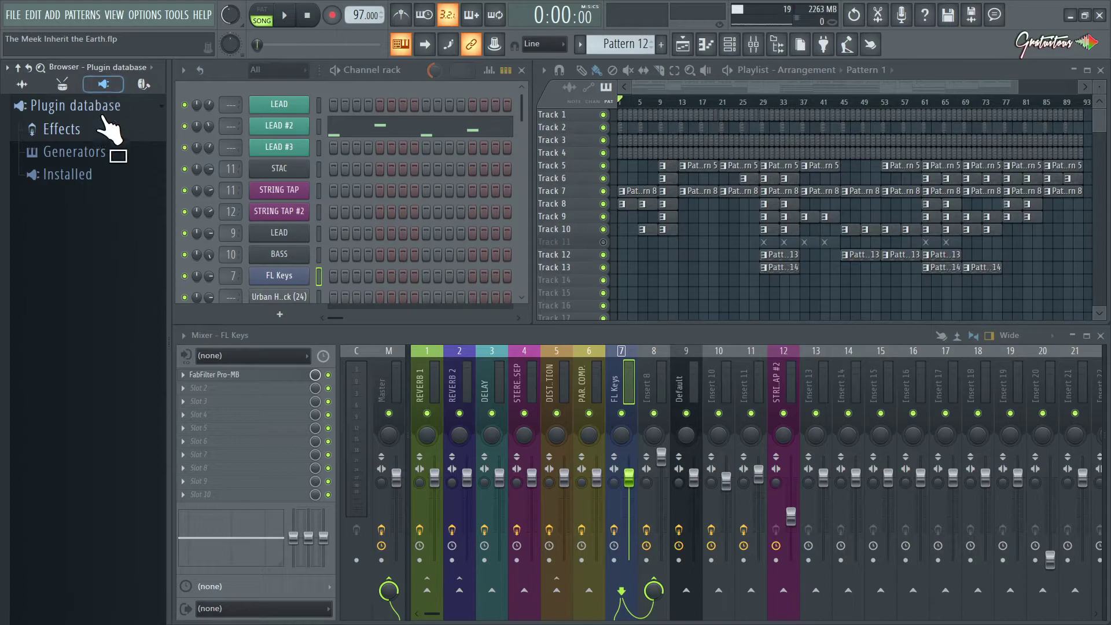
{"action": "left_click", "coordinate": [72, 129]}
{"action": "left_click", "coordinate": [96, 174]}
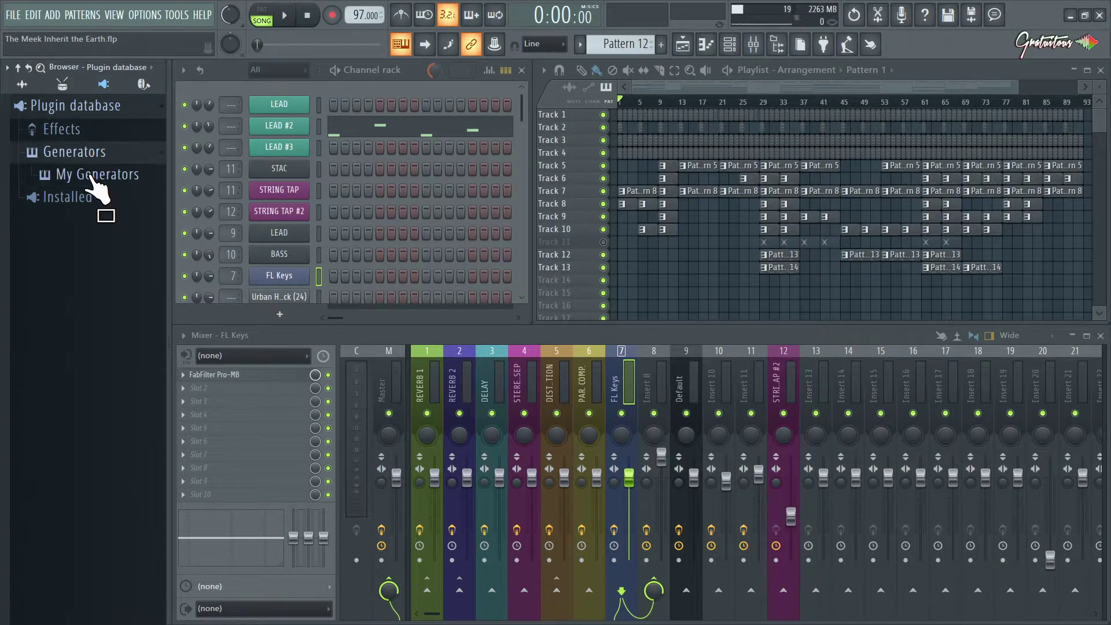
{"action": "left_click", "coordinate": [7, 68]}
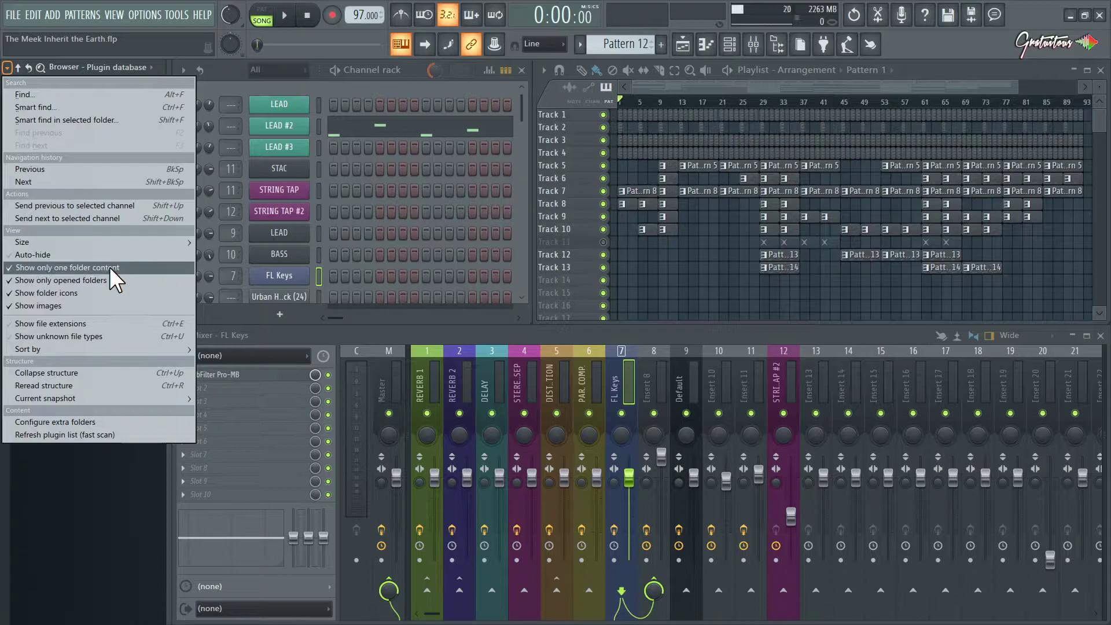
{"action": "left_click", "coordinate": [93, 487]}
Step: Look through the Delay, EQ and Misc Effects categories under My Effects, and collapse the tree back to Effects
{"action": "left_click", "coordinate": [58, 129]}
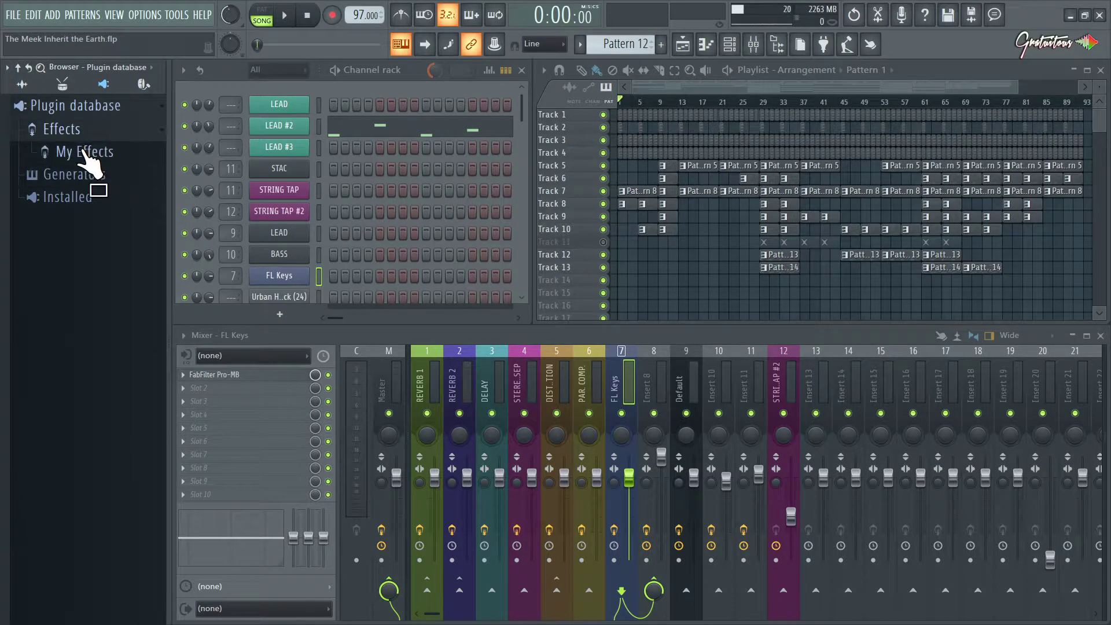
{"action": "left_click", "coordinate": [87, 152]}
{"action": "left_click", "coordinate": [84, 197]}
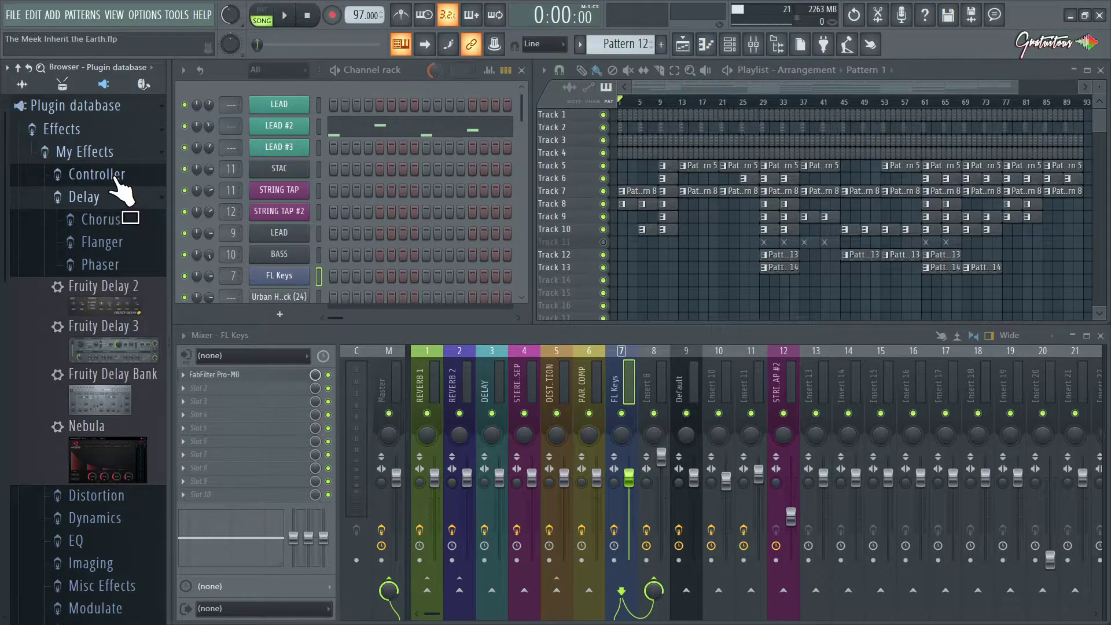
{"action": "left_click", "coordinate": [107, 539]}
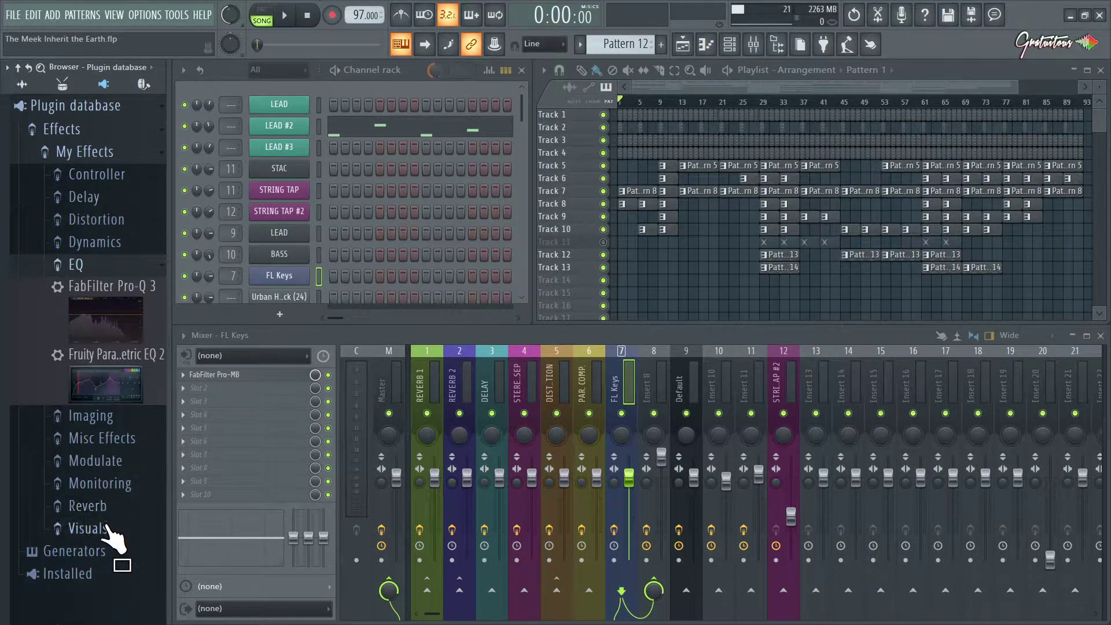
{"action": "left_click", "coordinate": [112, 438]}
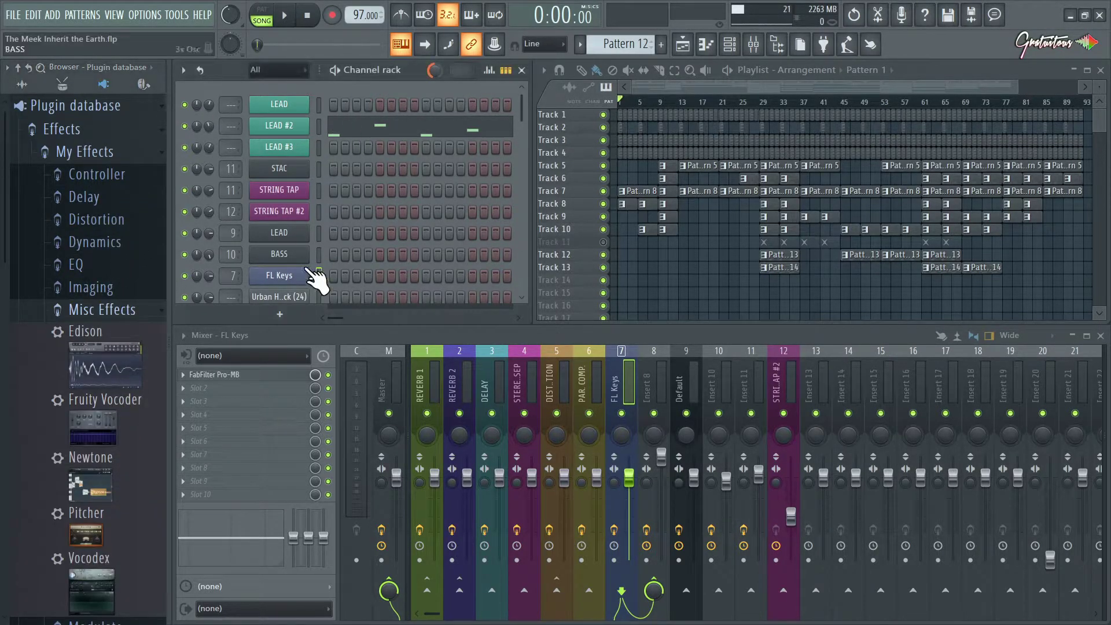
{"action": "left_click", "coordinate": [99, 151]}
{"action": "left_click", "coordinate": [95, 132]}
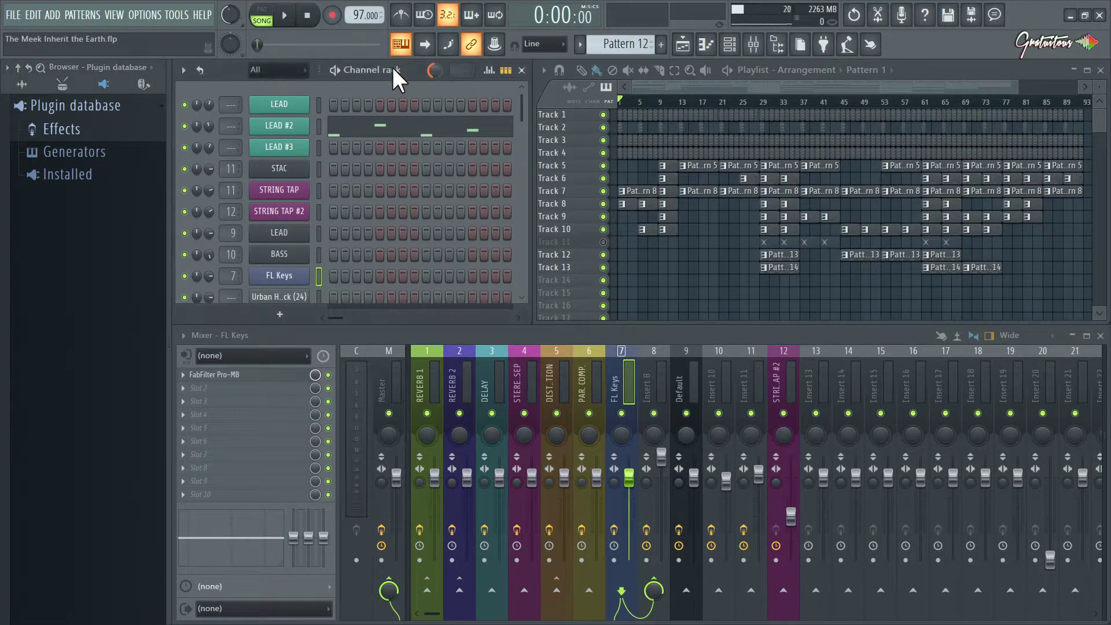
Step: Play the song, select Pattern 8 and inspect the BASS channel's 3x Osc before closing its window
{"action": "key", "text": "space"}
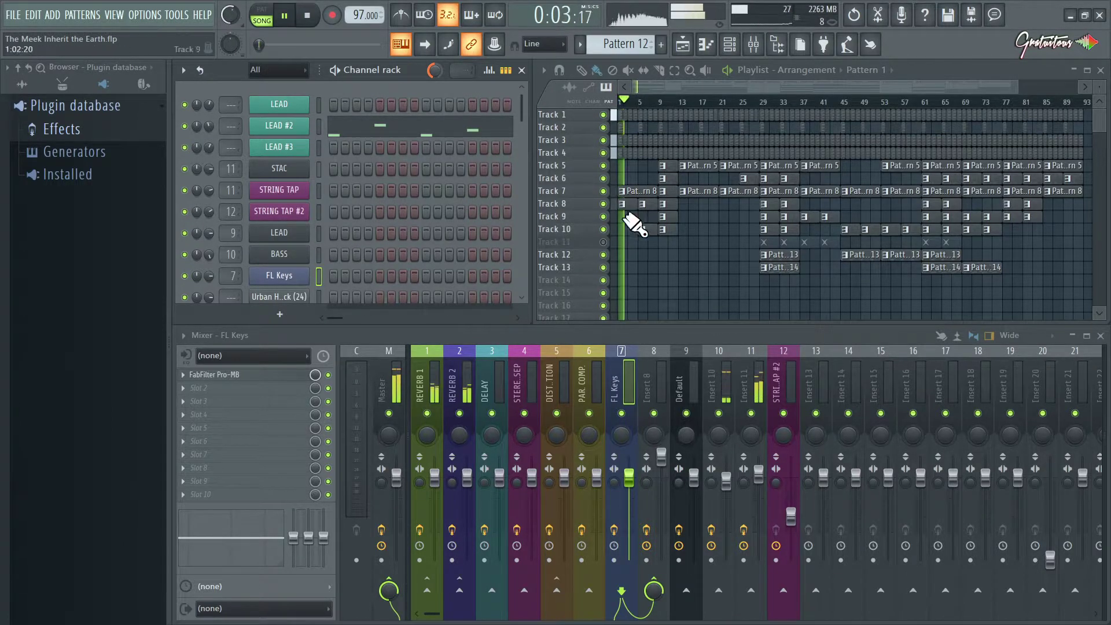
{"action": "left_click_drag", "start_coordinate": [700, 247], "coordinate": [630, 81]}
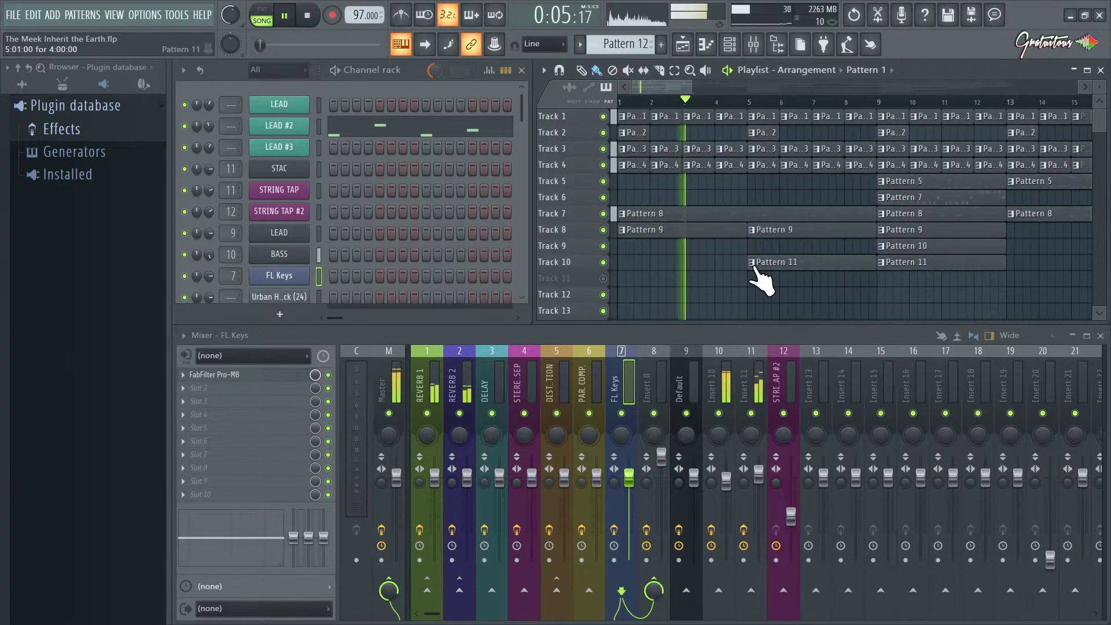
{"action": "left_click", "coordinate": [664, 213]}
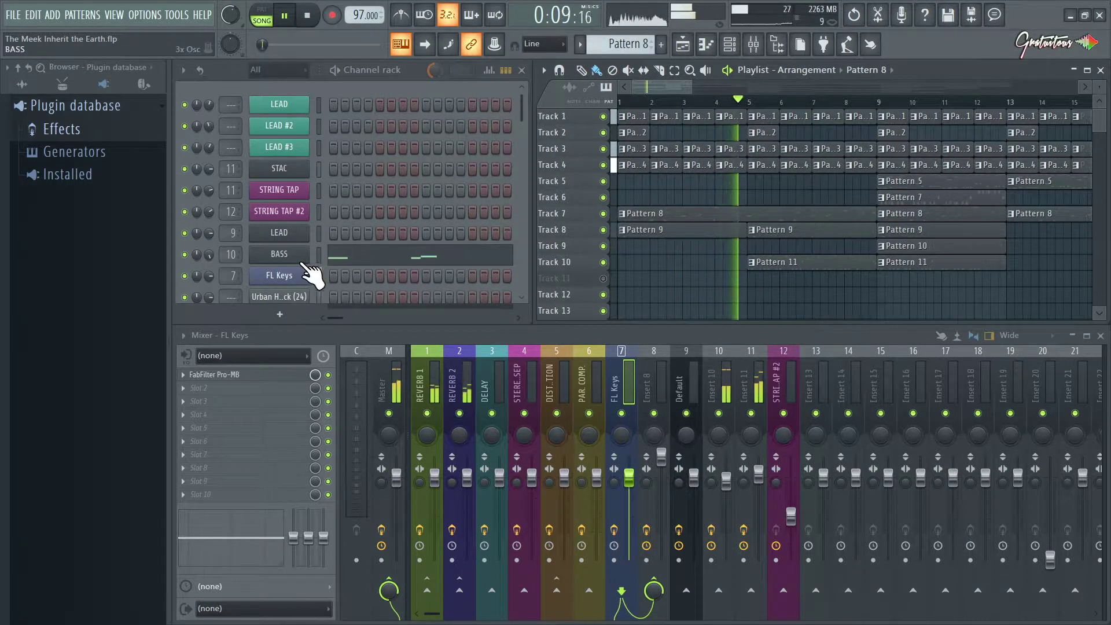
{"action": "left_click", "coordinate": [284, 258]}
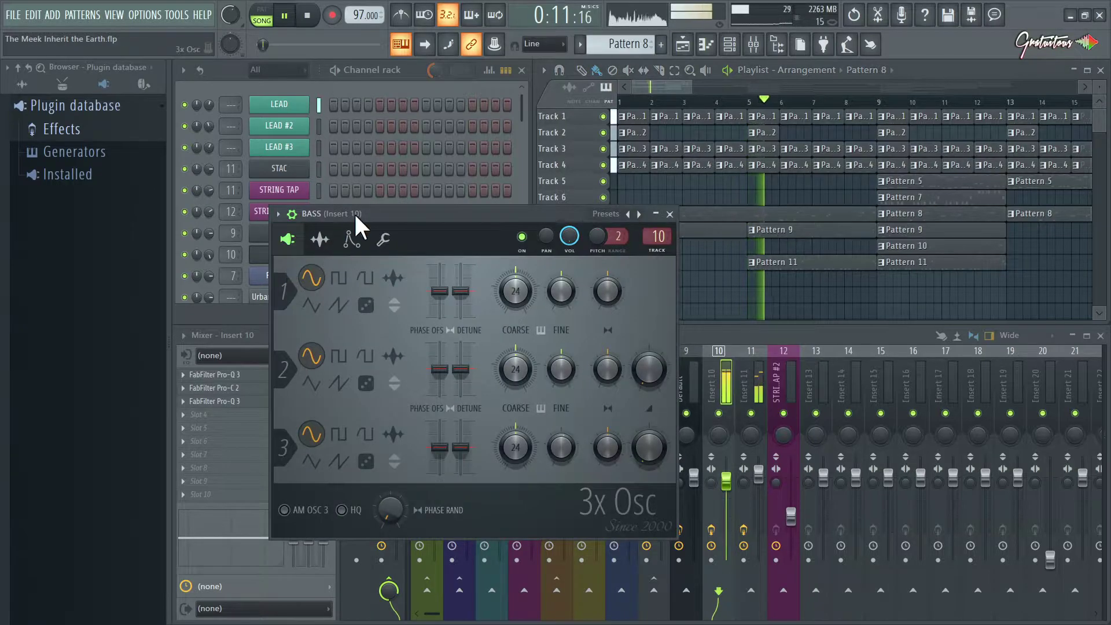
{"action": "left_click_drag", "start_coordinate": [353, 213], "coordinate": [461, 247]}
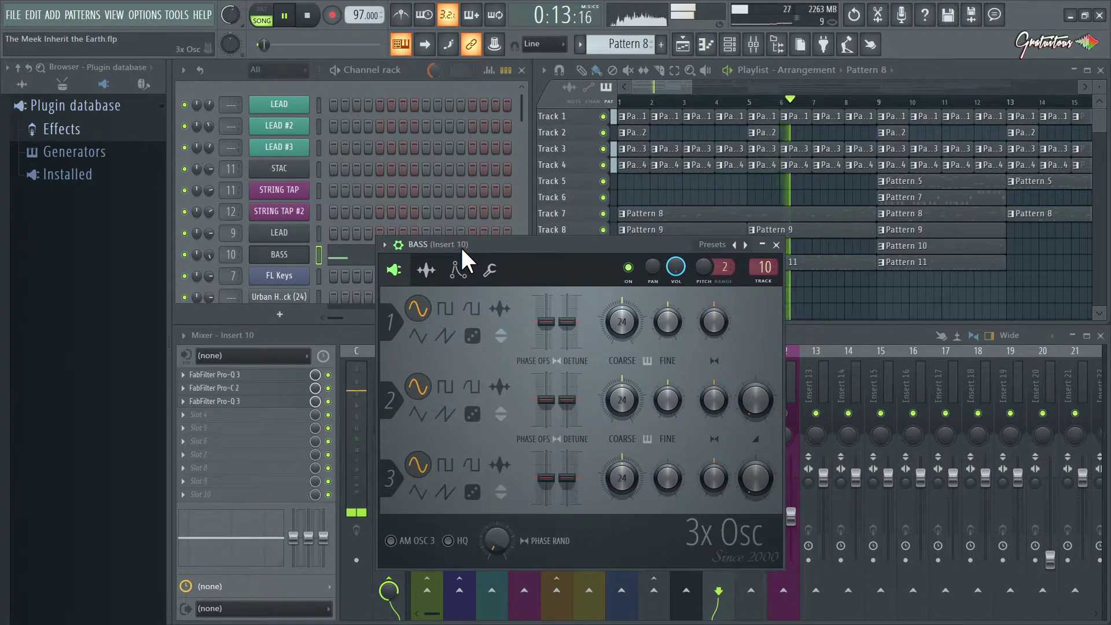
{"action": "key", "text": "Escape"}
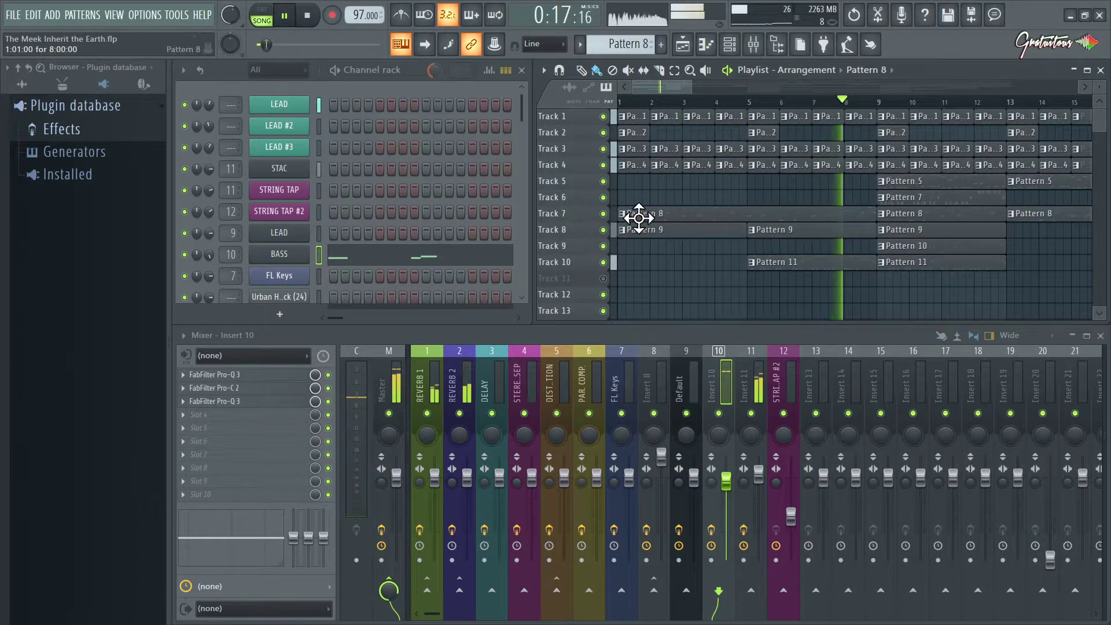
Step: Select Pattern 9, open the STAC channel's FLEX instrument with its wrapper settings hidden, and close it after viewing
{"action": "left_click", "coordinate": [736, 229]}
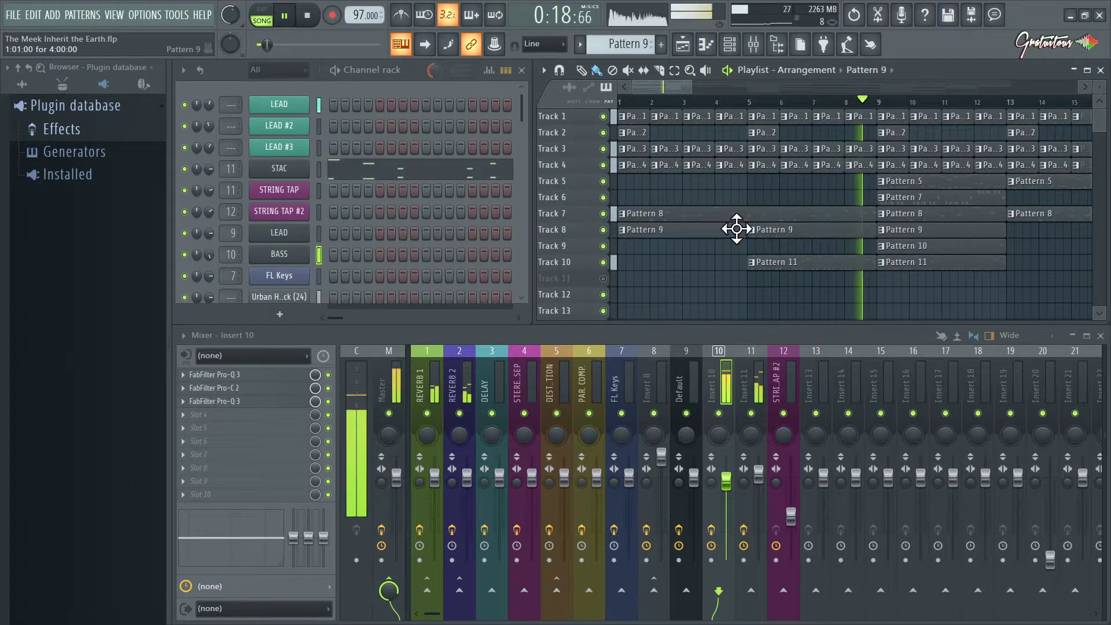
{"action": "left_click", "coordinate": [290, 170]}
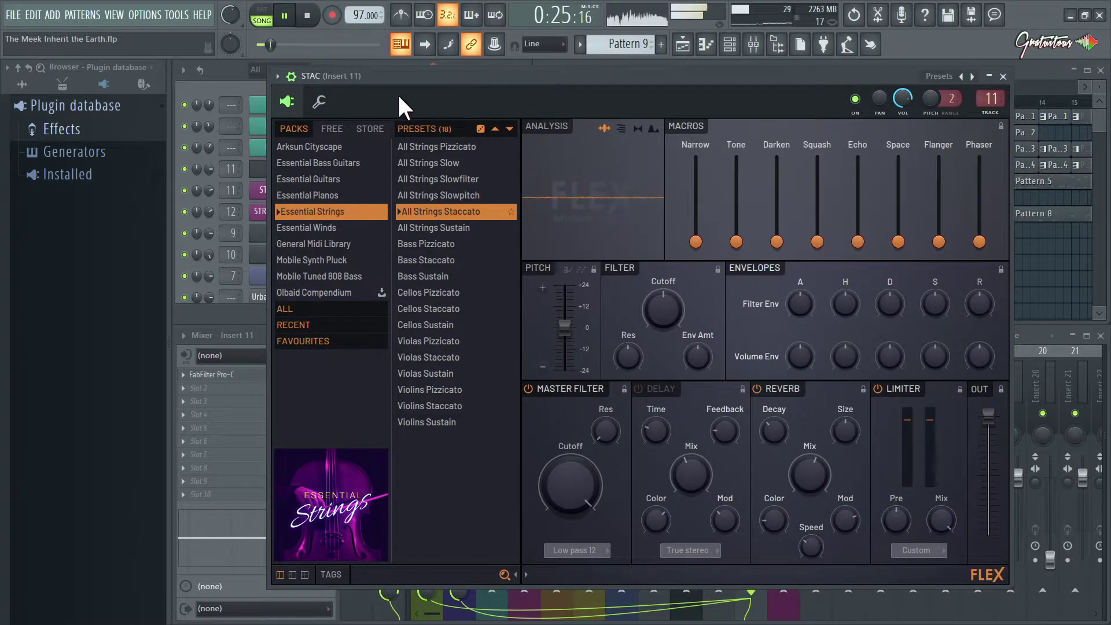
{"action": "left_click", "coordinate": [291, 76]}
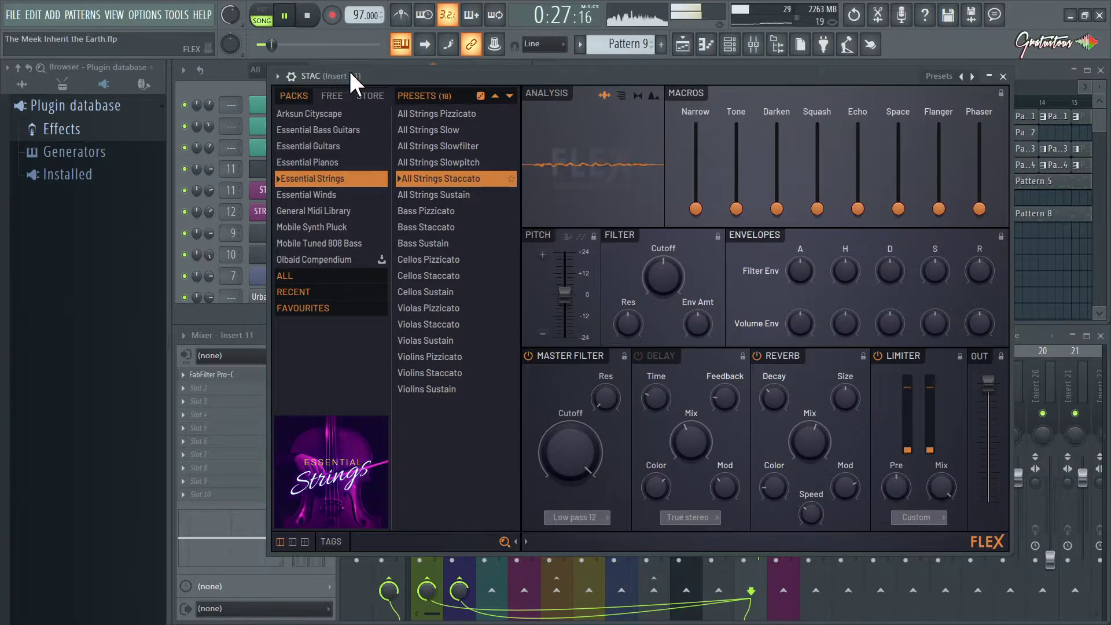
{"action": "key", "text": "Escape"}
Step: Find Pattern 7 in the playlist, inspect the 3x Osc on its LEAD channel with playback, and close the window
{"action": "scroll", "coordinate": [752, 220], "scroll_direction": "right", "scroll_amount": 5}
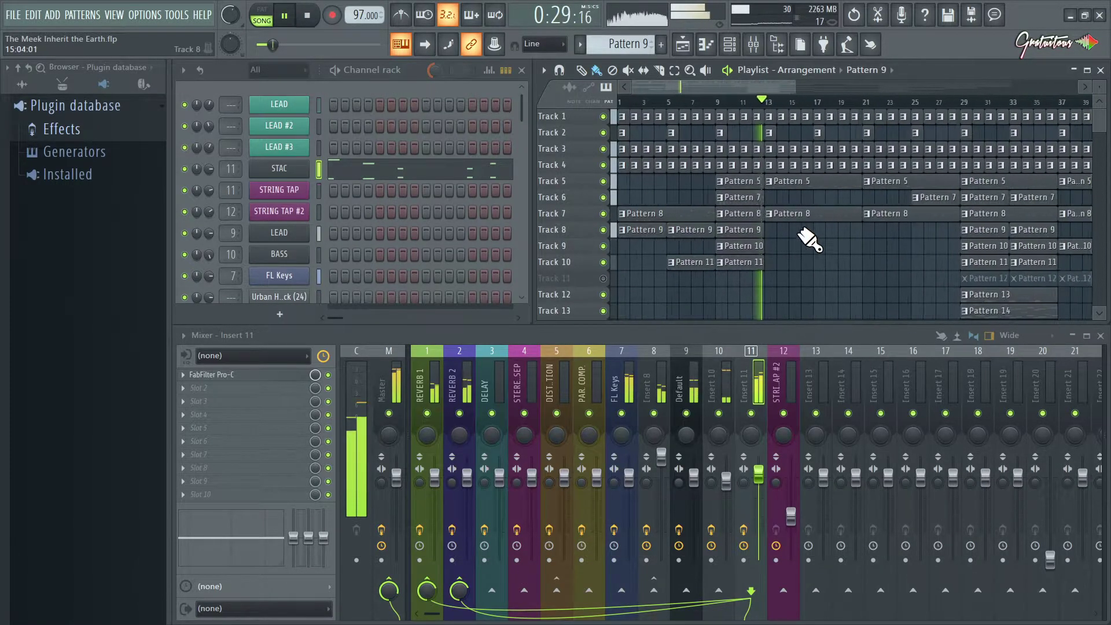
{"action": "scroll", "coordinate": [702, 260], "scroll_direction": "up", "scroll_amount": 2}
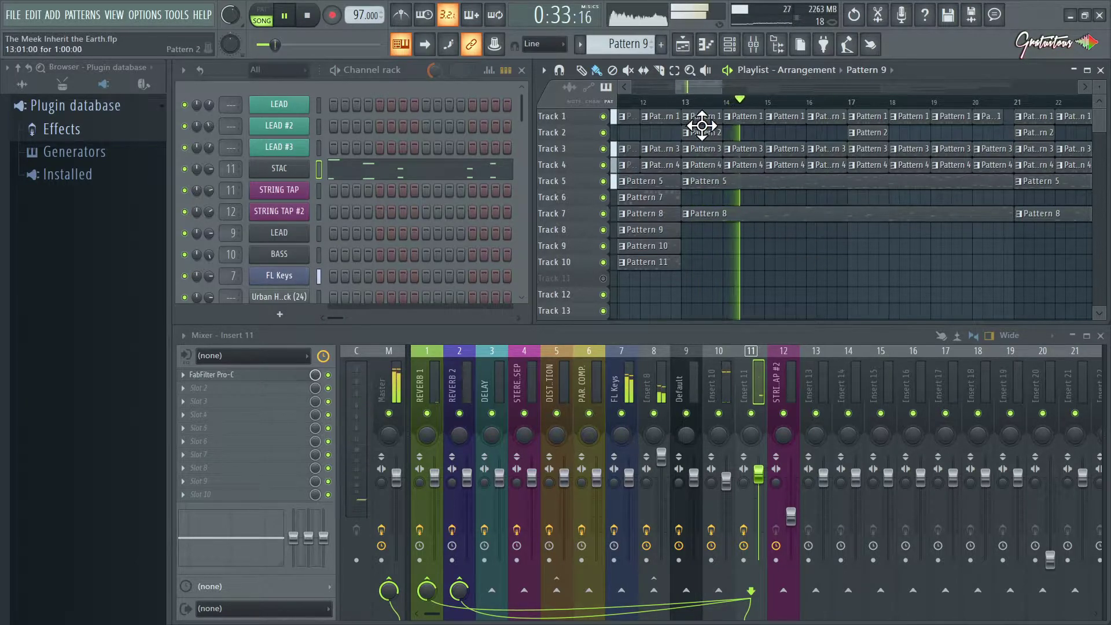
{"action": "key", "text": "space"}
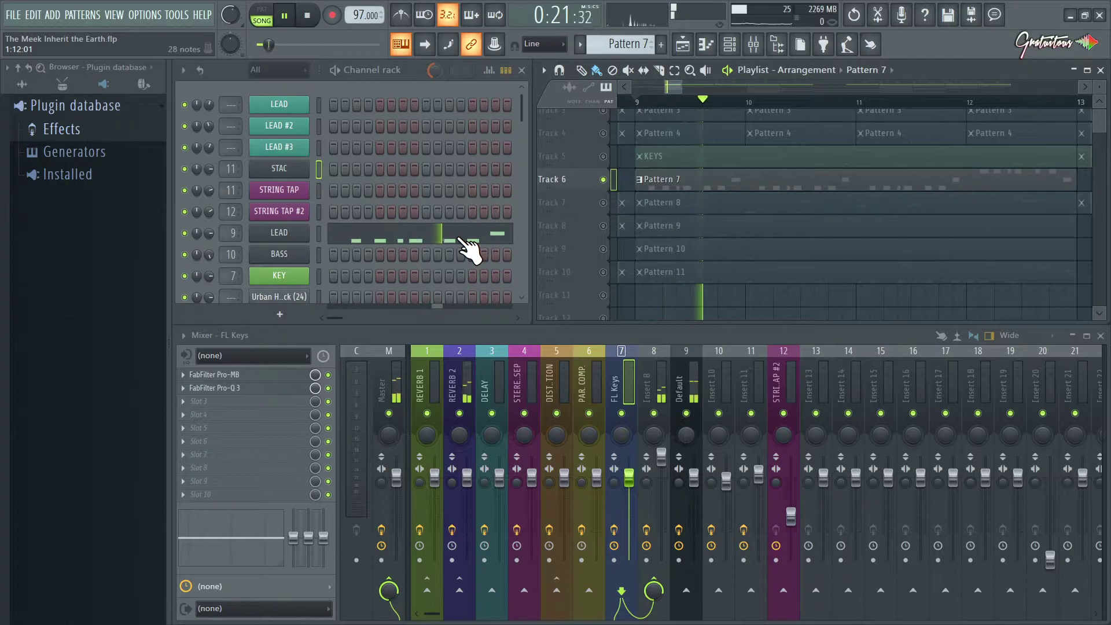
{"action": "left_click", "coordinate": [279, 232]}
{"action": "key", "text": "space"}
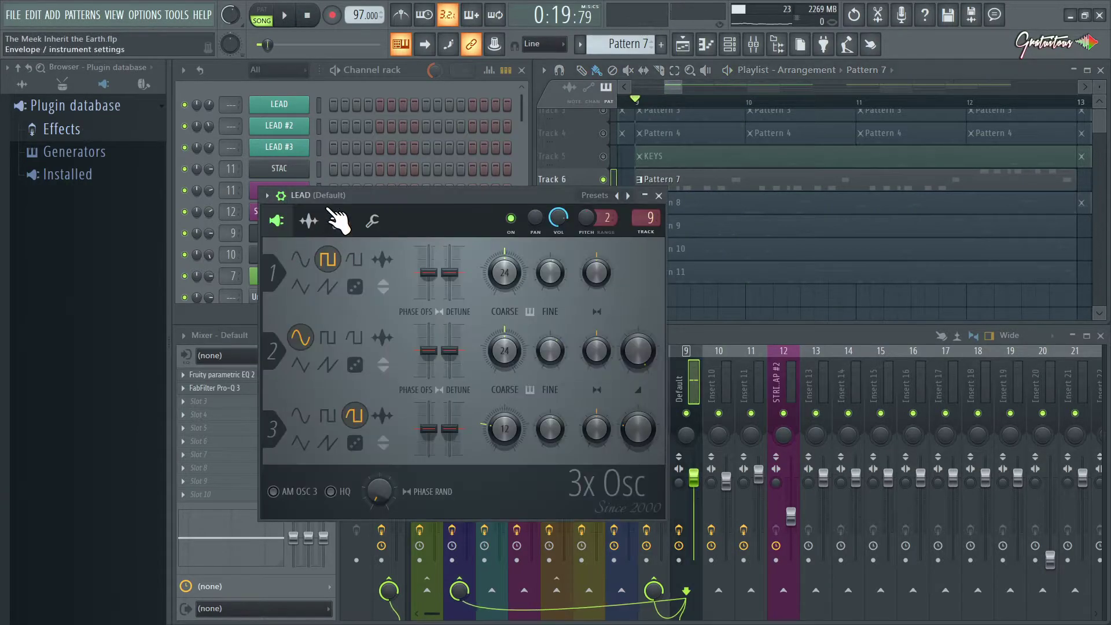
{"action": "left_click_drag", "start_coordinate": [340, 191], "coordinate": [343, 189]}
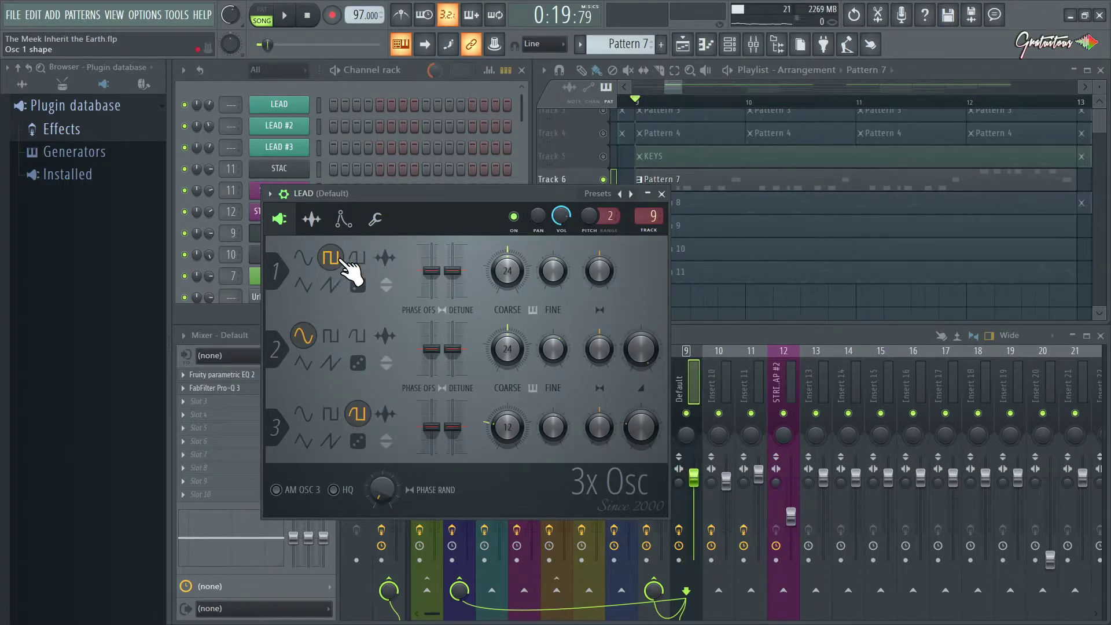
{"action": "left_click_drag", "start_coordinate": [412, 204], "coordinate": [420, 202]}
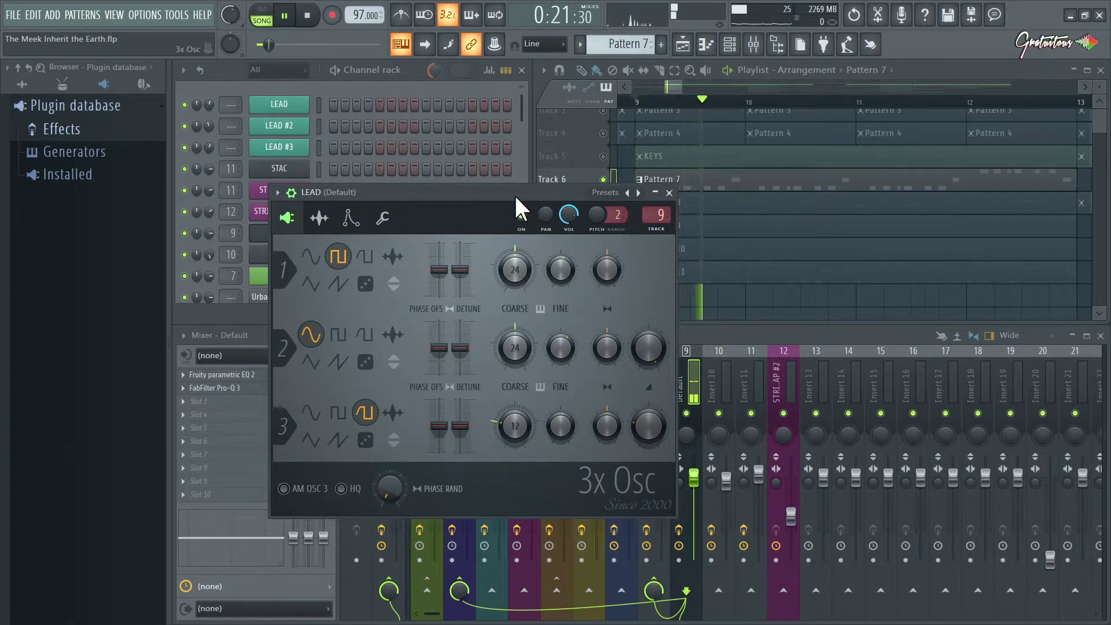
{"action": "left_click_drag", "start_coordinate": [513, 193], "coordinate": [524, 234]}
{"action": "key", "text": "space"}
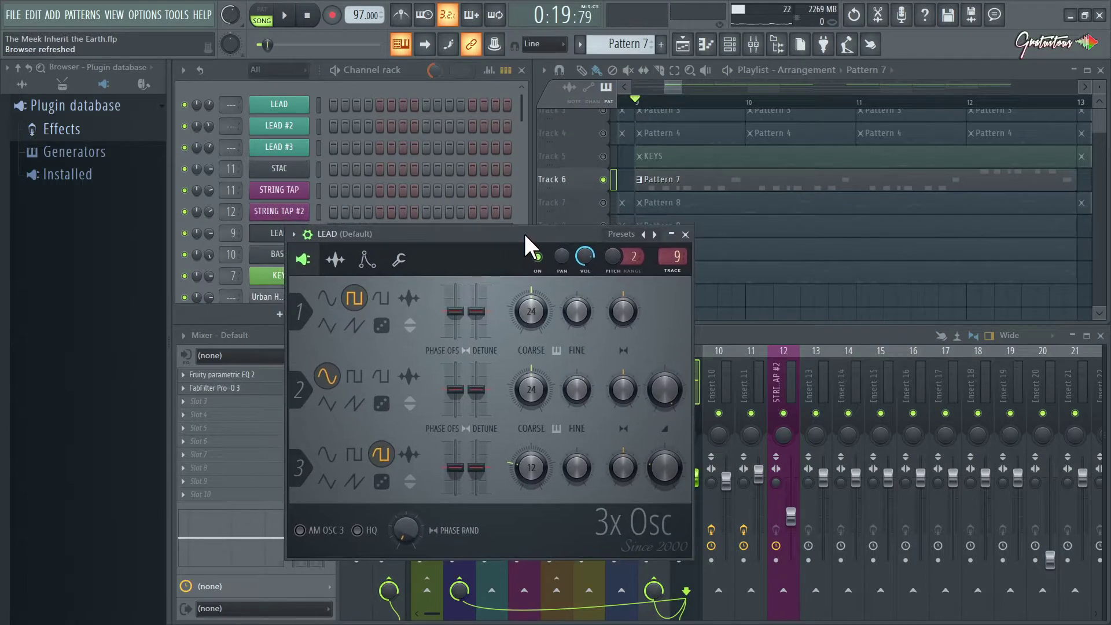
{"action": "key", "text": "Escape"}
Step: Unsolo Track 6 to hear Pattern 7 within the full arrangement, and solo the track again during playback
{"action": "scroll", "coordinate": [668, 182], "scroll_direction": "up", "scroll_amount": 1}
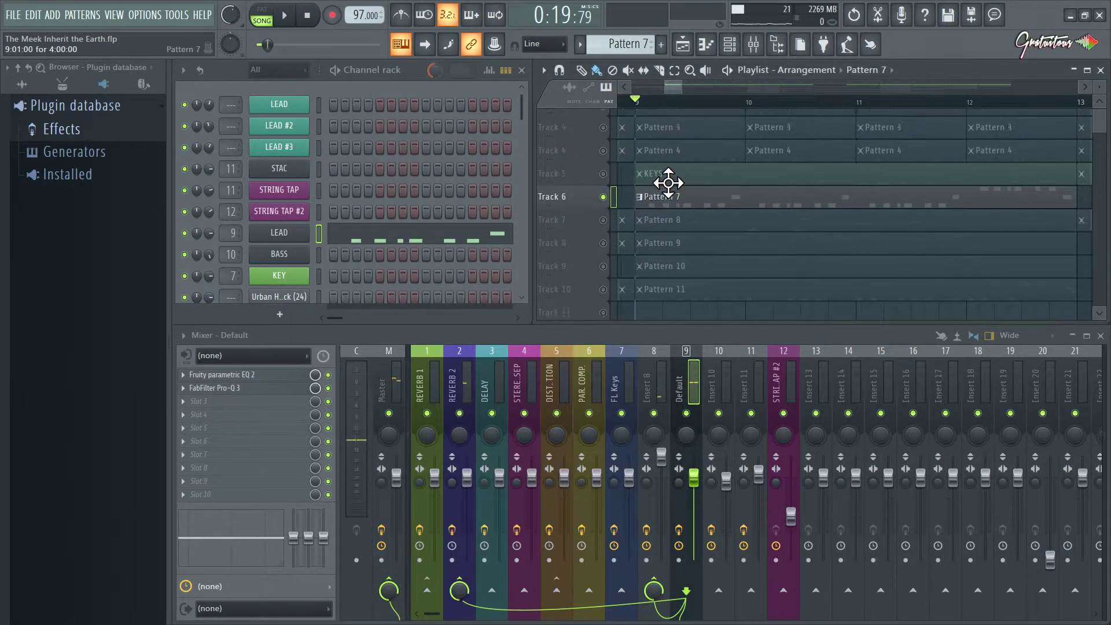
{"action": "scroll", "coordinate": [674, 177], "scroll_direction": "up", "scroll_amount": 2}
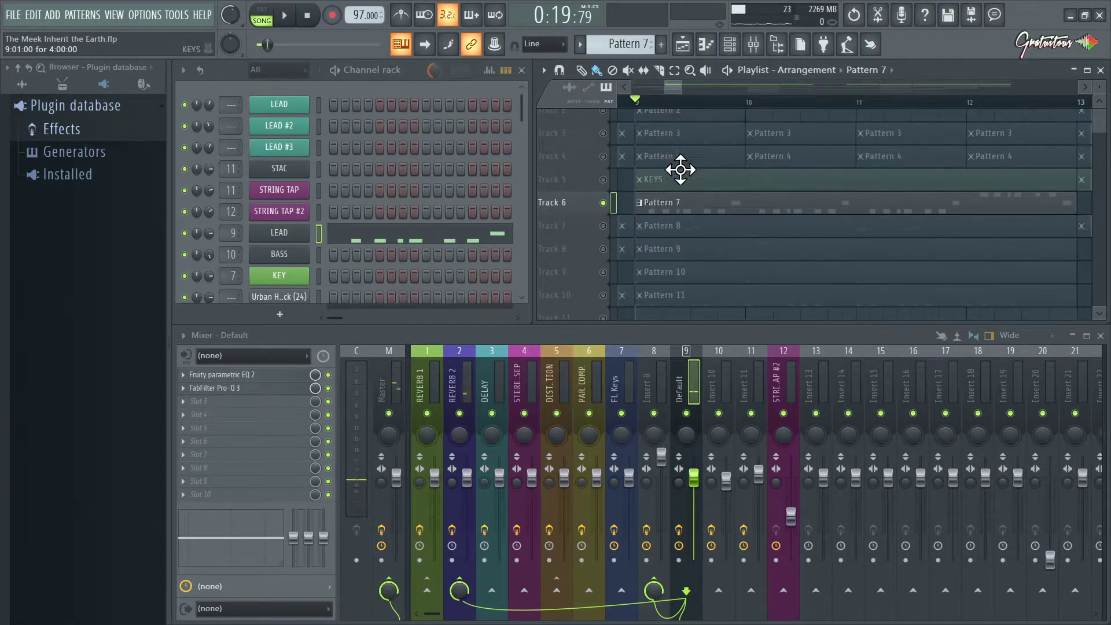
{"action": "left_click", "coordinate": [602, 203], "text": "ctrl"}
{"action": "key", "text": "space"}
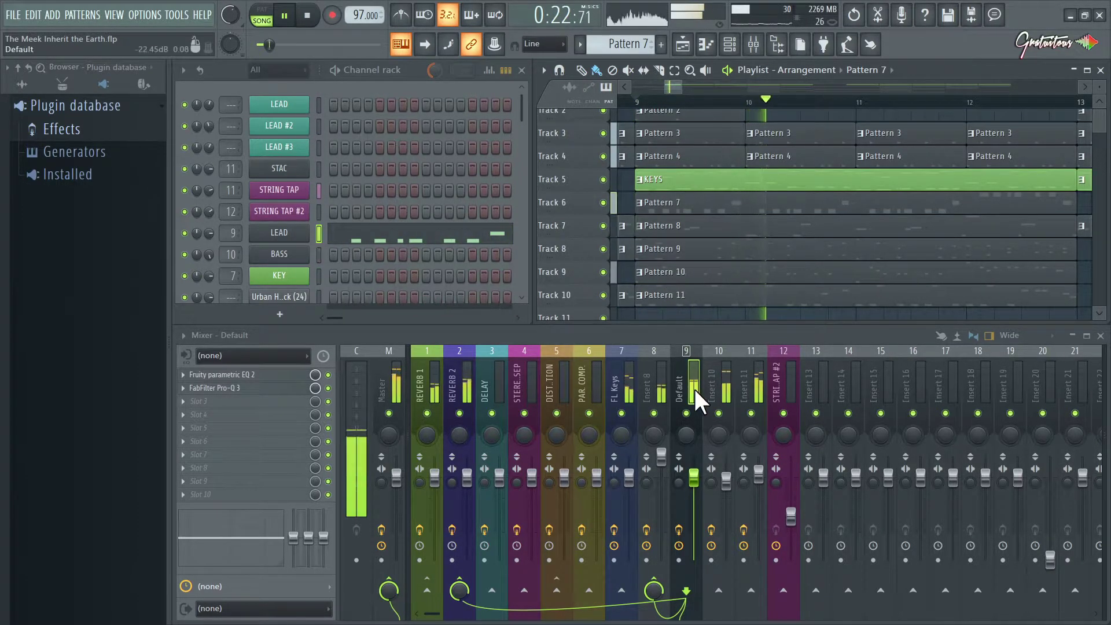
{"action": "left_click", "coordinate": [603, 202], "text": "ctrl"}
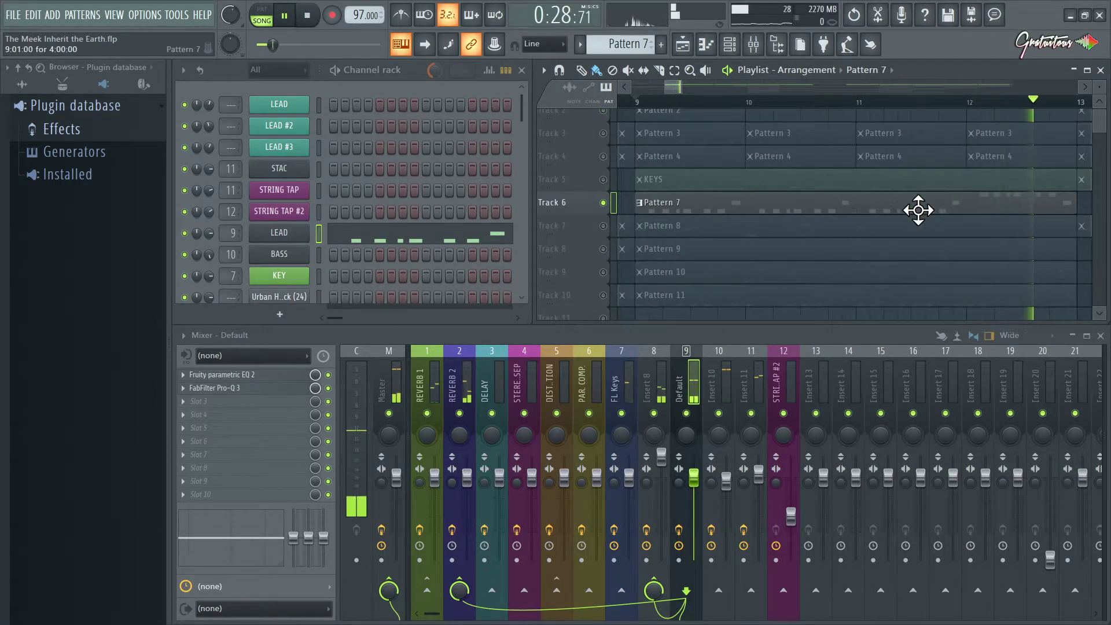
Step: Stop playback and load a second FabFilter Pro-Q 3 into effect slot 3 of mixer track 9, closing its window
{"action": "key", "text": "space"}
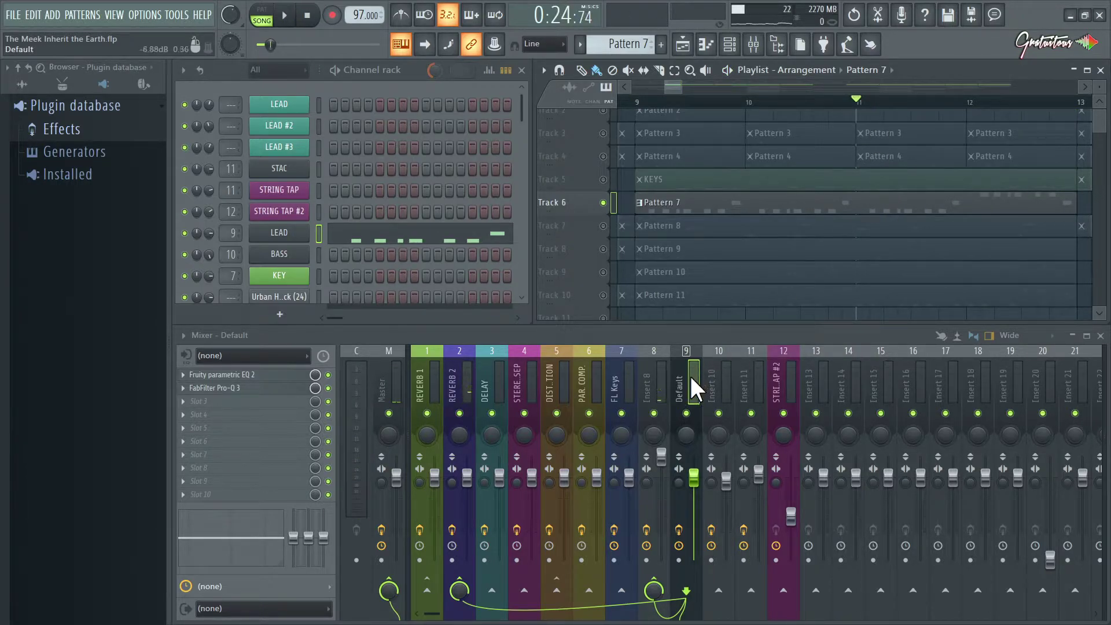
{"action": "left_click", "coordinate": [216, 398]}
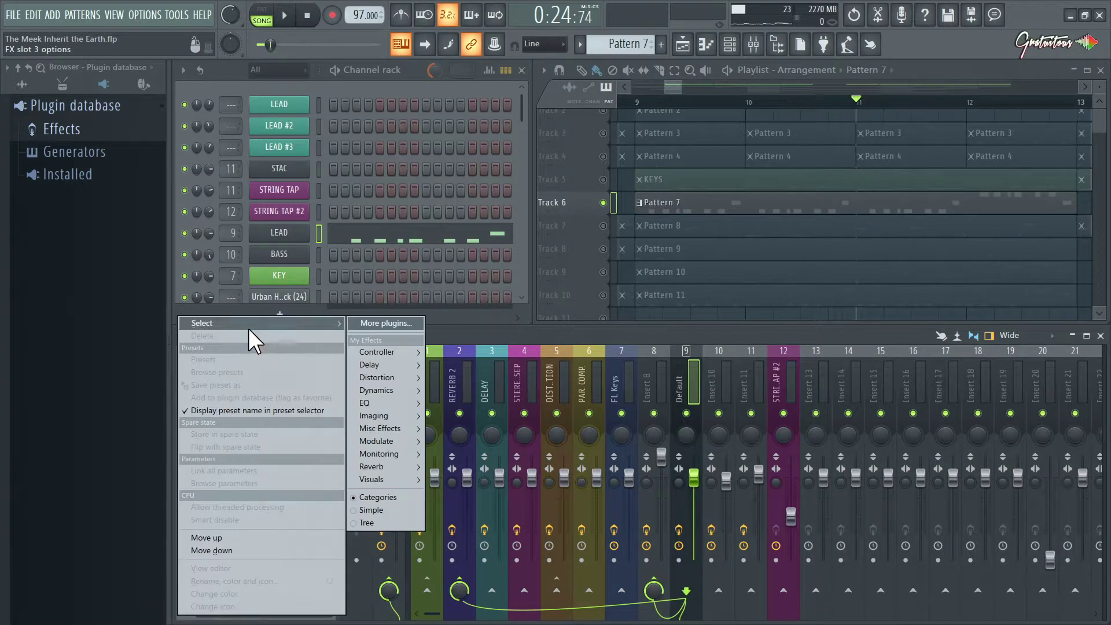
{"action": "mouse_move", "coordinate": [417, 401]}
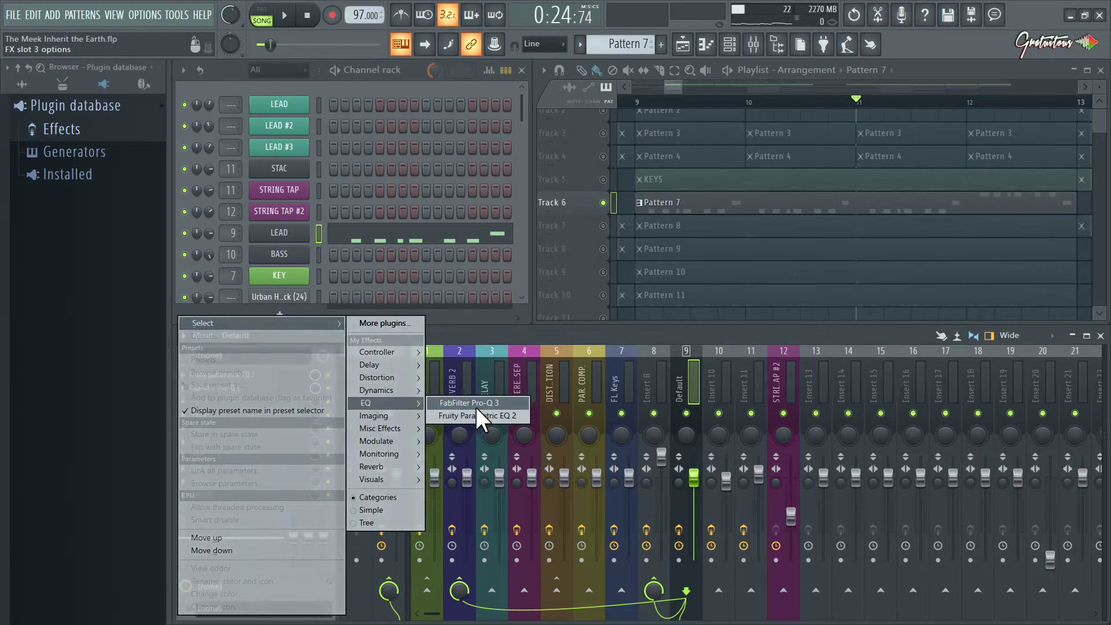
{"action": "left_click", "coordinate": [475, 406]}
{"action": "key", "text": "Escape"}
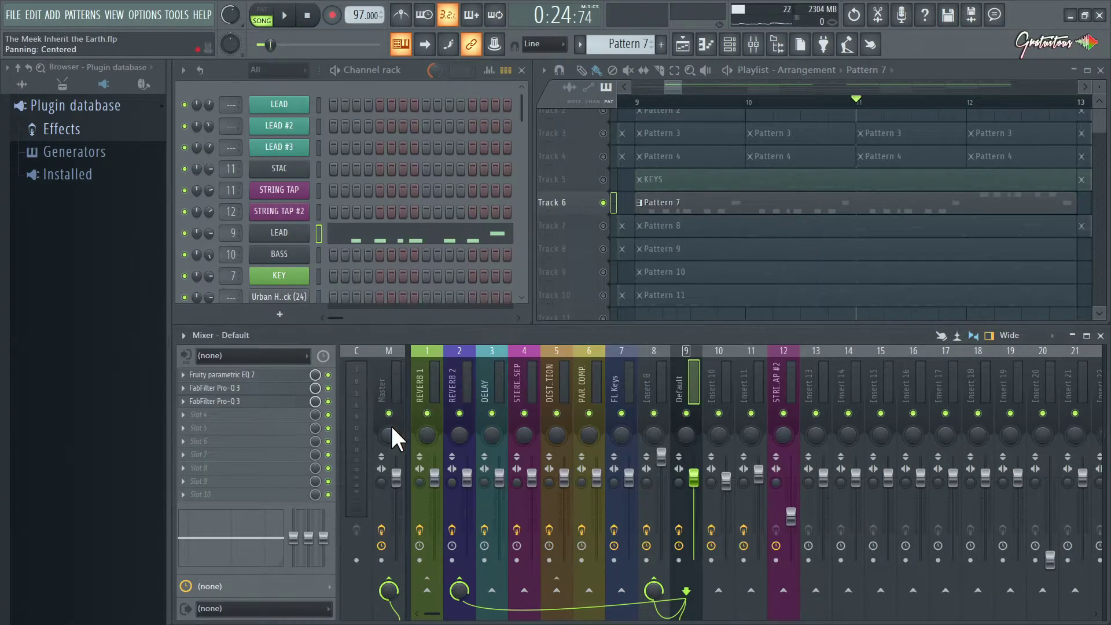
Step: Compare the Pro-Q 3 equalizers in slots 2 and 3, briefly playing the lead through the slot 3 analyzer
{"action": "left_click", "coordinate": [254, 394]}
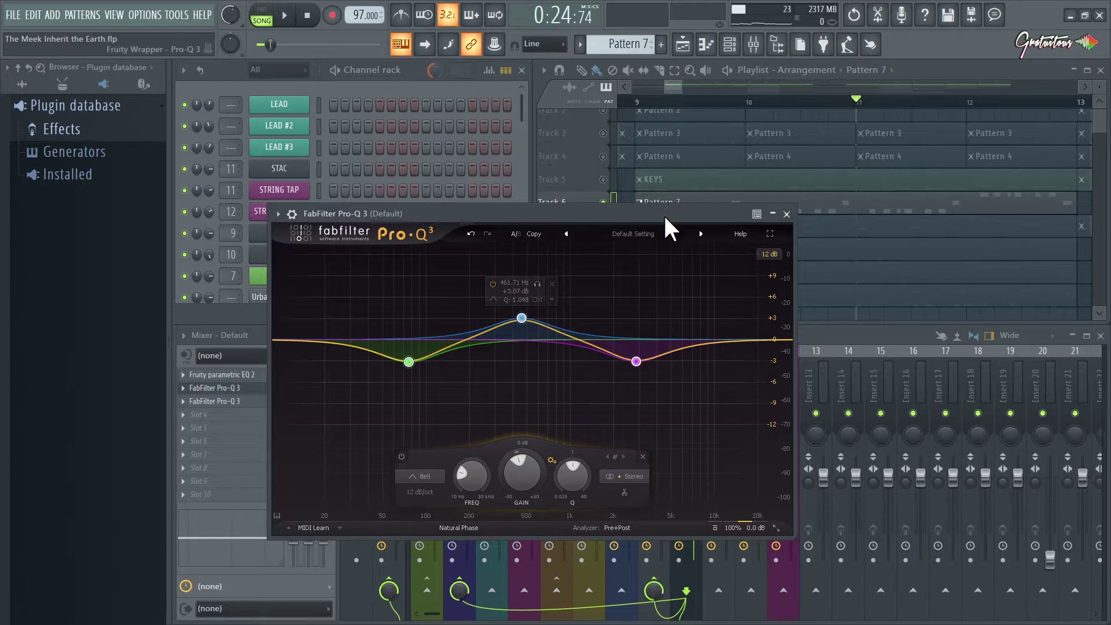
{"action": "key", "text": "Escape"}
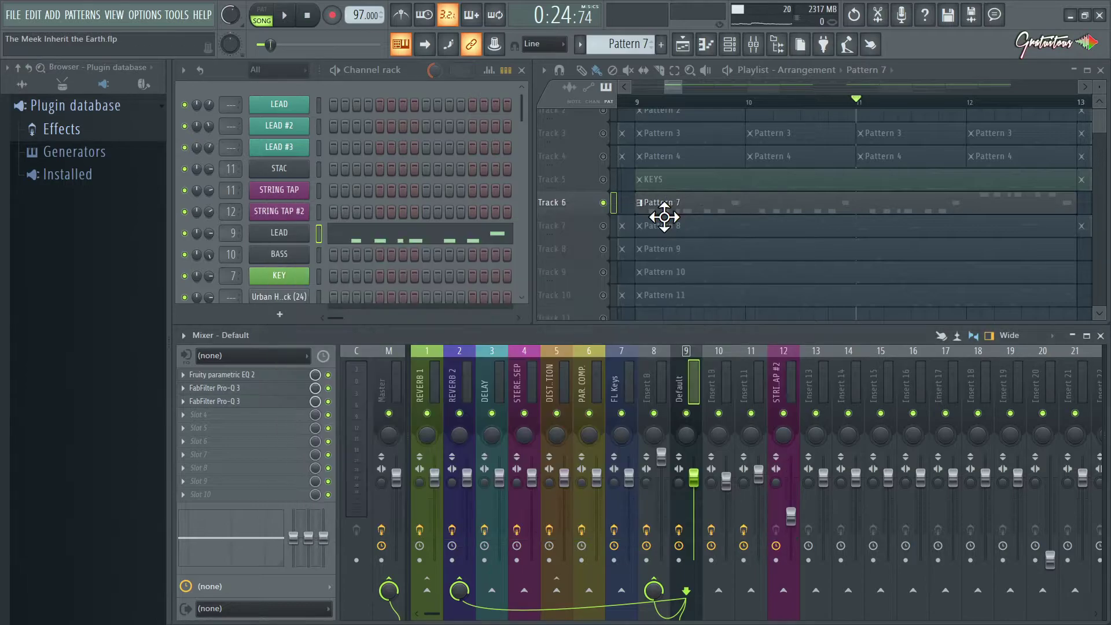
{"action": "left_click", "coordinate": [278, 401]}
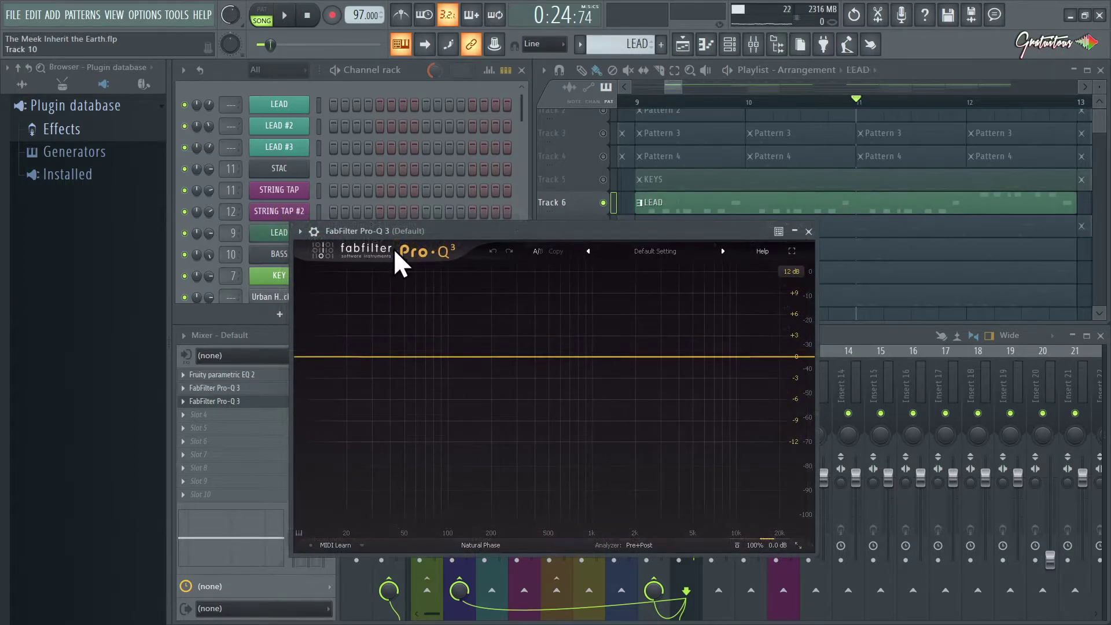
{"action": "key", "text": "space"}
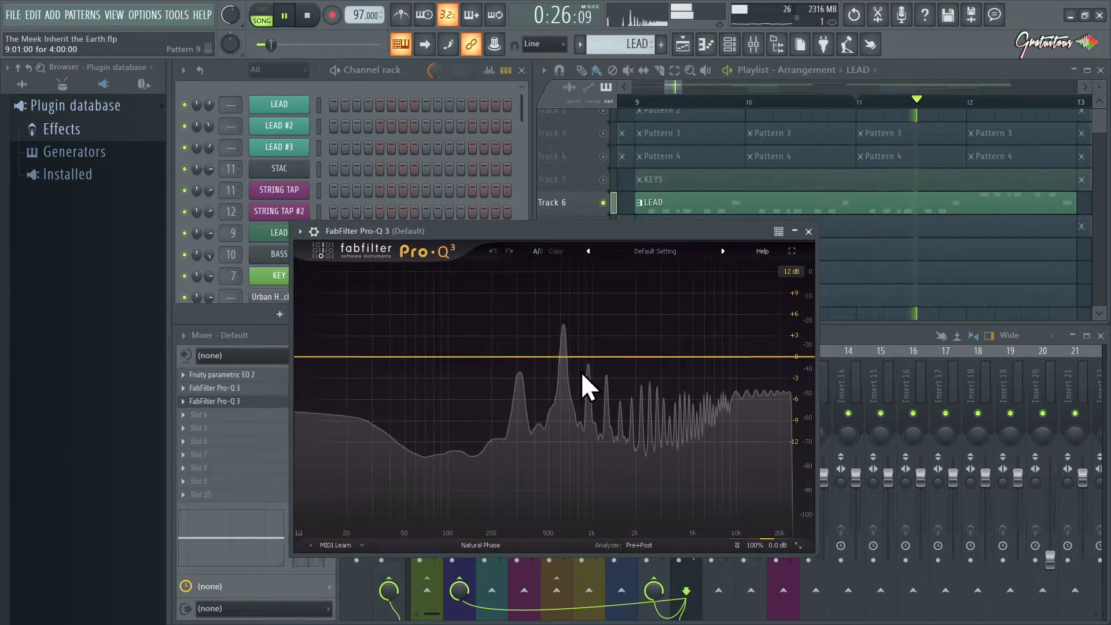
{"action": "key", "text": "space"}
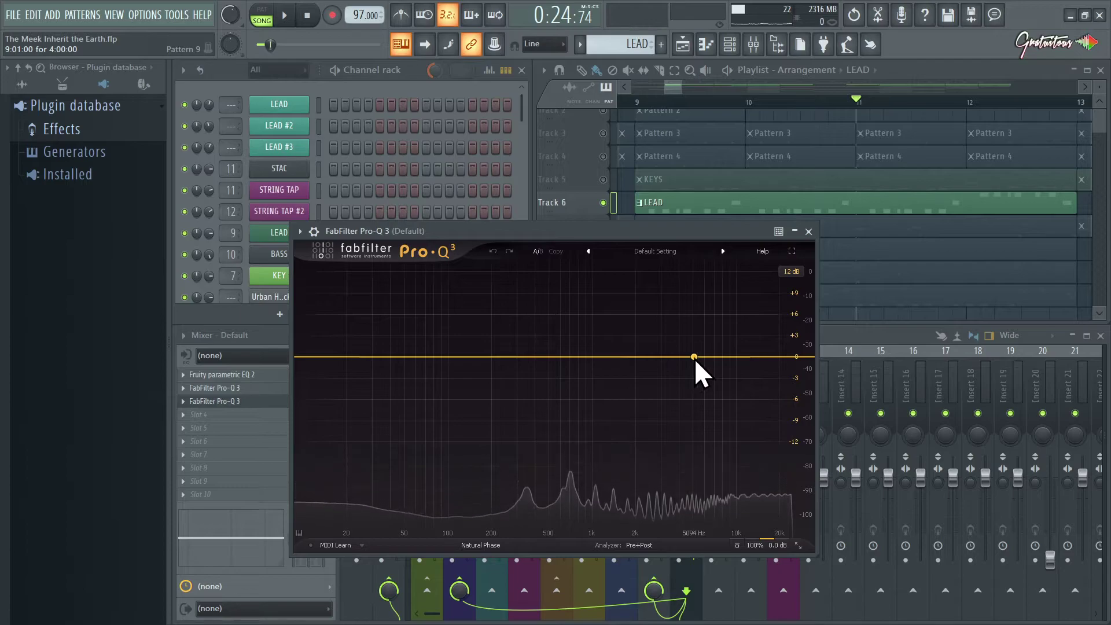
Step: Add a bell band at about 5587 Hz in the slot 3 Pro-Q 3, audition it and set its gain to about +3.2 dB
{"action": "left_click_drag", "start_coordinate": [694, 357], "coordinate": [700, 328]}
{"action": "key", "text": "space"}
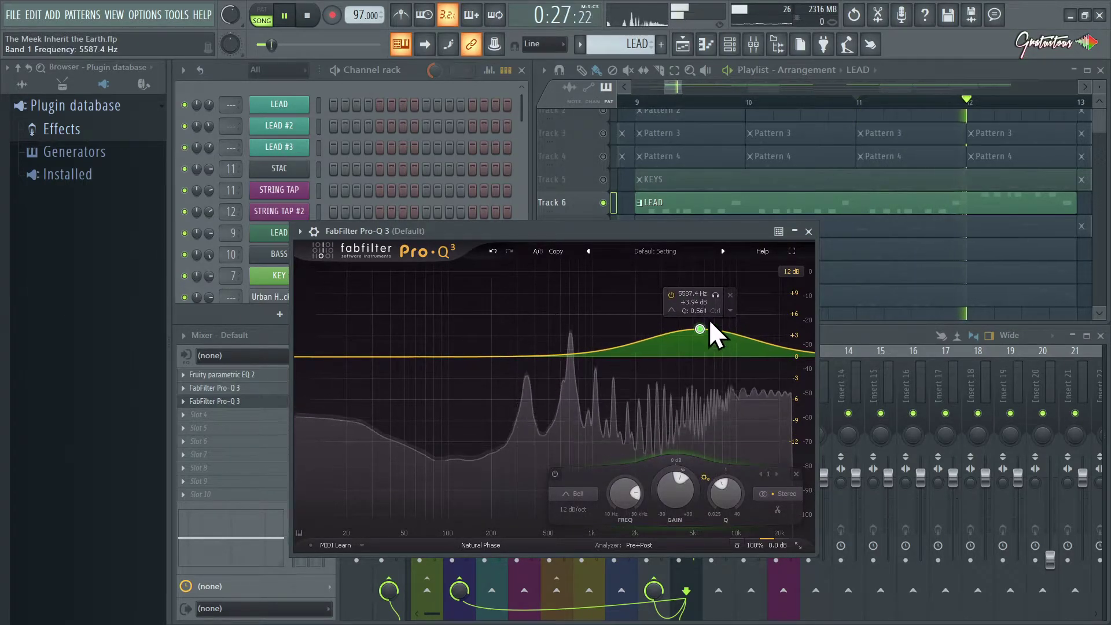
{"action": "key", "text": "space"}
{"action": "left_click", "coordinate": [900, 77]}
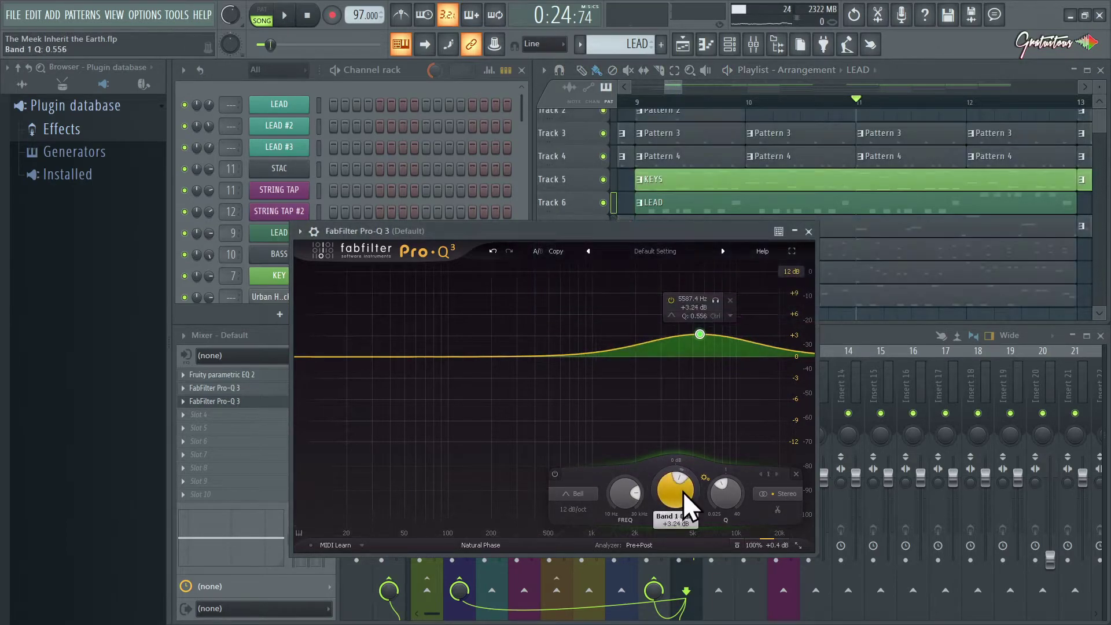
{"action": "left_click_drag", "start_coordinate": [682, 491], "coordinate": [682, 494]}
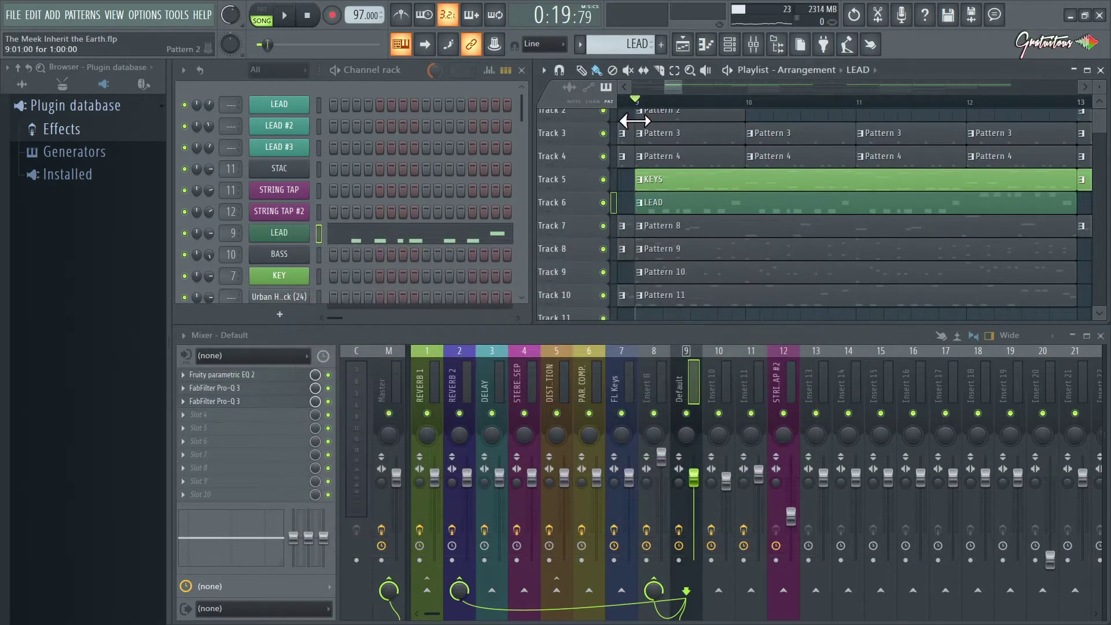
Step: Play the full arrangement, solo Track 6 to hear the lead alone, and stop playback
{"action": "key", "text": "space"}
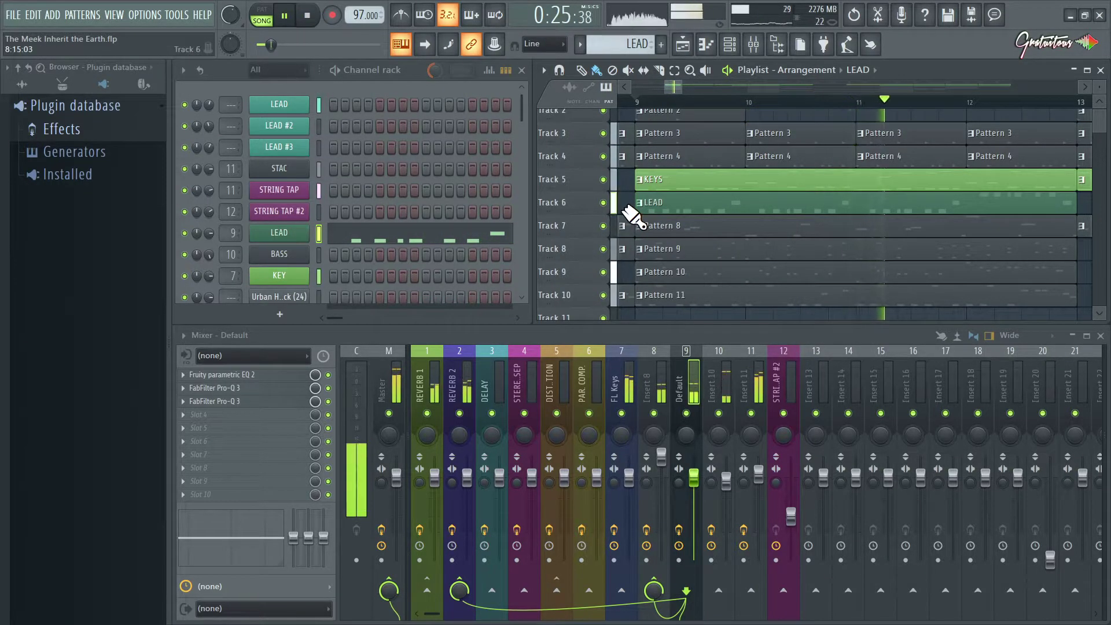
{"action": "right_click", "coordinate": [602, 203]}
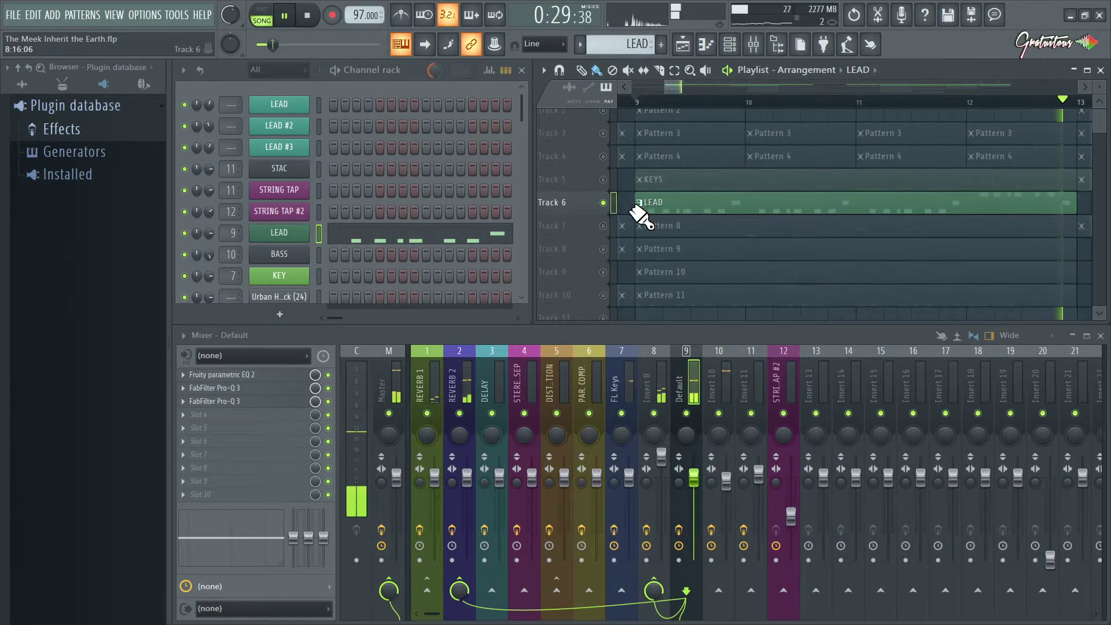
{"action": "key", "text": "space"}
Step: Open the LEAD channel's 3x Osc to examine its oscillators, and audition the soloed patterns with playback
{"action": "left_click", "coordinate": [298, 233]}
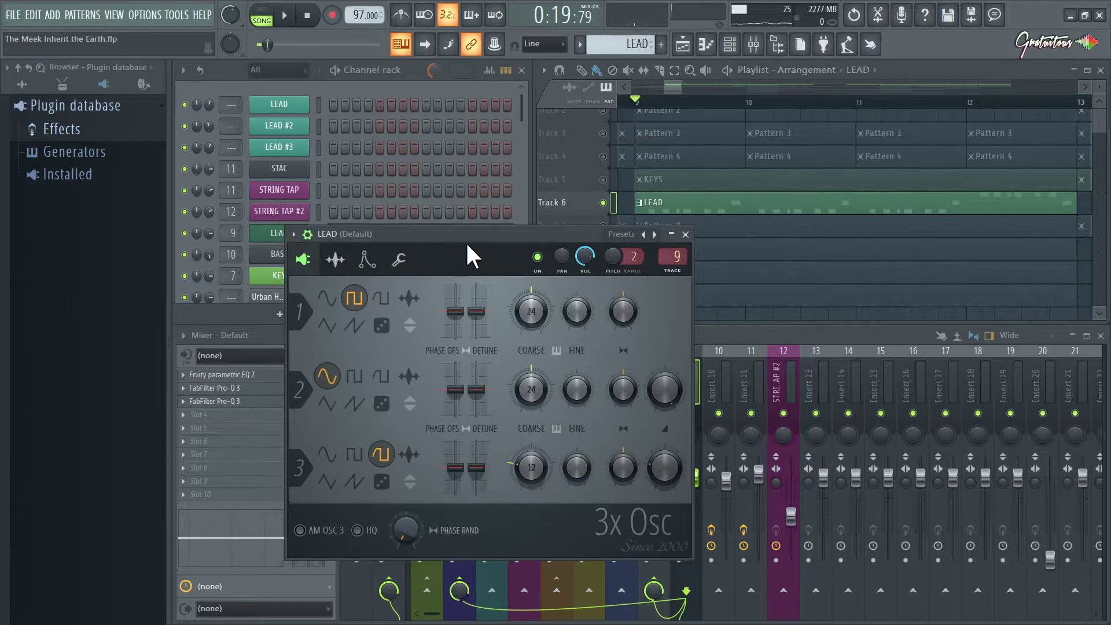
{"action": "left_click_drag", "start_coordinate": [471, 238], "coordinate": [419, 248]}
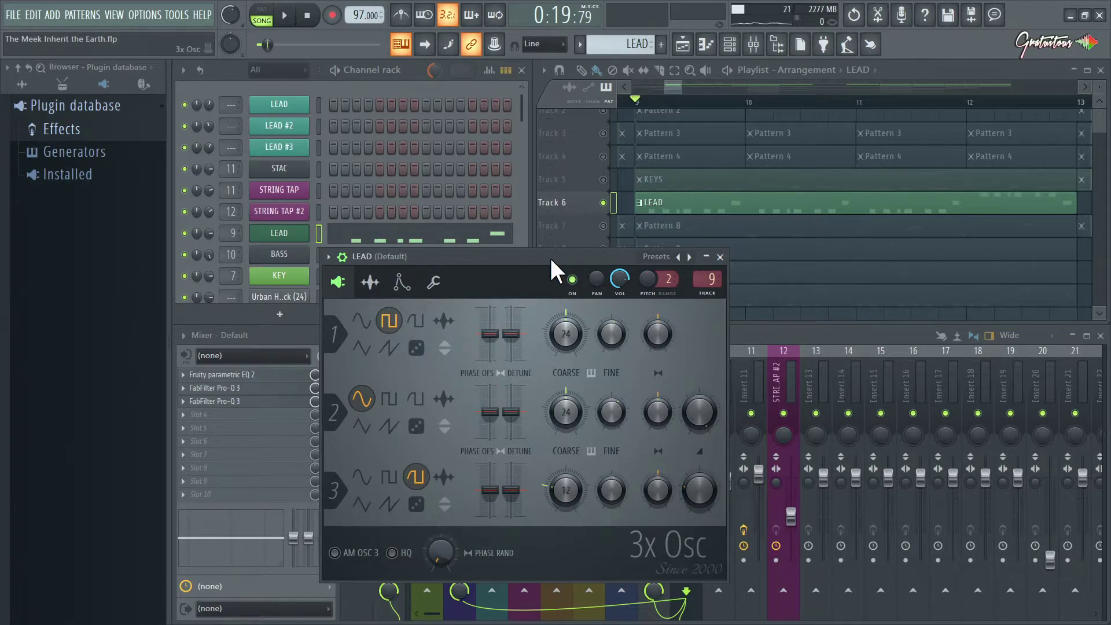
{"action": "left_click_drag", "start_coordinate": [434, 254], "coordinate": [505, 251]}
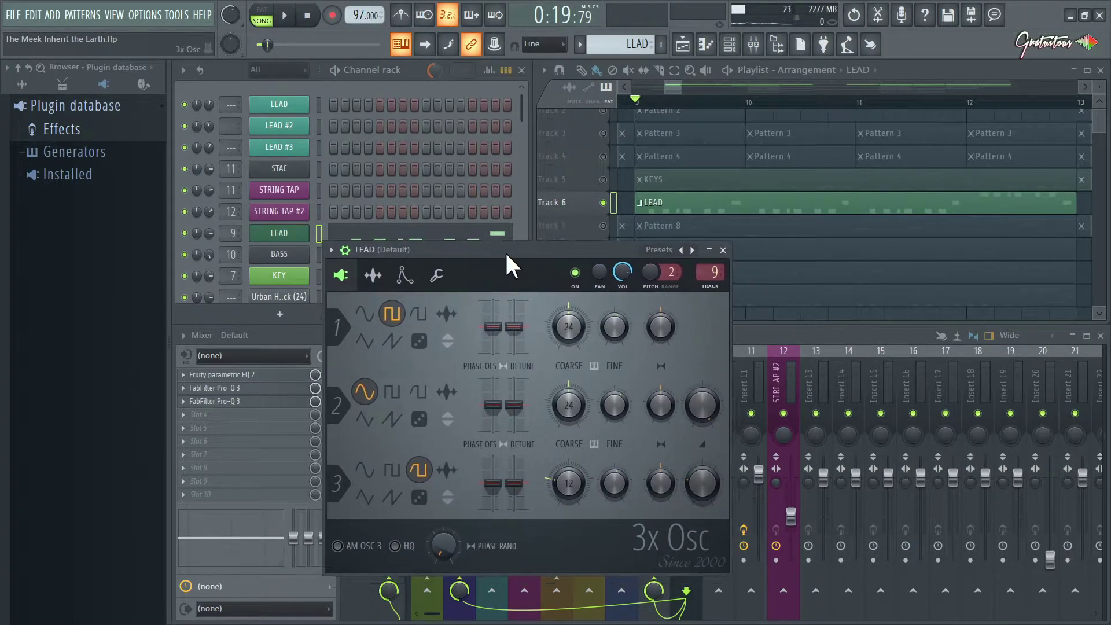
{"action": "key", "text": "space"}
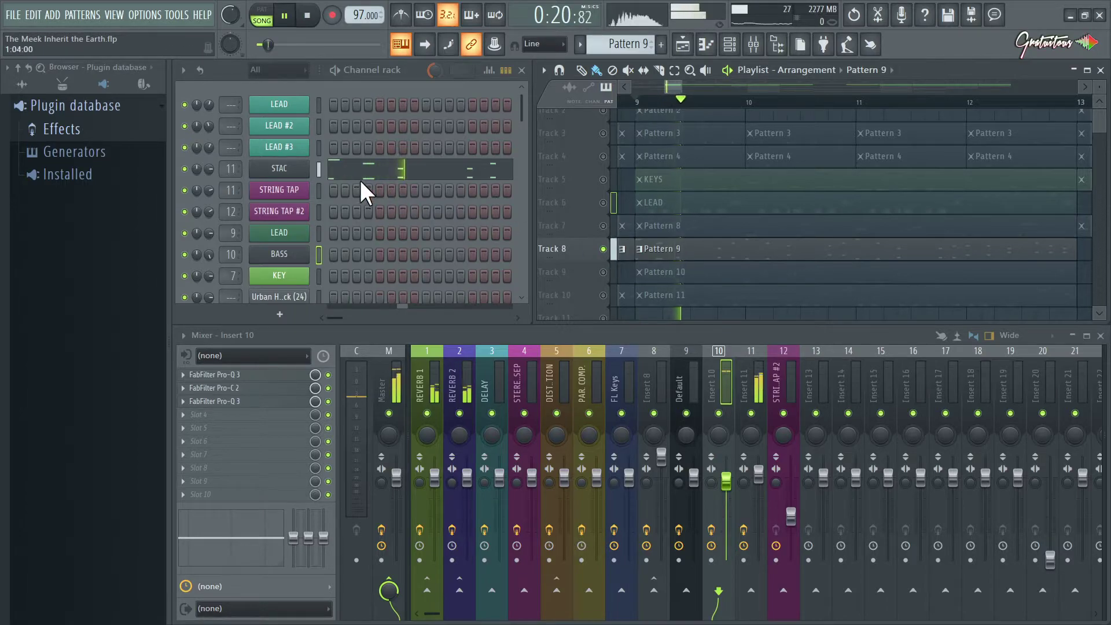
{"action": "key", "text": "space"}
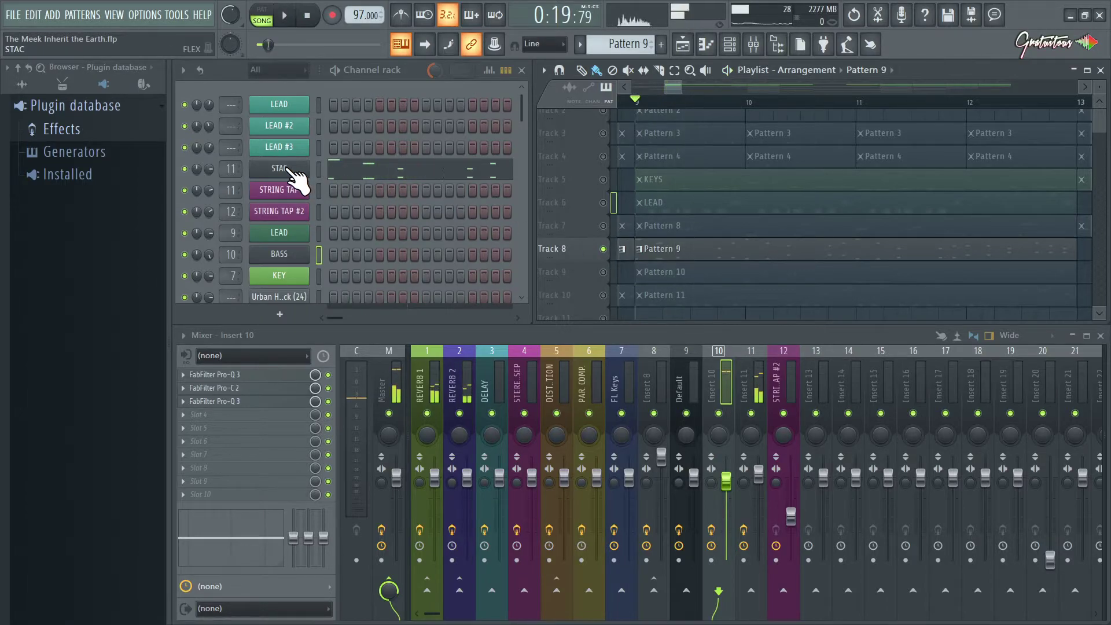
Step: View the STAC channel's All Strings Staccato preset in FLEX, play a test note and close the instrument
{"action": "left_click", "coordinate": [289, 169]}
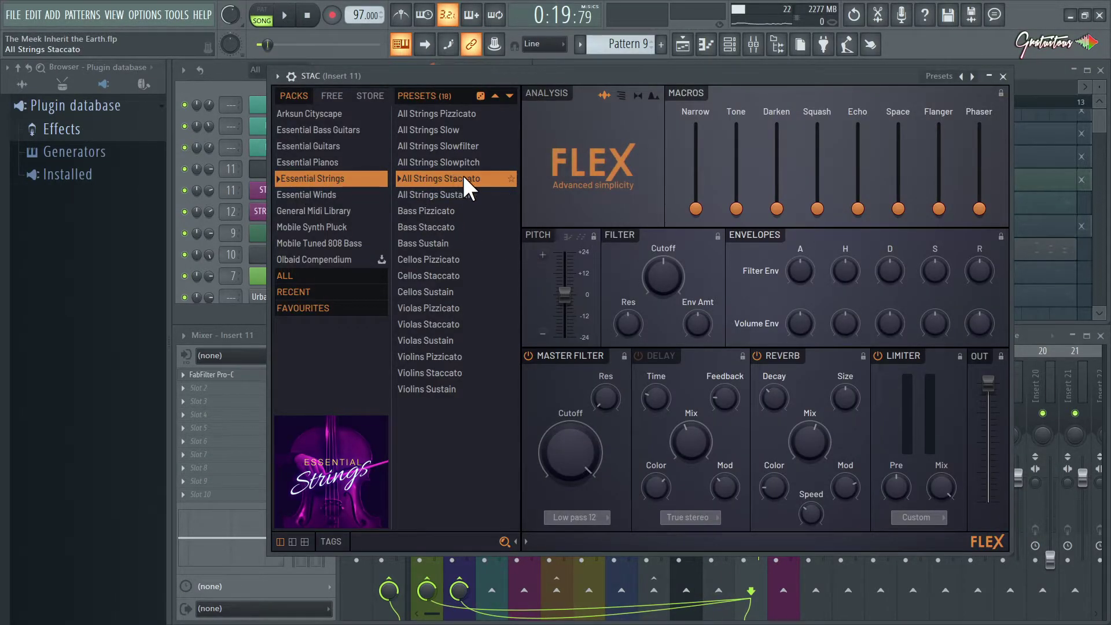
{"action": "key", "text": "r"}
{"action": "left_click", "coordinate": [395, 66]}
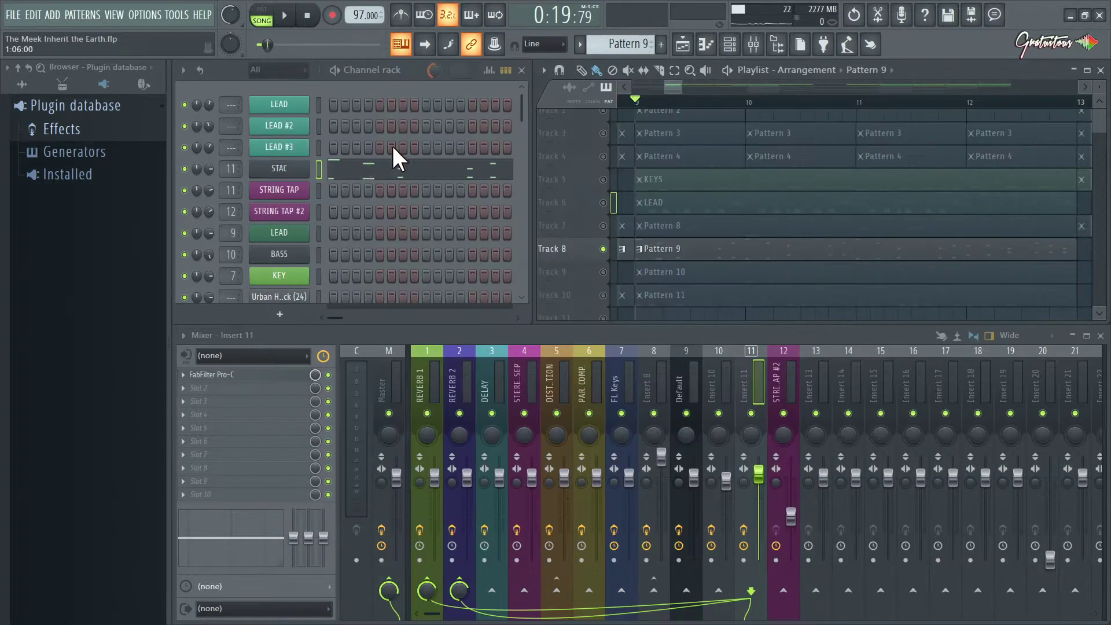
Step: Clone the STAC channel in the channel rack and reposition the copy's FLEX window
{"action": "right_click", "coordinate": [296, 169]}
{"action": "left_click", "coordinate": [339, 285]}
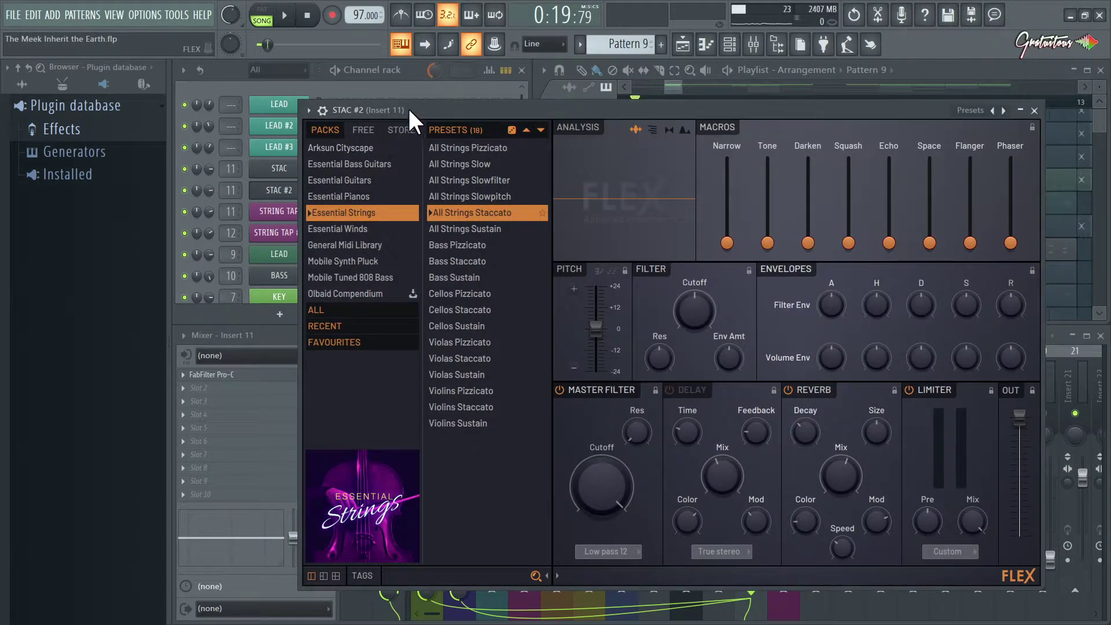
{"action": "left_click_drag", "start_coordinate": [409, 110], "coordinate": [395, 97]}
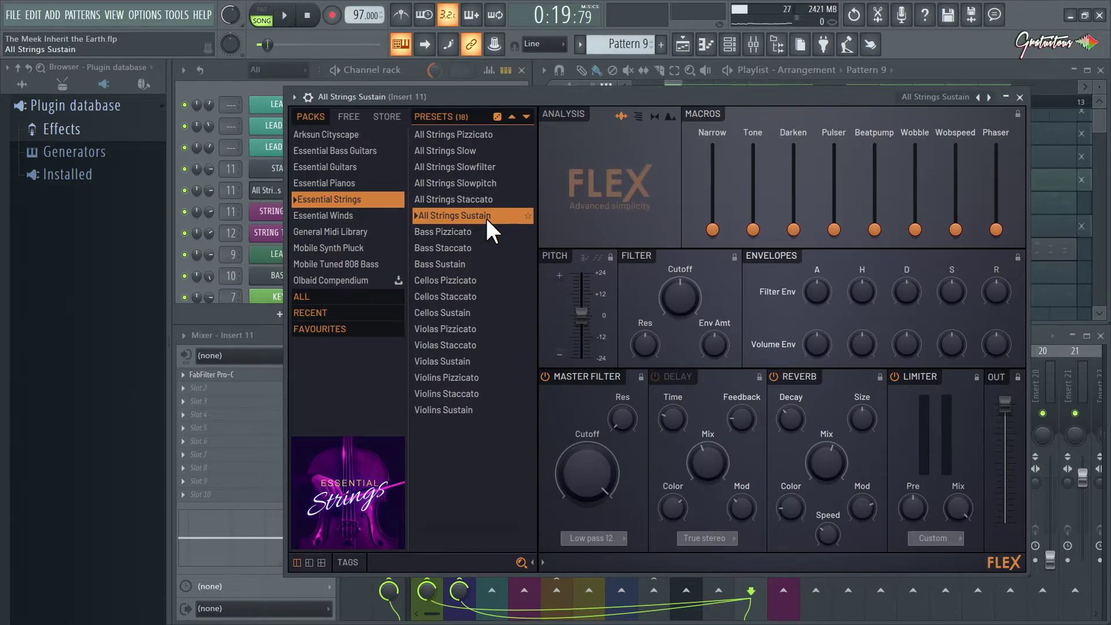
Step: Audition the All Strings Sustain preset in the cloned FLEX and switch it to All Strings Staccato
{"action": "key", "text": "e"}
{"action": "key", "text": "e"}
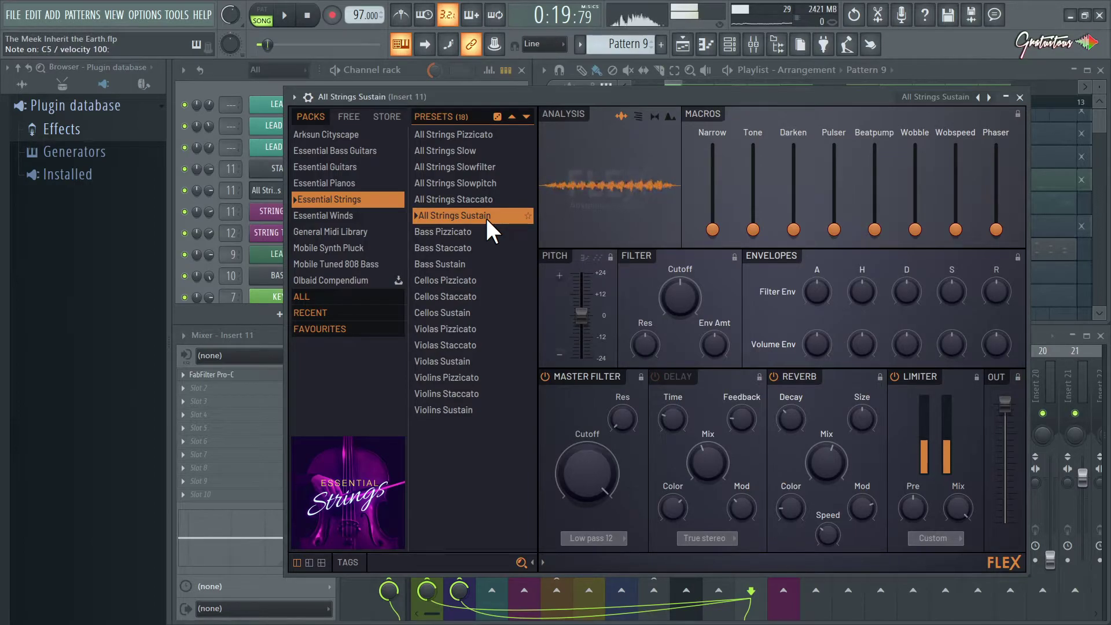
{"action": "left_click", "coordinate": [457, 199]}
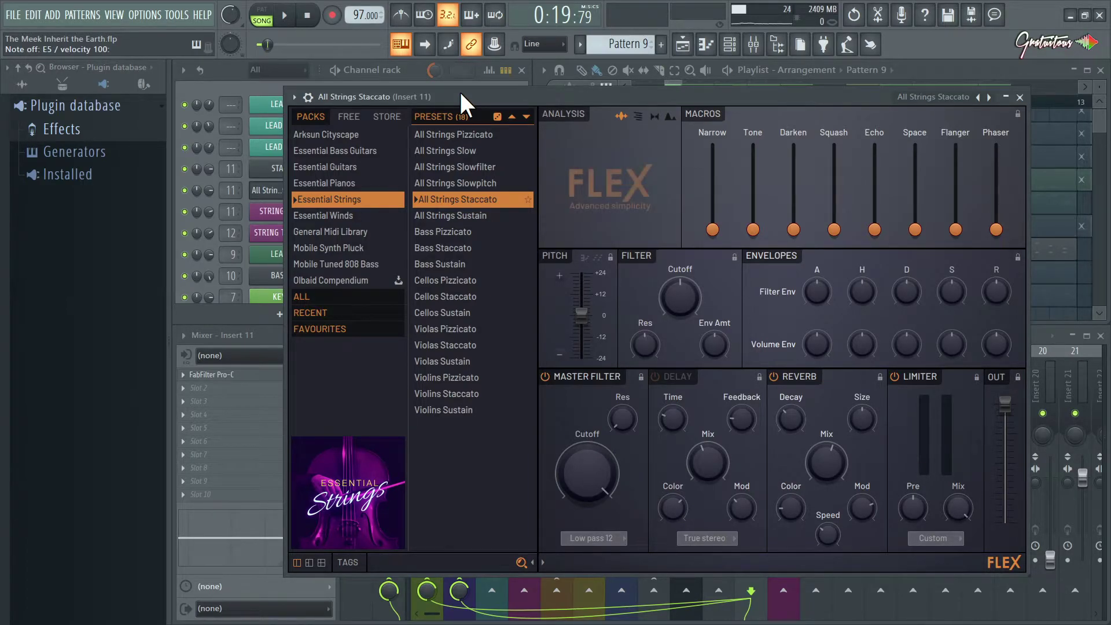
Step: Browse the Essential Pianos, Guitars and Strings packs in FLEX, and load Horns Staccato from Essential Winds
{"action": "left_click", "coordinate": [372, 183]}
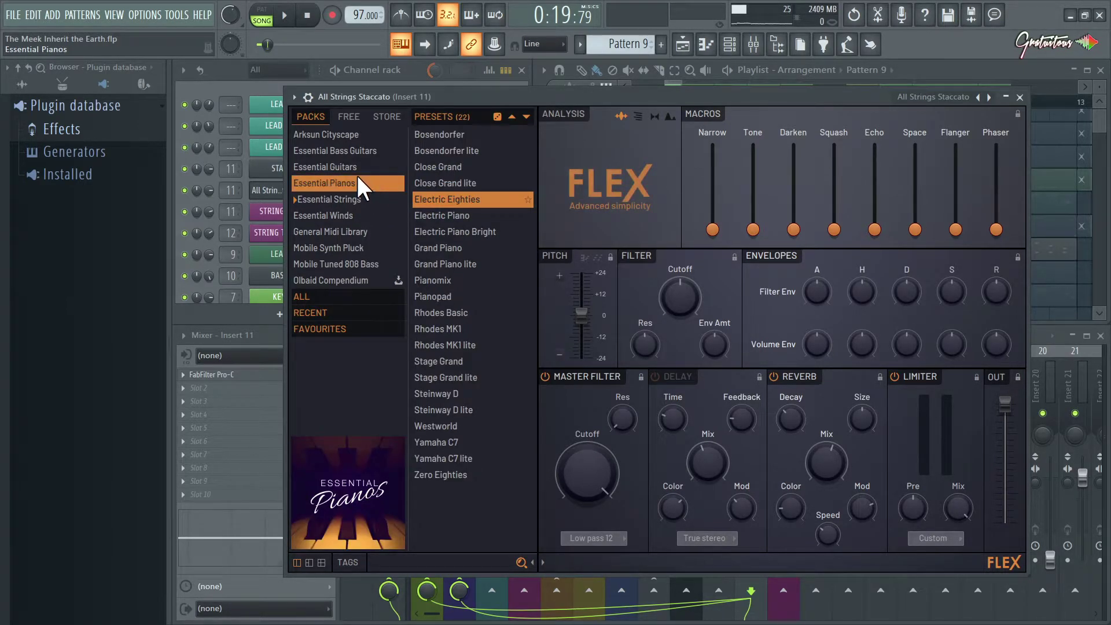
{"action": "left_click", "coordinate": [356, 166]}
{"action": "left_click", "coordinate": [356, 199]}
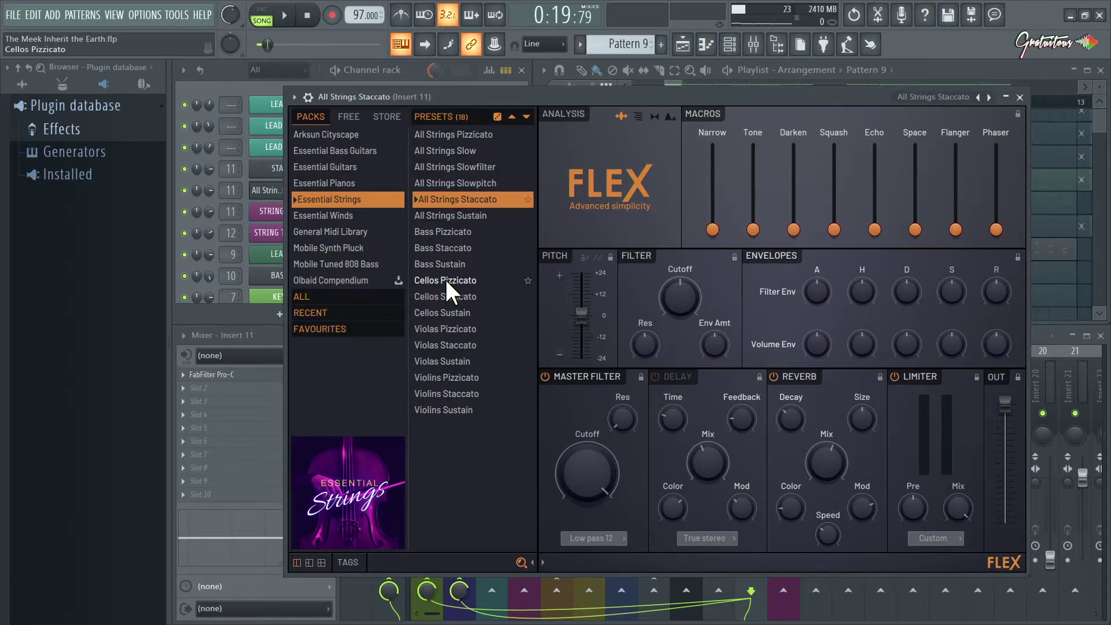
{"action": "left_click", "coordinate": [345, 214]}
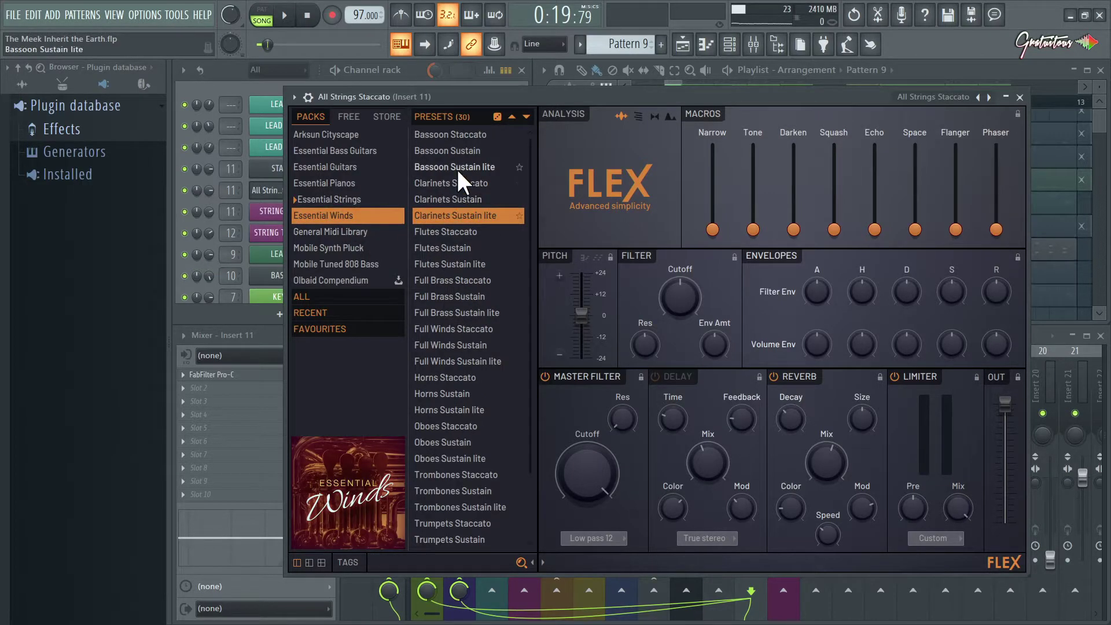
{"action": "scroll", "coordinate": [458, 197], "scroll_direction": "down", "scroll_amount": 1}
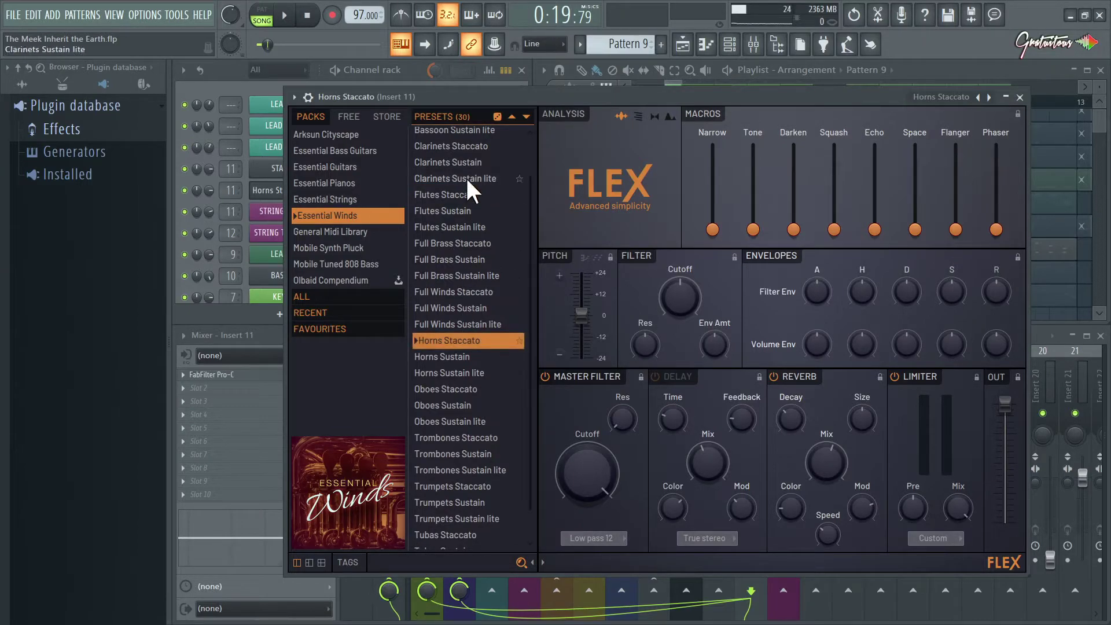
Step: Play several low and high test notes to audition the Horns Staccato preset
{"action": "key", "text": "z"}
{"action": "key", "text": "z"}
{"action": "key", "text": "z"}
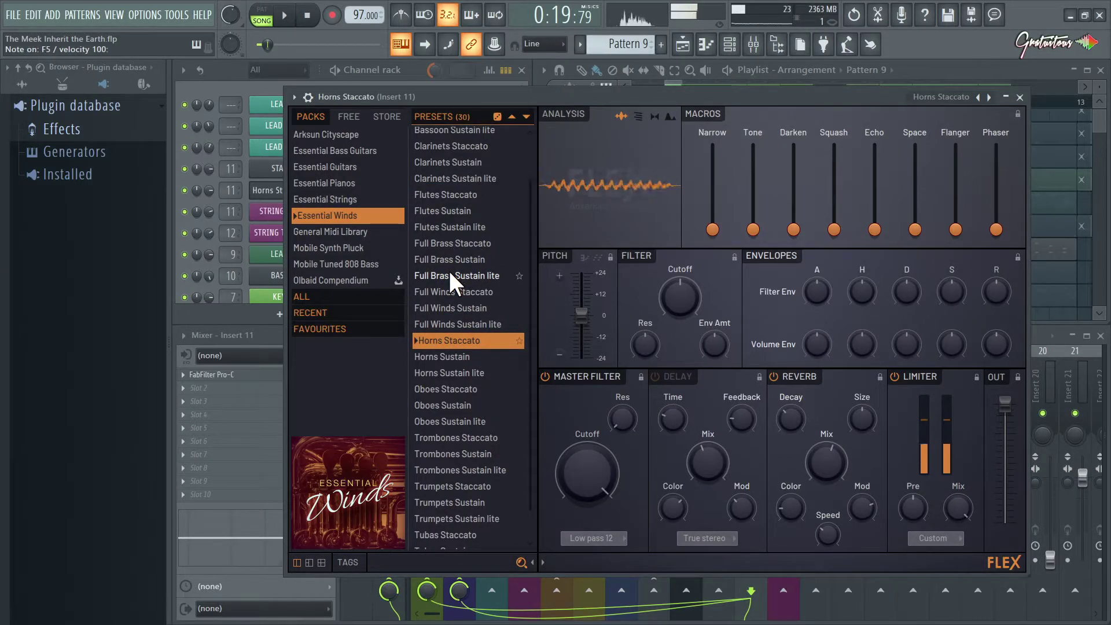
{"action": "key", "text": "z"}
{"action": "key", "text": "z"}
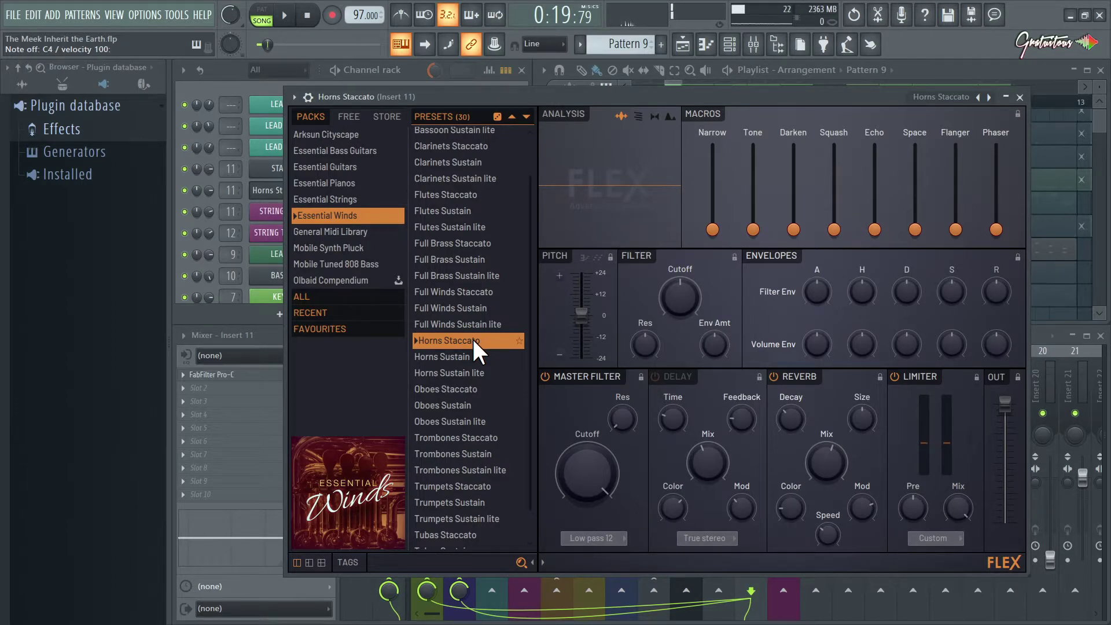
{"action": "key", "text": "z"}
{"action": "key", "text": "z"}
{"action": "key", "text": "z"}
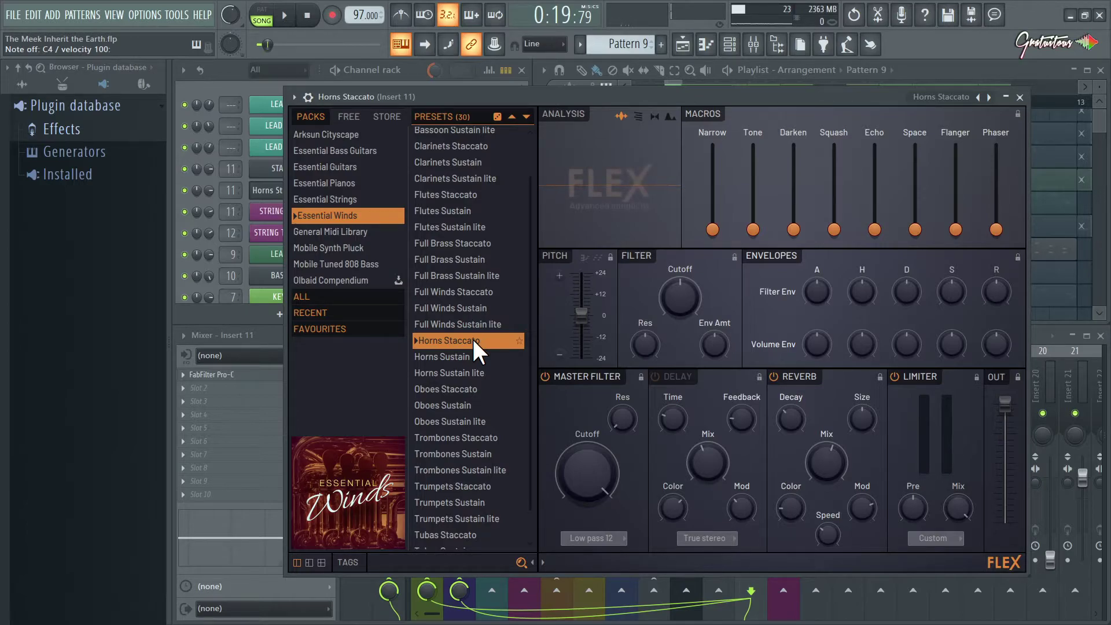
{"action": "key", "text": "z"}
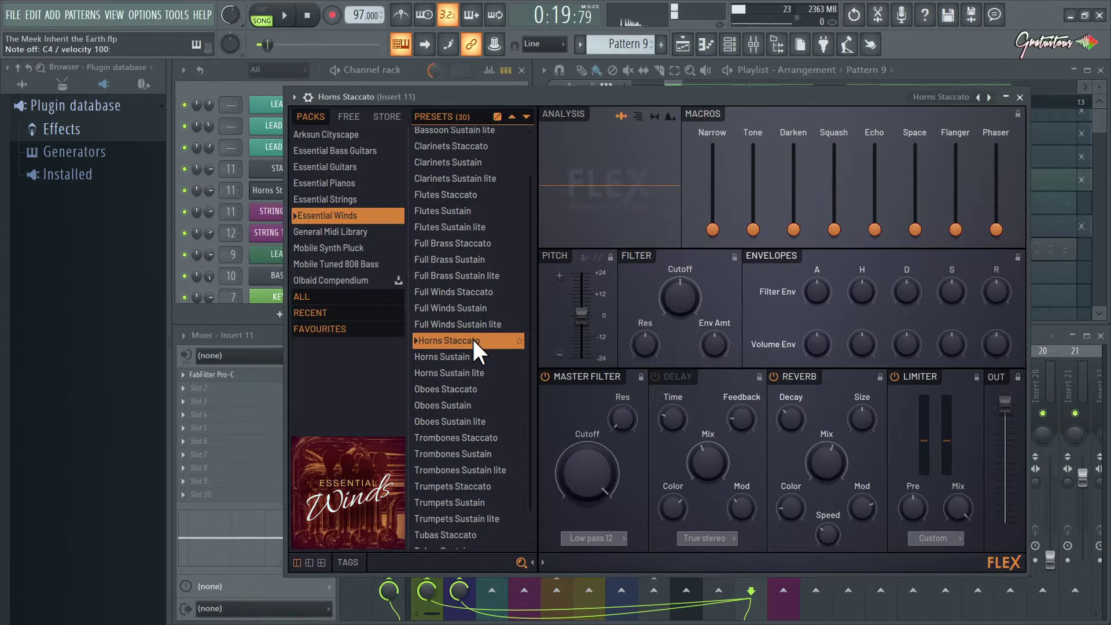
{"action": "key", "text": "z"}
{"action": "key", "text": "e"}
{"action": "key", "text": "e"}
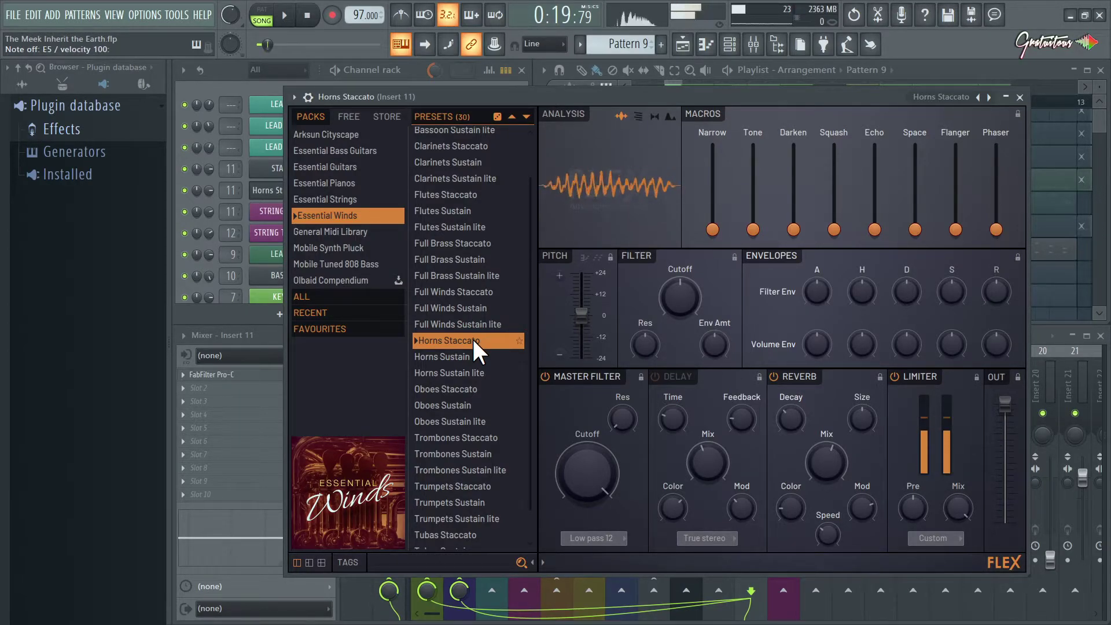
Step: Move the FLEX window clear of the channel rack and select the Horns Staccato channel
{"action": "left_click_drag", "start_coordinate": [457, 93], "coordinate": [487, 95]}
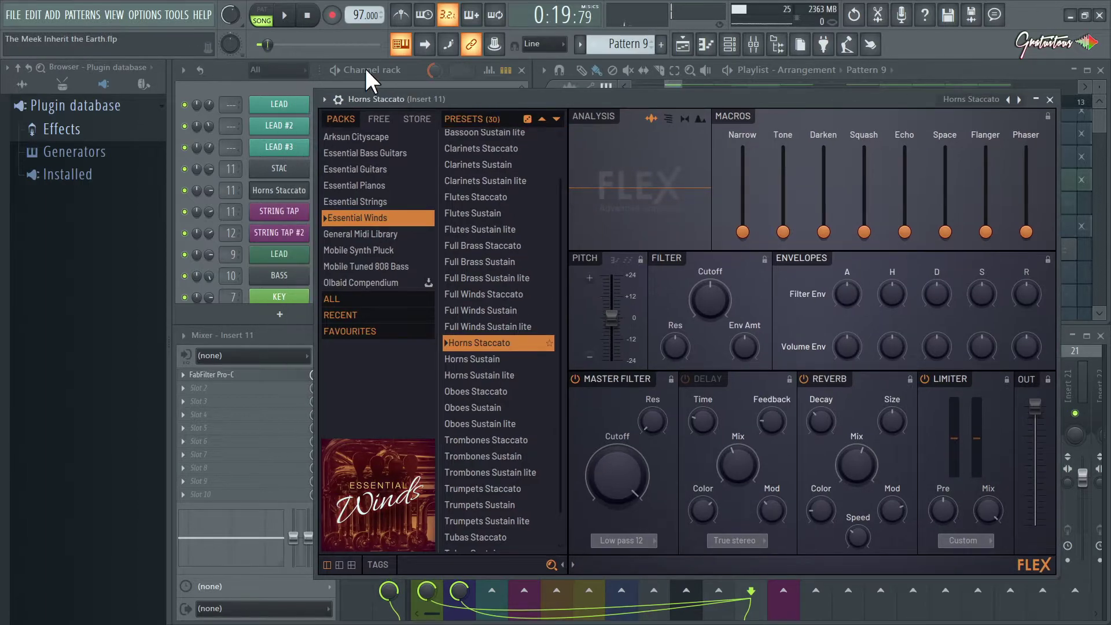
{"action": "left_click", "coordinate": [365, 69]}
{"action": "left_click", "coordinate": [319, 190]}
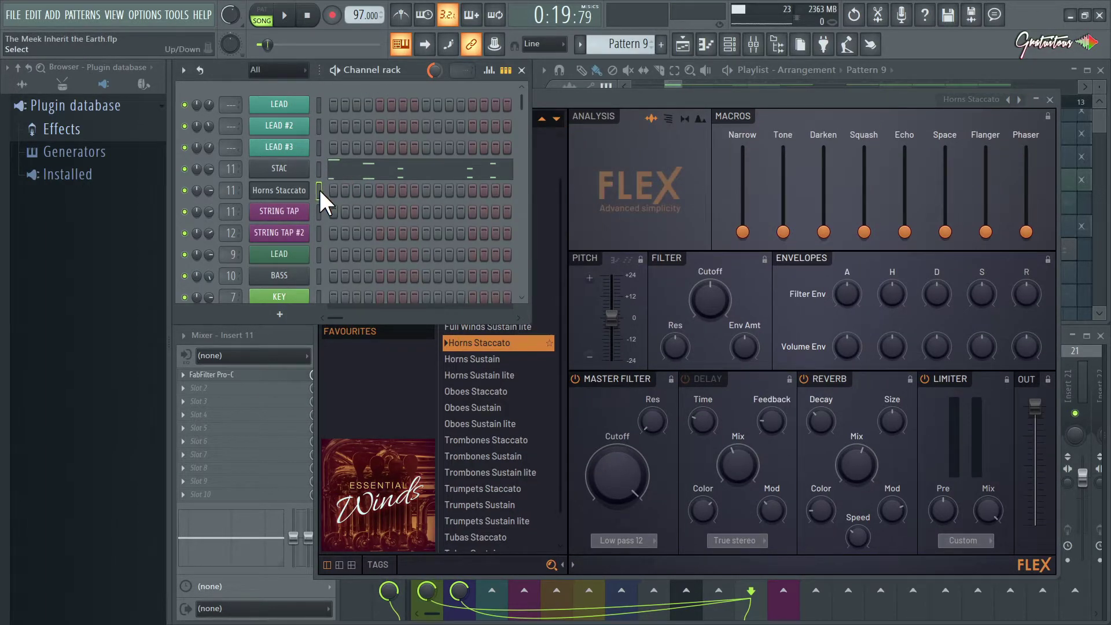
Step: Paste the STAC notes into the Horns Staccato channel and play the song with STAC muted
{"action": "key", "text": "ctrl+v"}
{"action": "left_click", "coordinate": [184, 169]}
{"action": "key", "text": "space"}
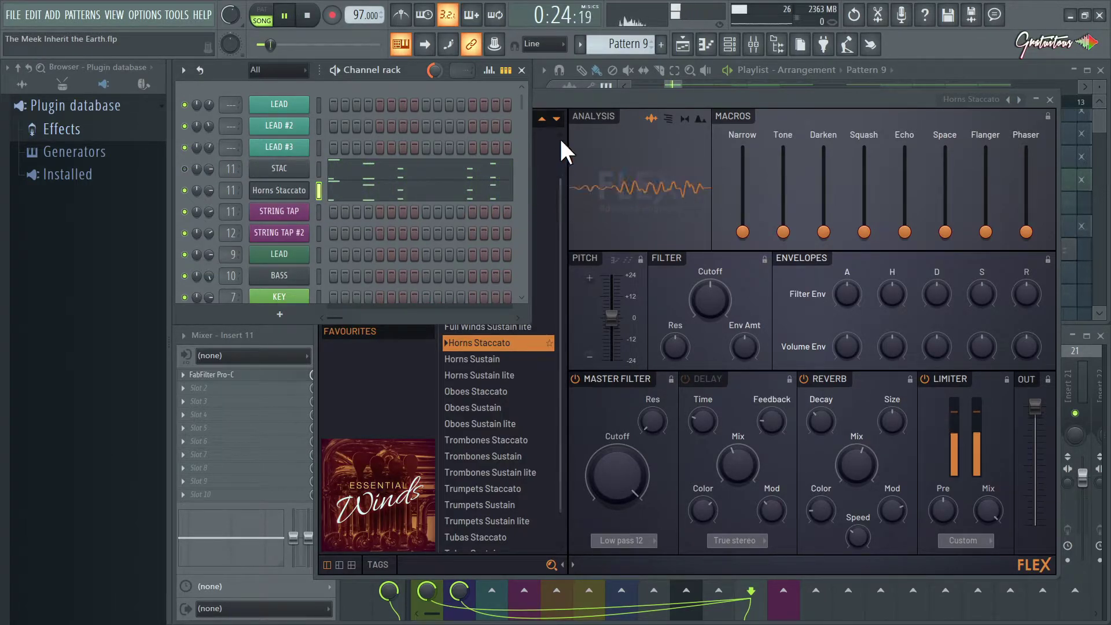
Step: Compare playback of STAC and Horns Staccato together with Horns Staccato alone, leaving STAC muted
{"action": "key", "text": "space"}
{"action": "key", "text": "space"}
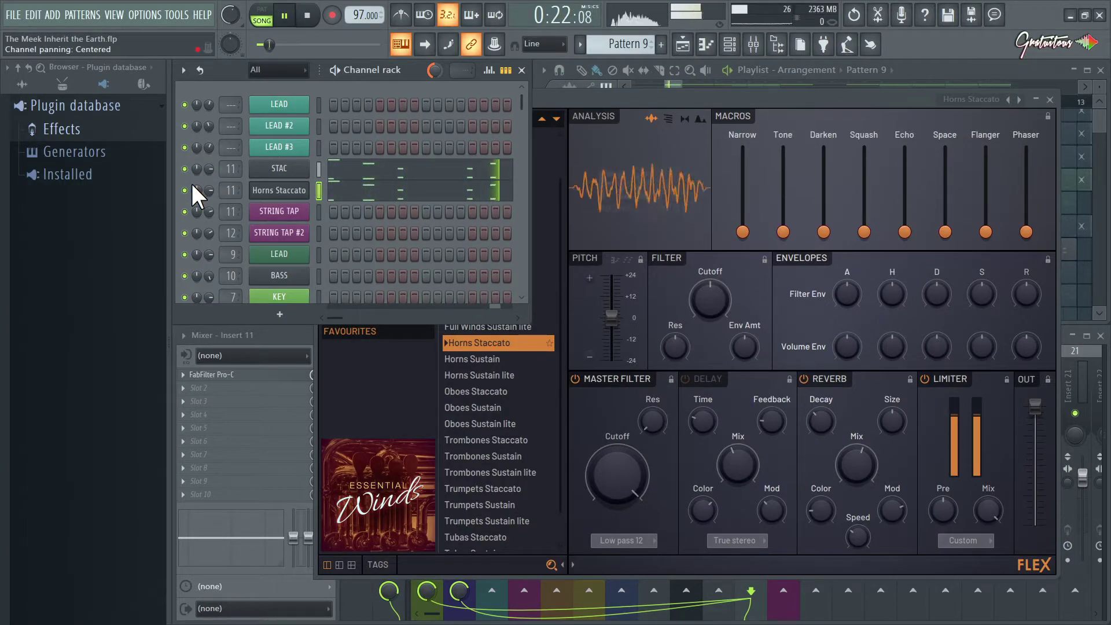
{"action": "key", "text": "space"}
{"action": "left_click", "coordinate": [184, 168]}
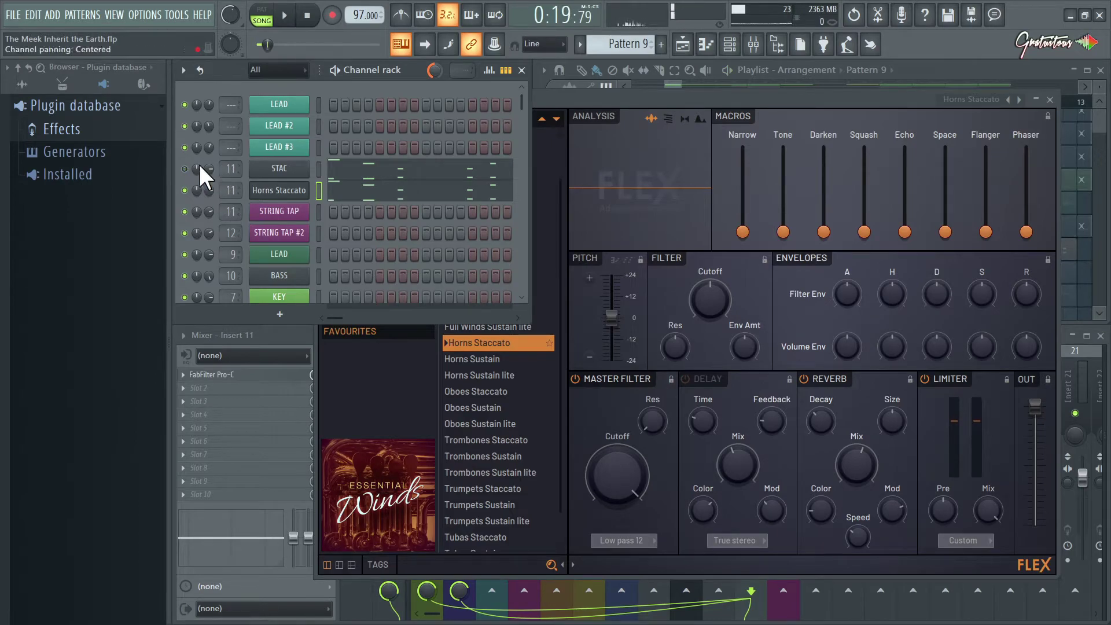
{"action": "key", "text": "space"}
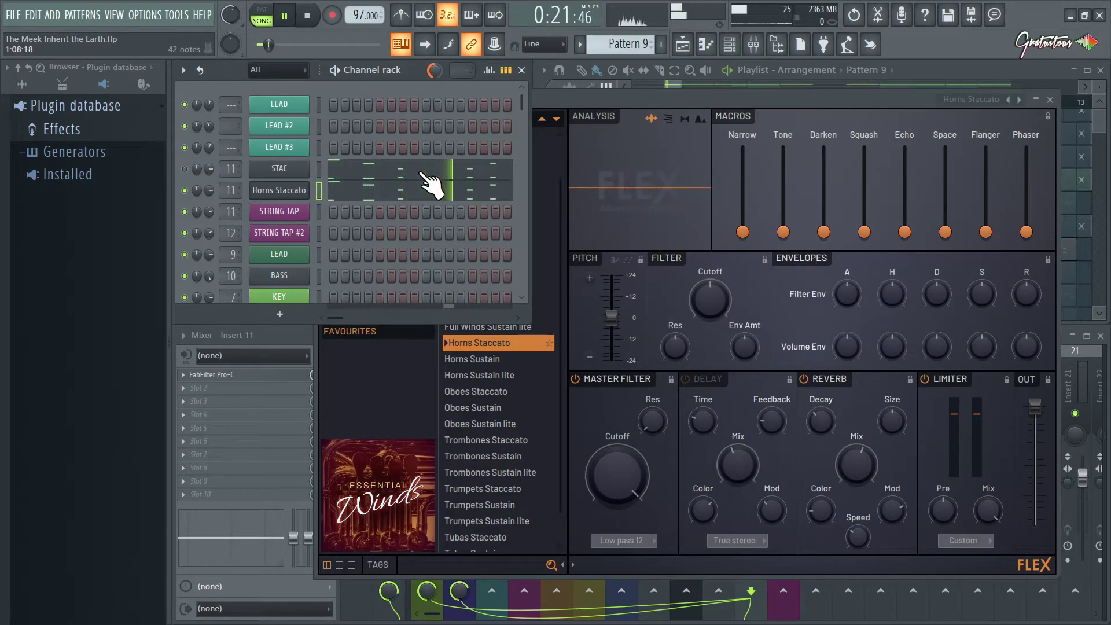
Step: Audition the Oboes Staccato preset in the cloned FLEX and replace it with Full Brass Staccato
{"action": "left_click", "coordinate": [555, 96]}
{"action": "key", "text": "space"}
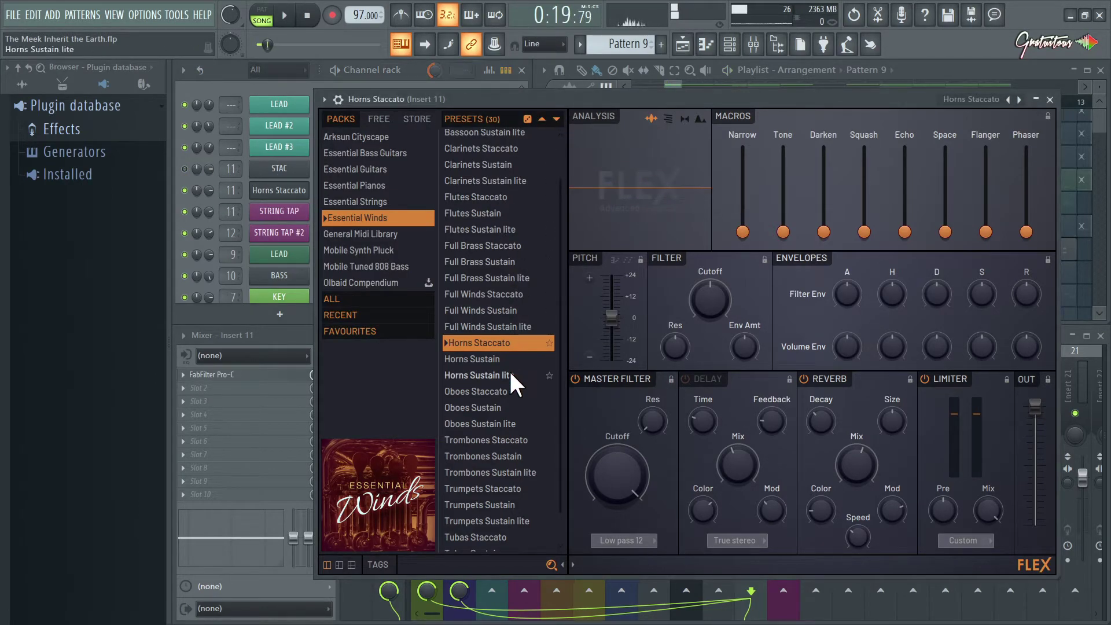
{"action": "left_click", "coordinate": [502, 391]}
{"action": "key", "text": "space"}
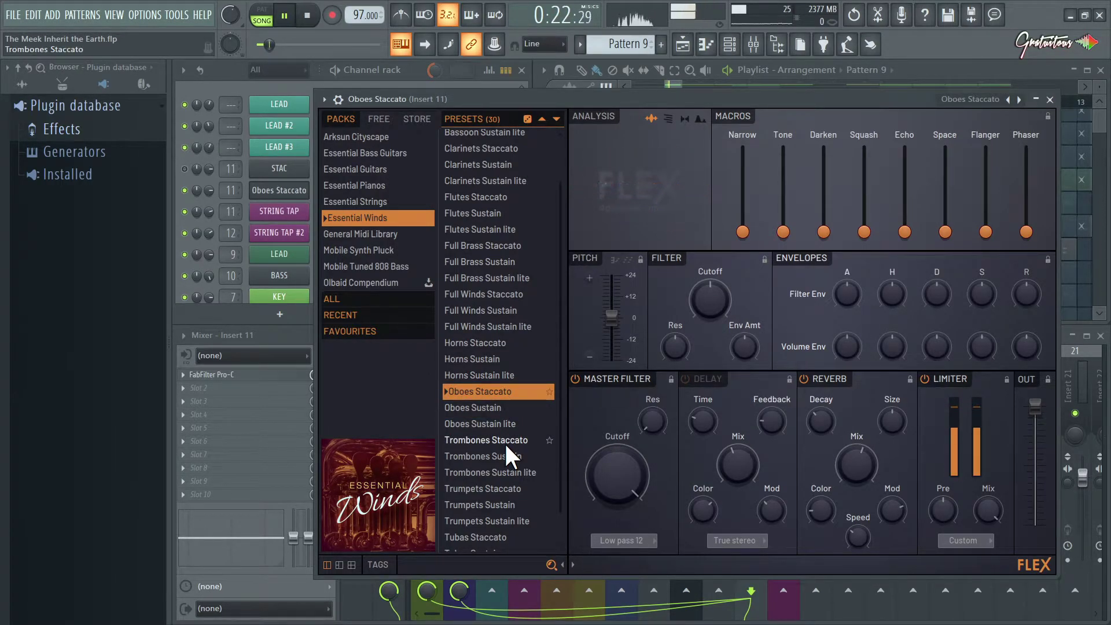
{"action": "scroll", "coordinate": [505, 444], "scroll_direction": "down", "scroll_amount": 1}
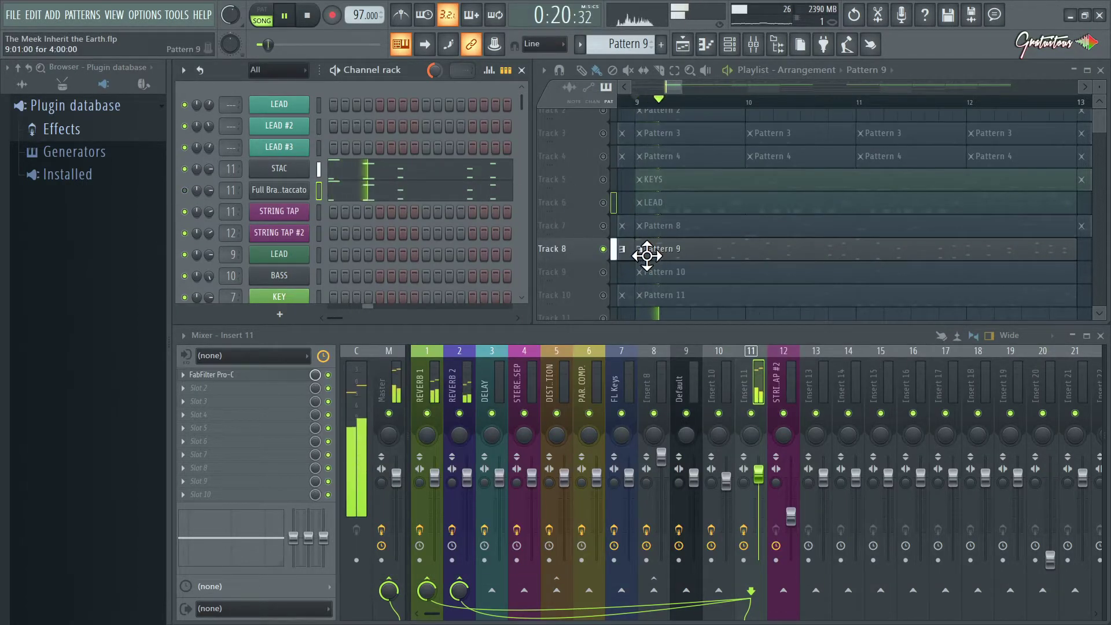
Step: Open the STAC channel's FLEX window with its Essential Strings presets and place it beside the browser
{"action": "left_click", "coordinate": [279, 168]}
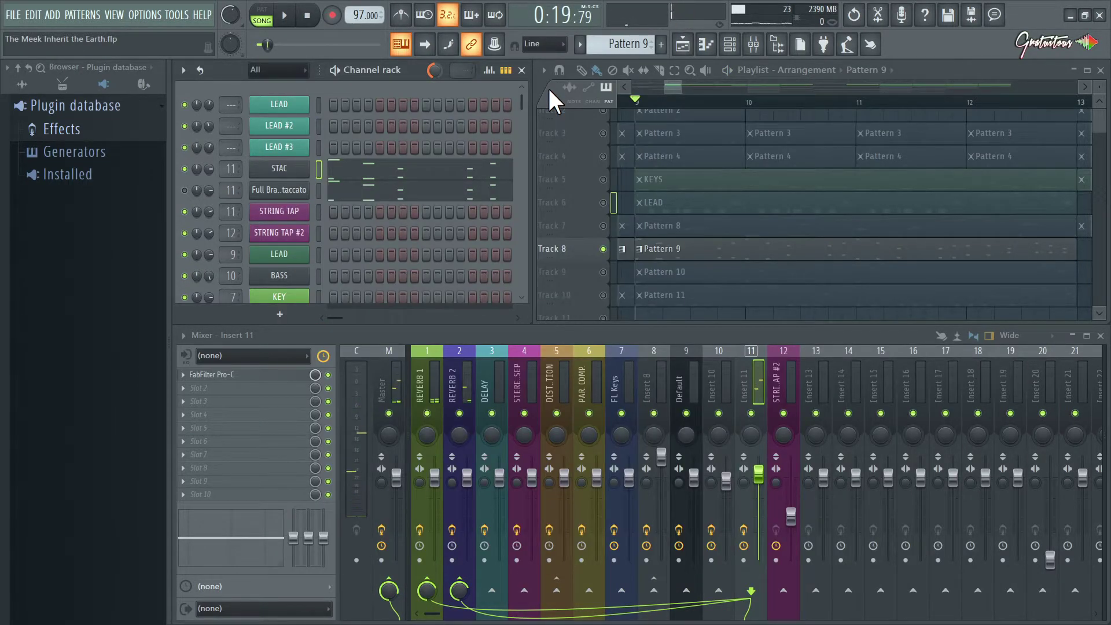
{"action": "left_click", "coordinate": [298, 171]}
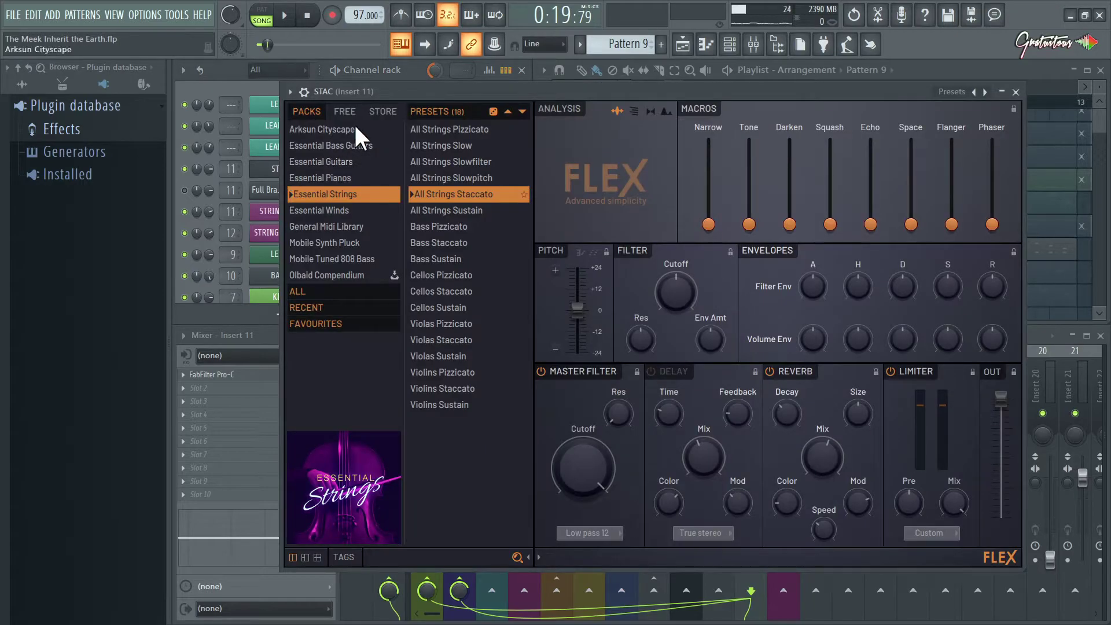
{"action": "left_click_drag", "start_coordinate": [487, 90], "coordinate": [476, 91]}
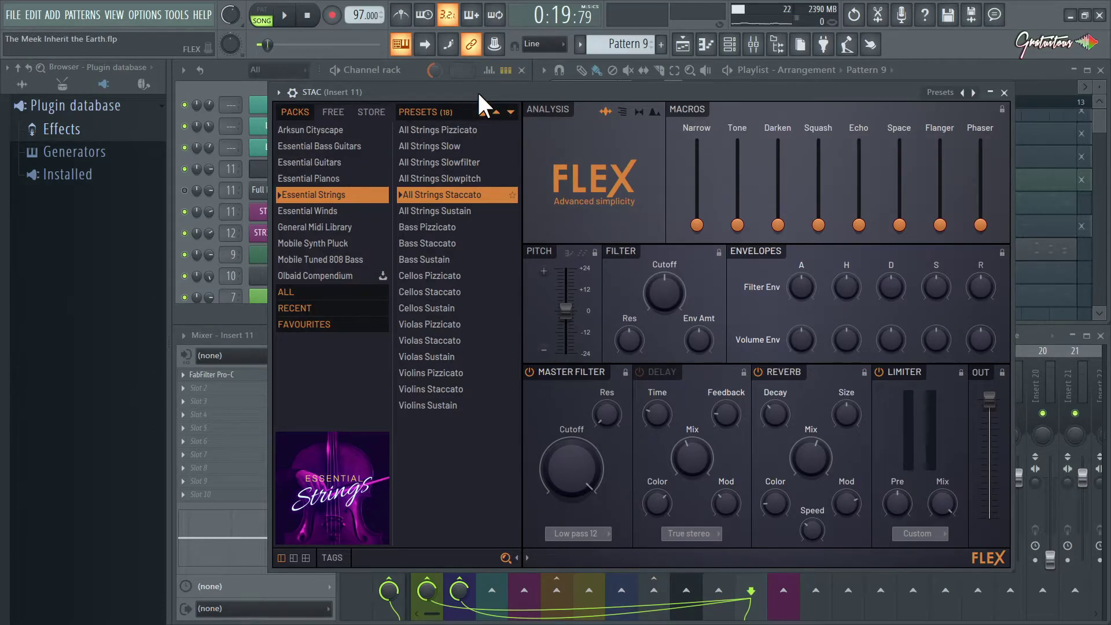
{"action": "left_click_drag", "start_coordinate": [478, 91], "coordinate": [464, 100]}
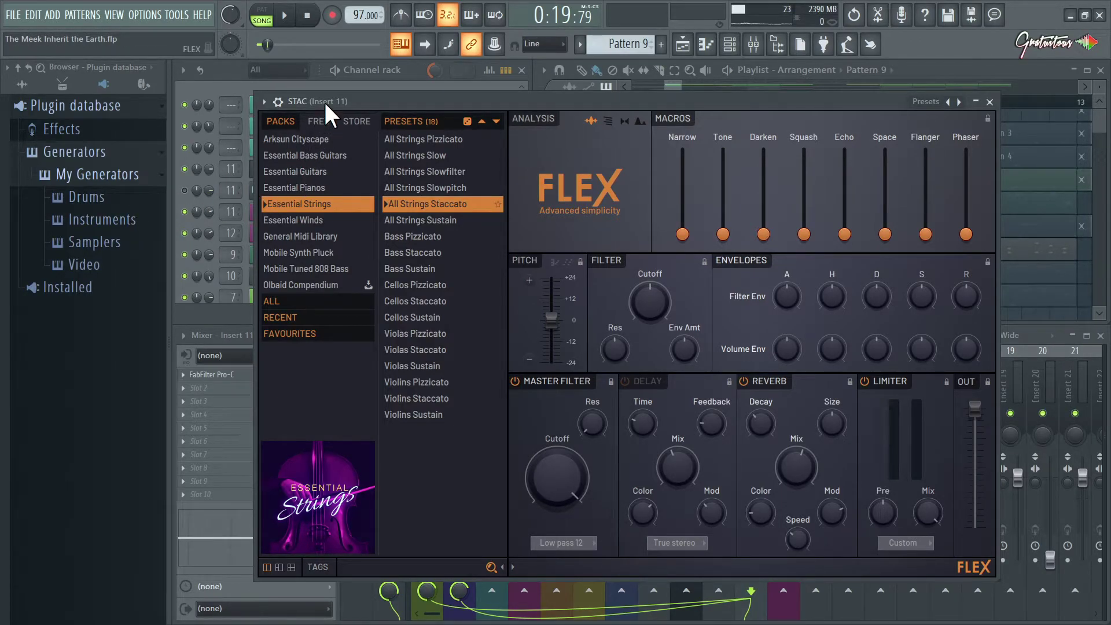
Step: Browse the generator plugins in the plugin database around Nexus, Pigments, Serum, Sylenth1 and Sytrus
{"action": "left_click_drag", "start_coordinate": [310, 102], "coordinate": [119, 497]}
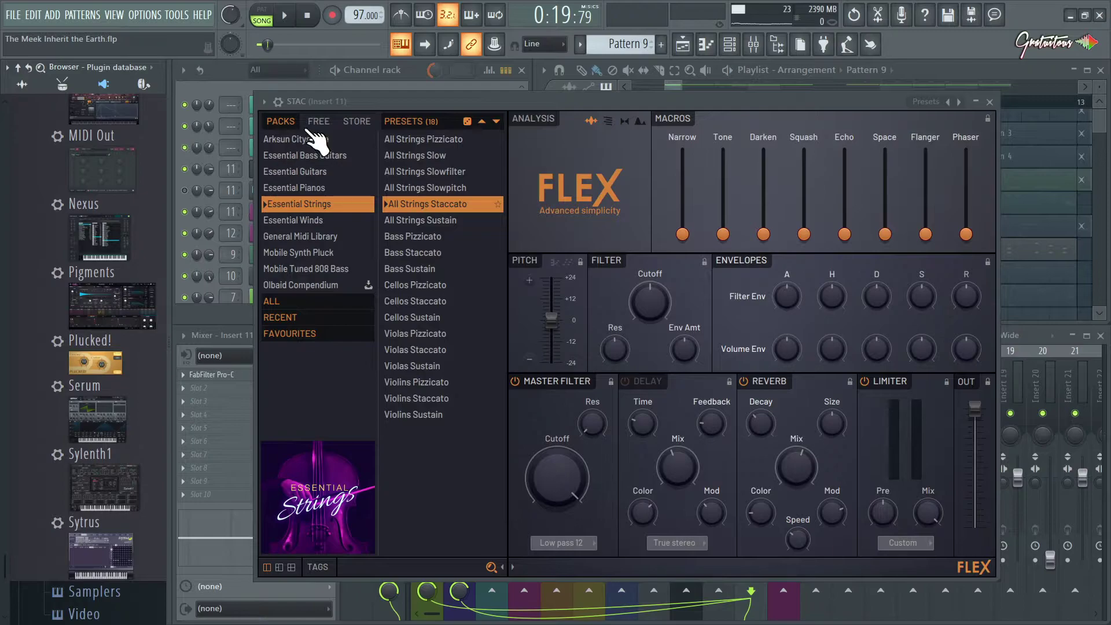
{"action": "left_click_drag", "start_coordinate": [331, 97], "coordinate": [355, 93]}
{"action": "left_click_drag", "start_coordinate": [122, 386], "coordinate": [126, 277]}
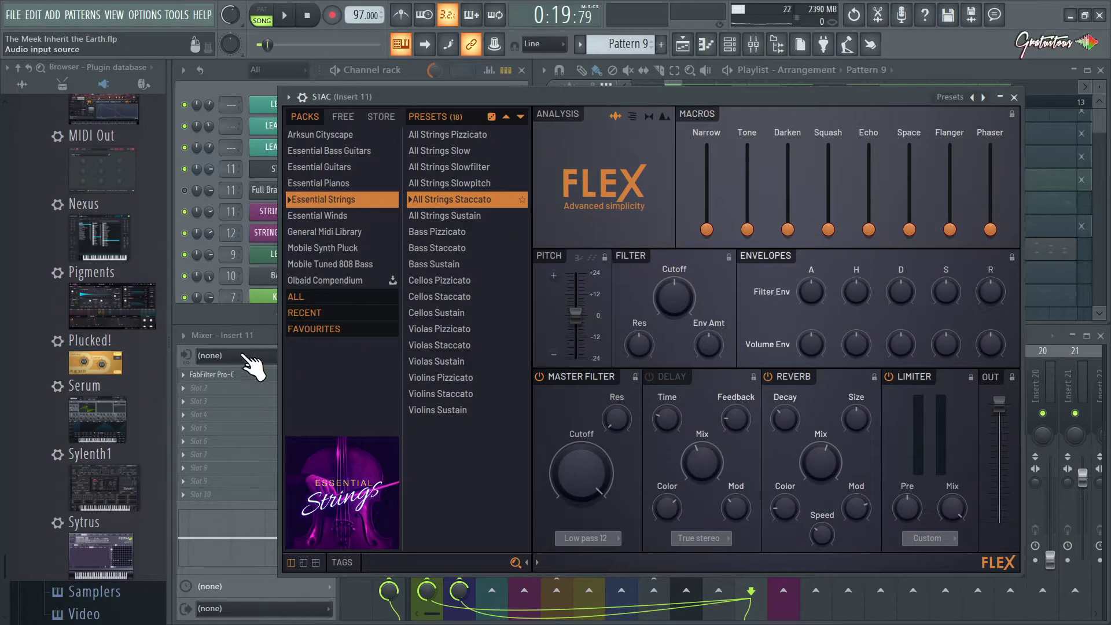
{"action": "left_click_drag", "start_coordinate": [475, 100], "coordinate": [466, 103]}
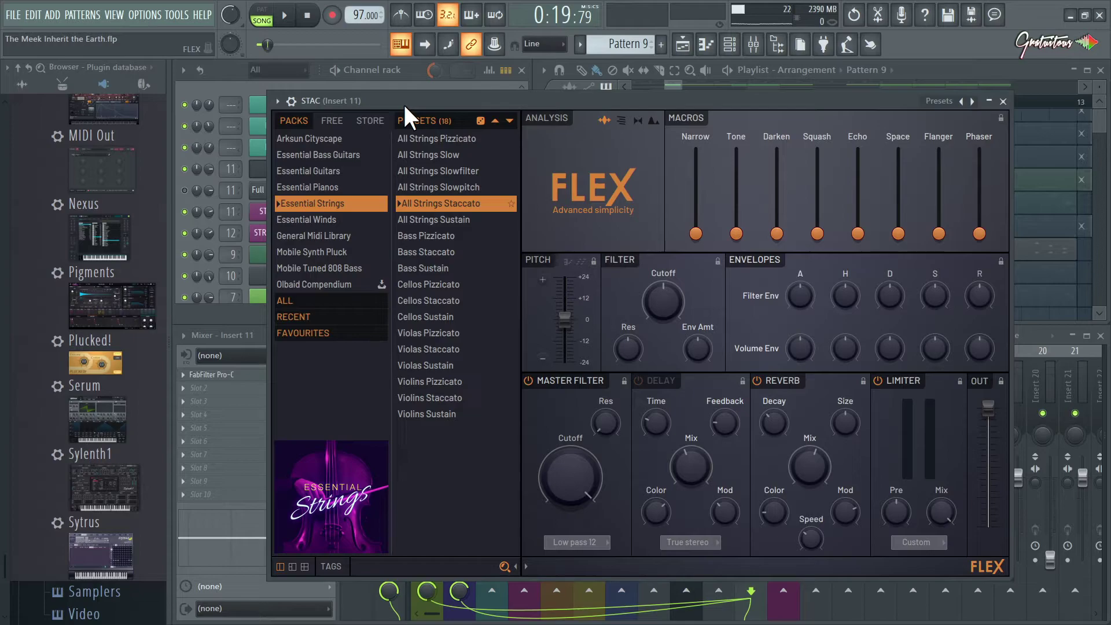
{"action": "left_click_drag", "start_coordinate": [405, 106], "coordinate": [425, 99]}
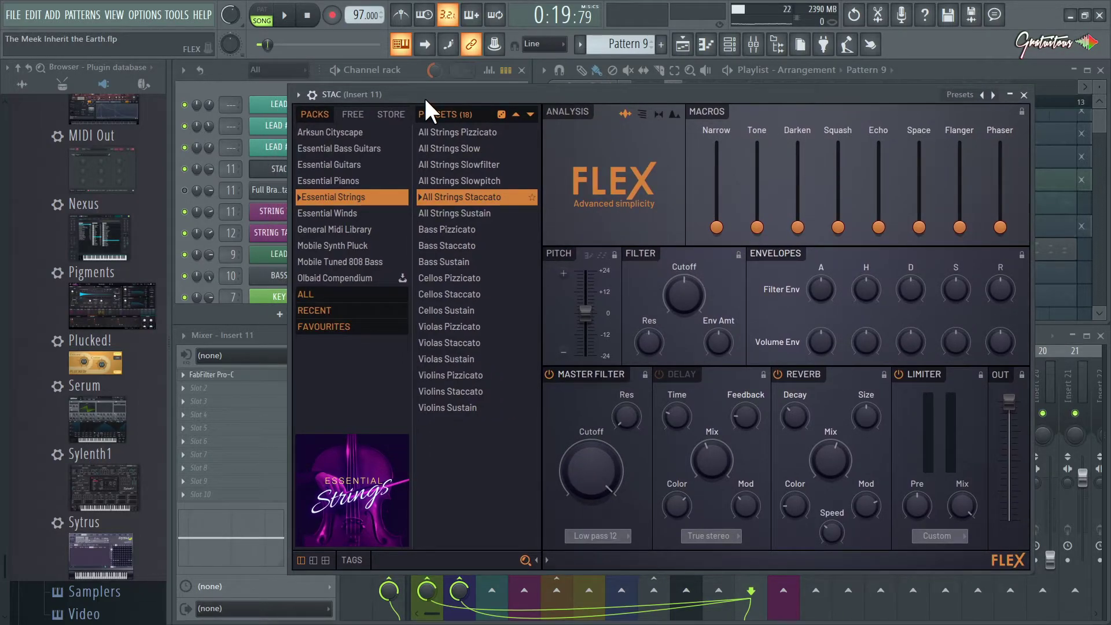
{"action": "left_click_drag", "start_coordinate": [425, 93], "coordinate": [437, 100]}
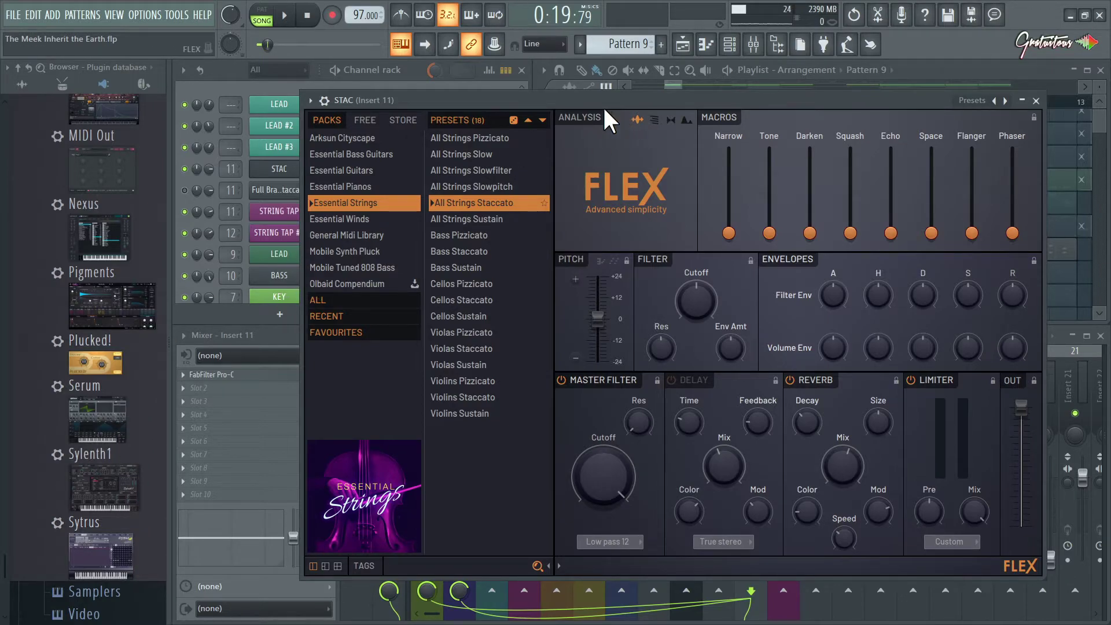
{"action": "left_click_drag", "start_coordinate": [603, 106], "coordinate": [598, 100]}
{"action": "left_click_drag", "start_coordinate": [417, 95], "coordinate": [395, 96]}
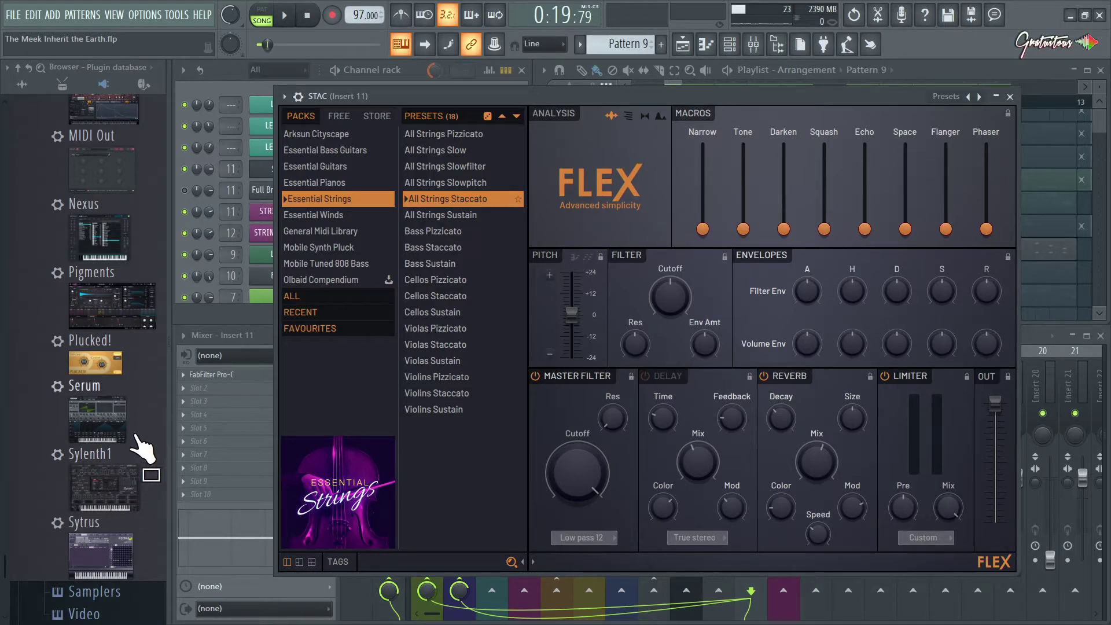
Step: Look over Serum, Sylenth1 and Sytrus in the plugin database, collapse the Generators folder and close FLEX
{"action": "left_click_drag", "start_coordinate": [142, 448], "coordinate": [117, 565]}
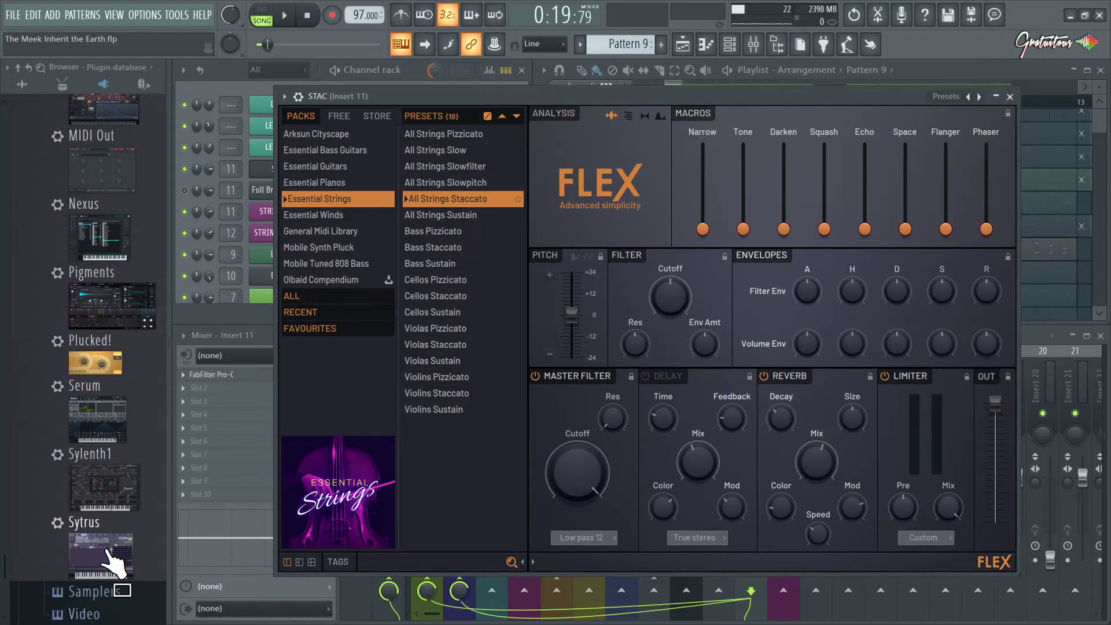
{"action": "left_click_drag", "start_coordinate": [116, 564], "coordinate": [105, 173]}
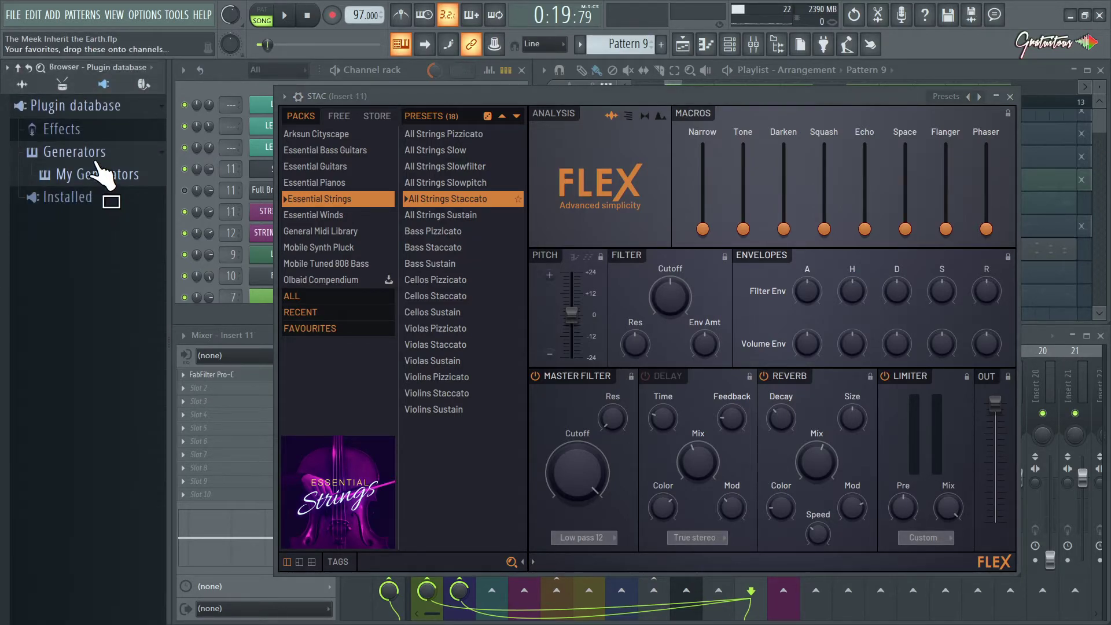
{"action": "left_click", "coordinate": [104, 155]}
{"action": "left_click", "coordinate": [461, 95]}
{"action": "key", "text": "Escape"}
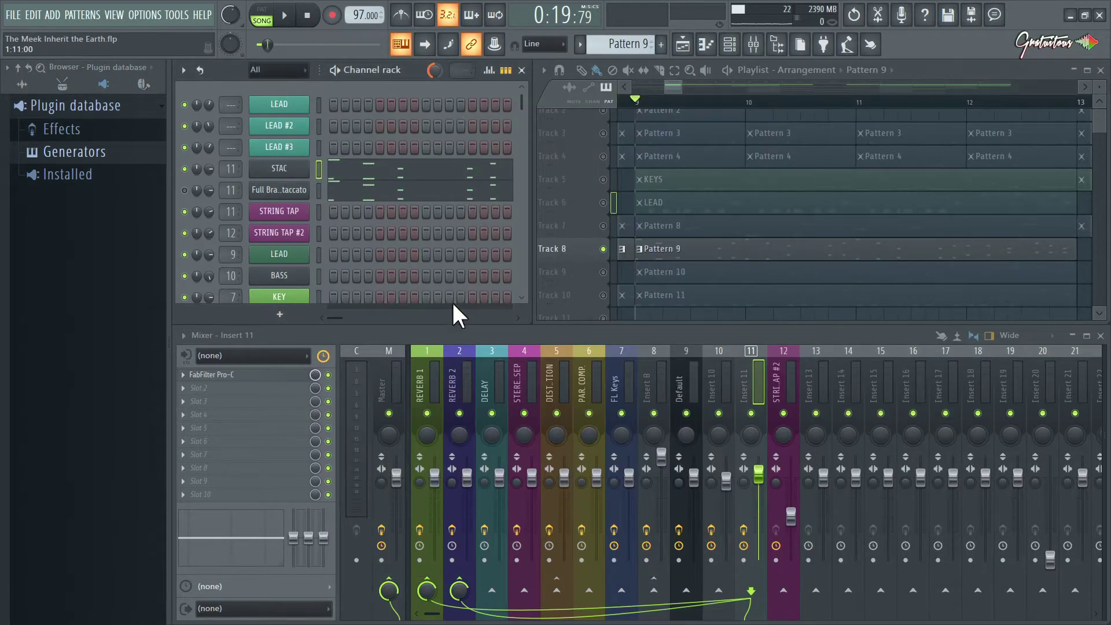
Step: Inspect the effect slots of the Master and Insert 10 tracks, and add Fruity Limiter from the Dynamics effects to Insert 13
{"action": "left_click", "coordinate": [388, 381]}
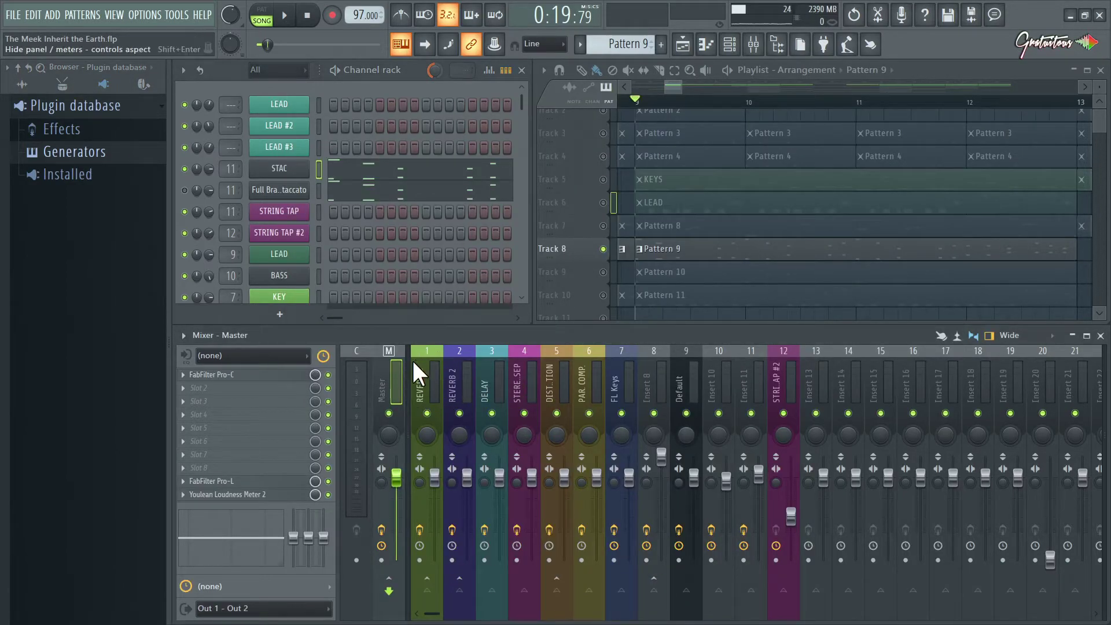
{"action": "left_click", "coordinate": [716, 374]}
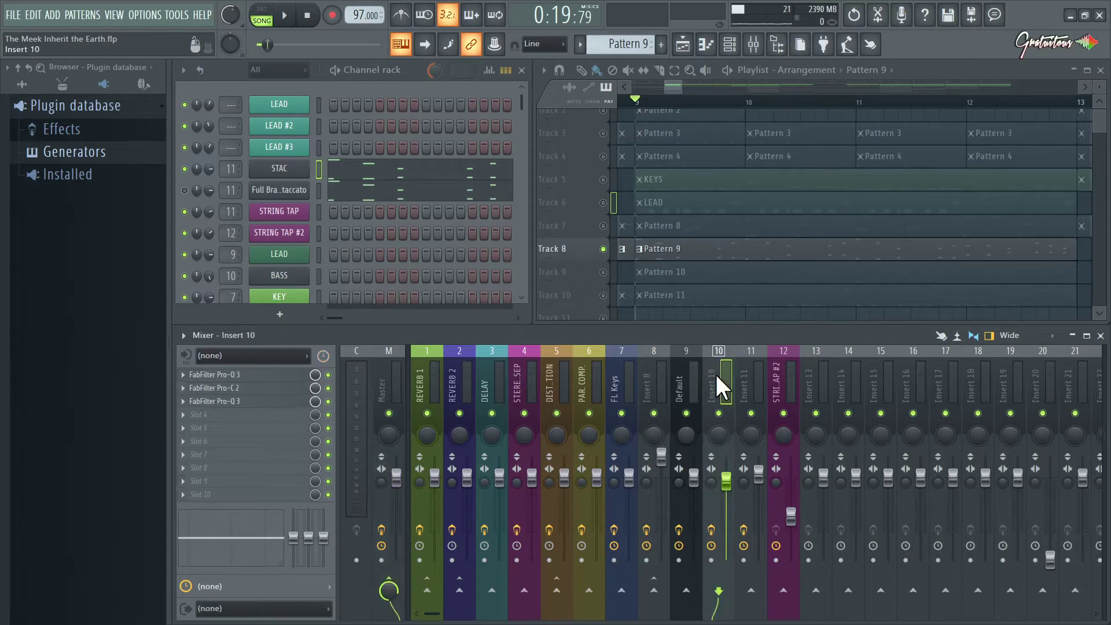
{"action": "left_click", "coordinate": [87, 130]}
{"action": "left_click_drag", "start_coordinate": [92, 158], "coordinate": [814, 369]}
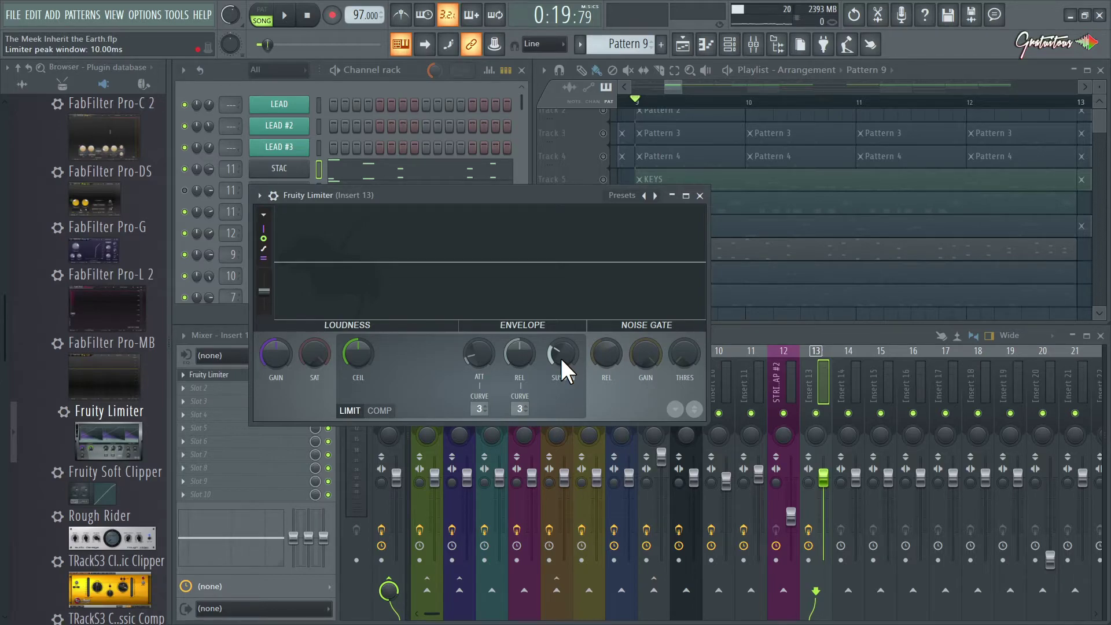
Step: Set Fruity Limiter to COMP mode, adjust its threshold with the knee at about 76%, and close its window
{"action": "left_click", "coordinate": [380, 411]}
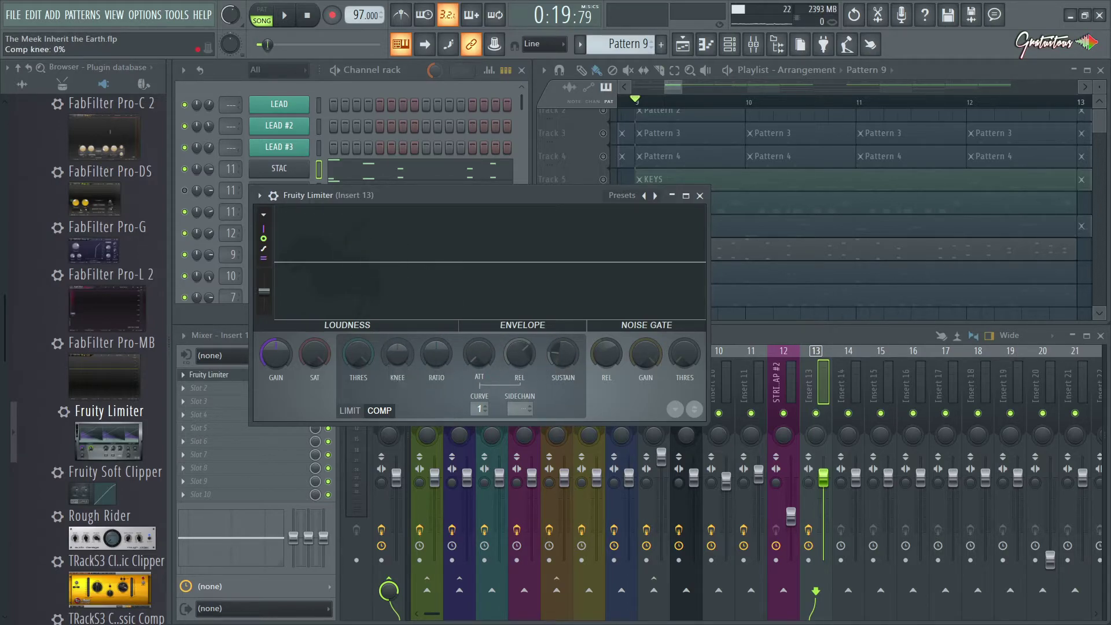
{"action": "left_click_drag", "start_coordinate": [372, 360], "coordinate": [397, 341]}
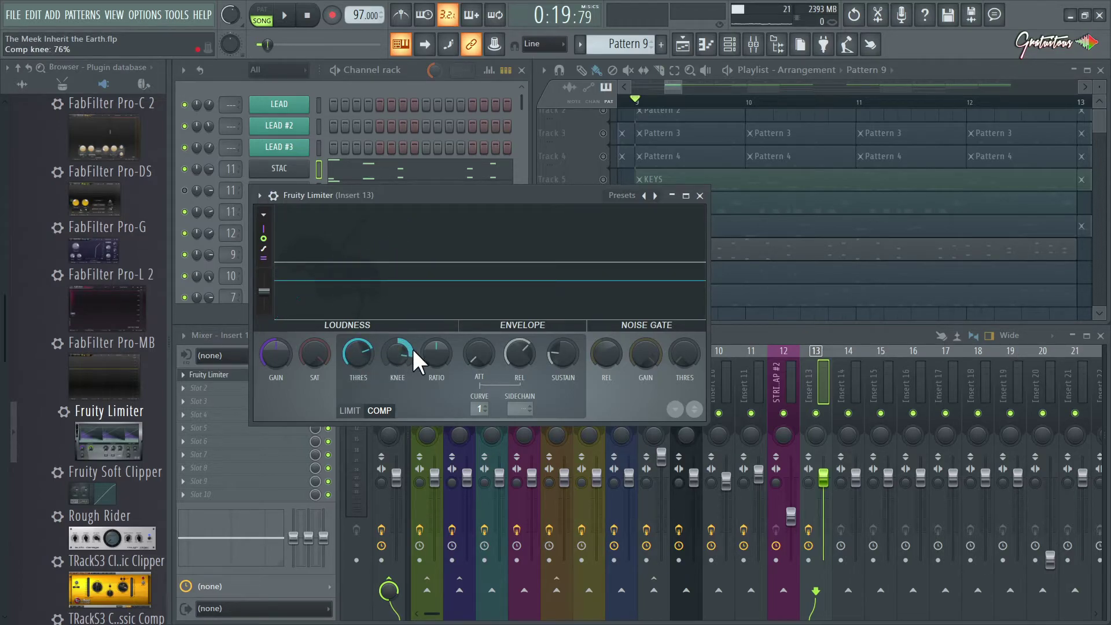
{"action": "left_click_drag", "start_coordinate": [411, 213], "coordinate": [405, 198]}
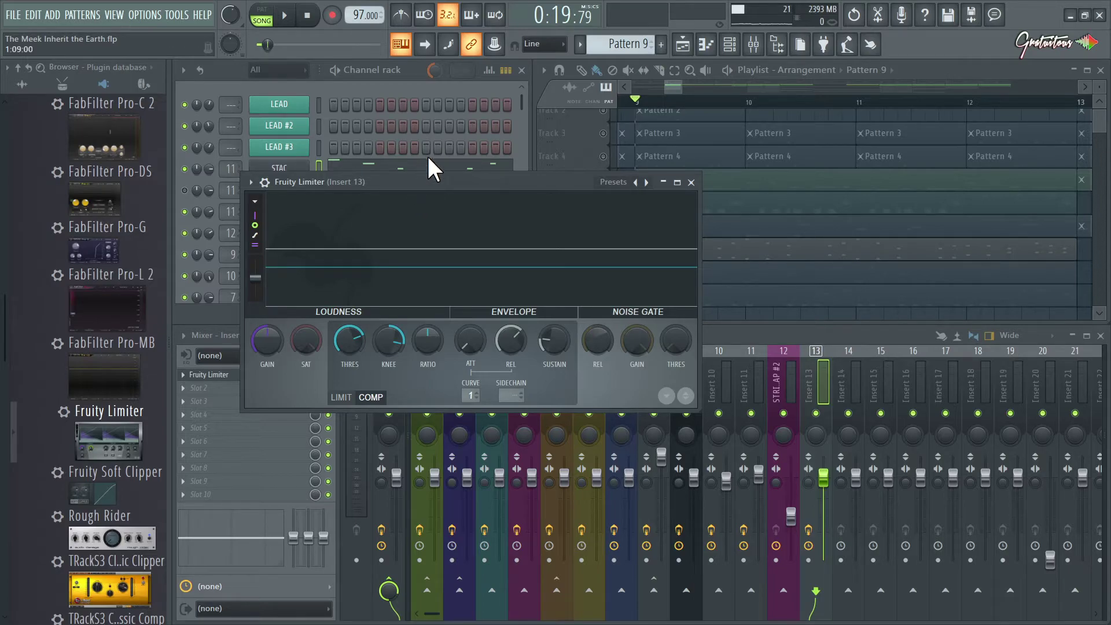
{"action": "left_click_drag", "start_coordinate": [429, 181], "coordinate": [446, 180]}
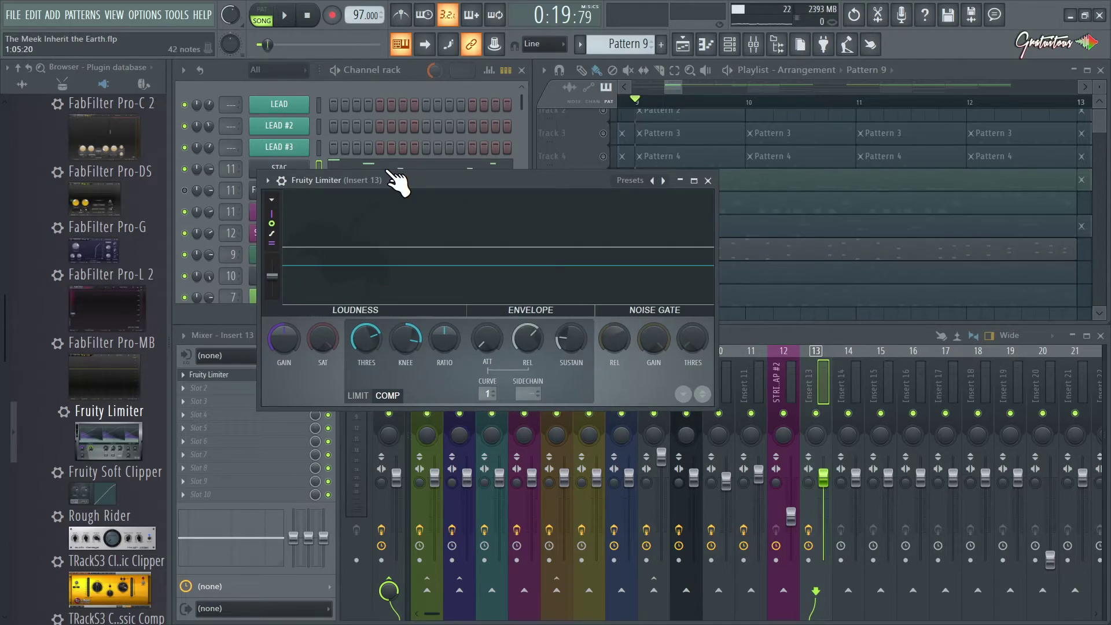
{"action": "left_click_drag", "start_coordinate": [407, 176], "coordinate": [427, 167]}
{"action": "key", "text": "Escape"}
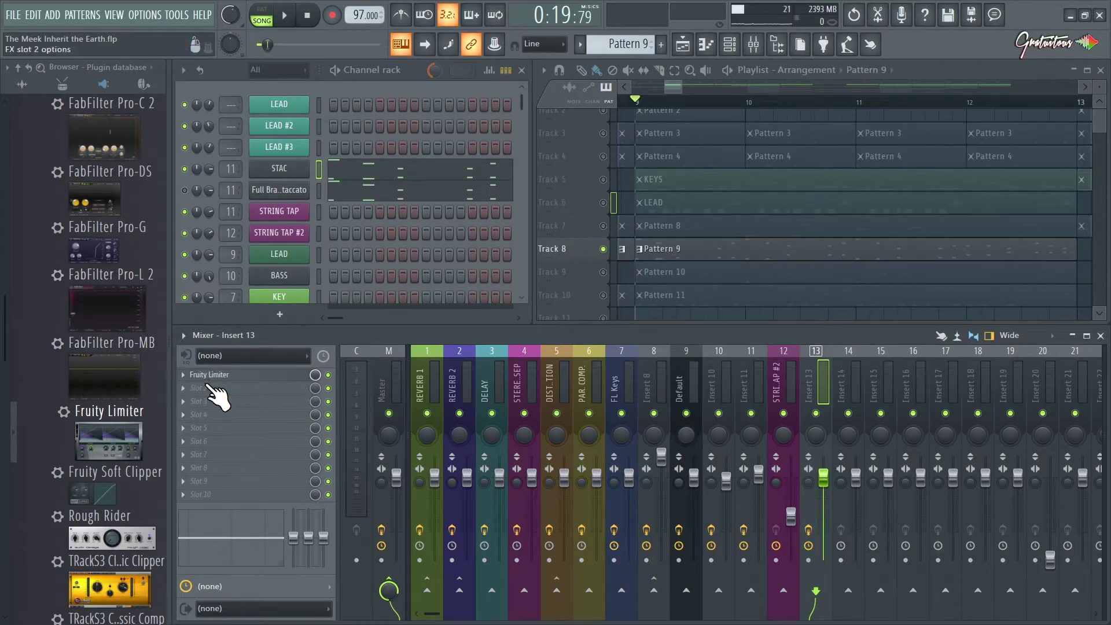
Step: Browse the Dynamics effects offered for the second effect slot of Insert 13
{"action": "left_click", "coordinate": [205, 387]}
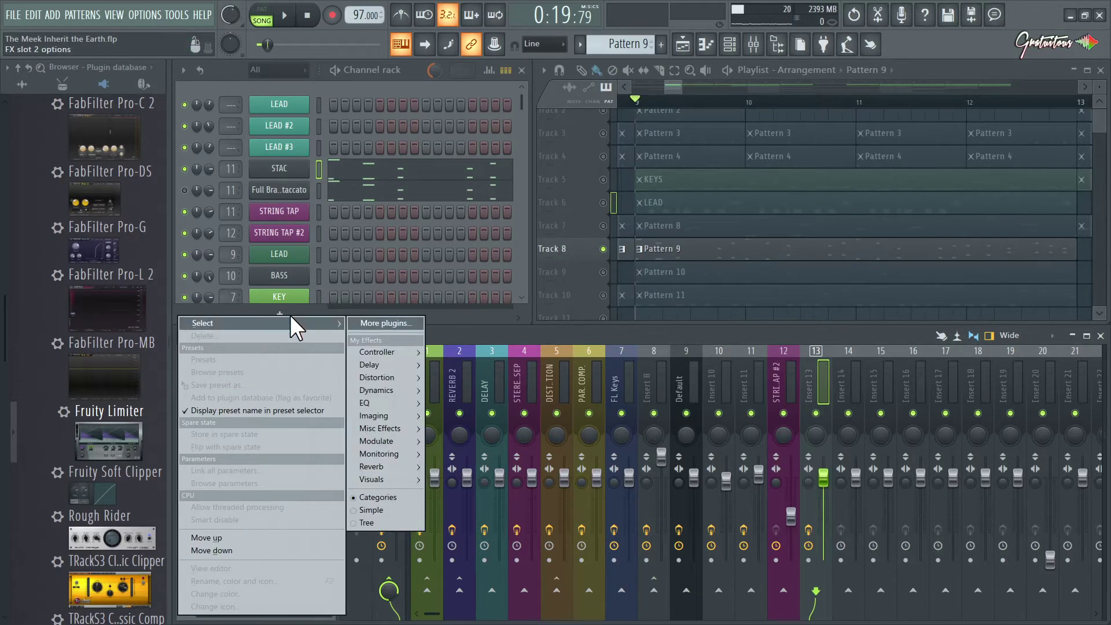
{"action": "mouse_move", "coordinate": [405, 389]}
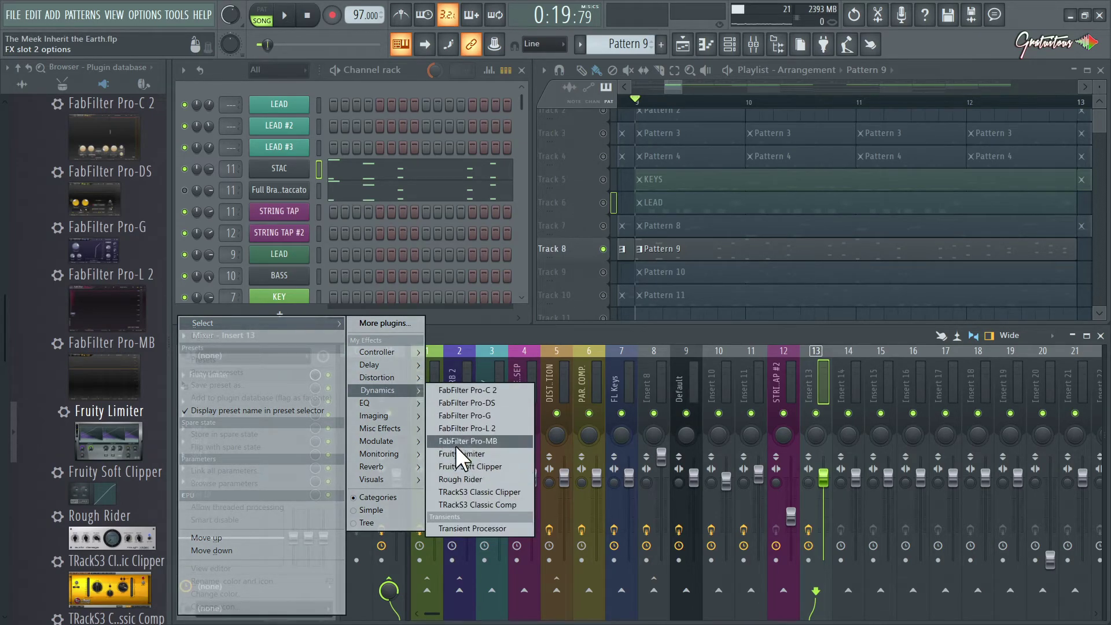
{"action": "left_click", "coordinate": [465, 415]}
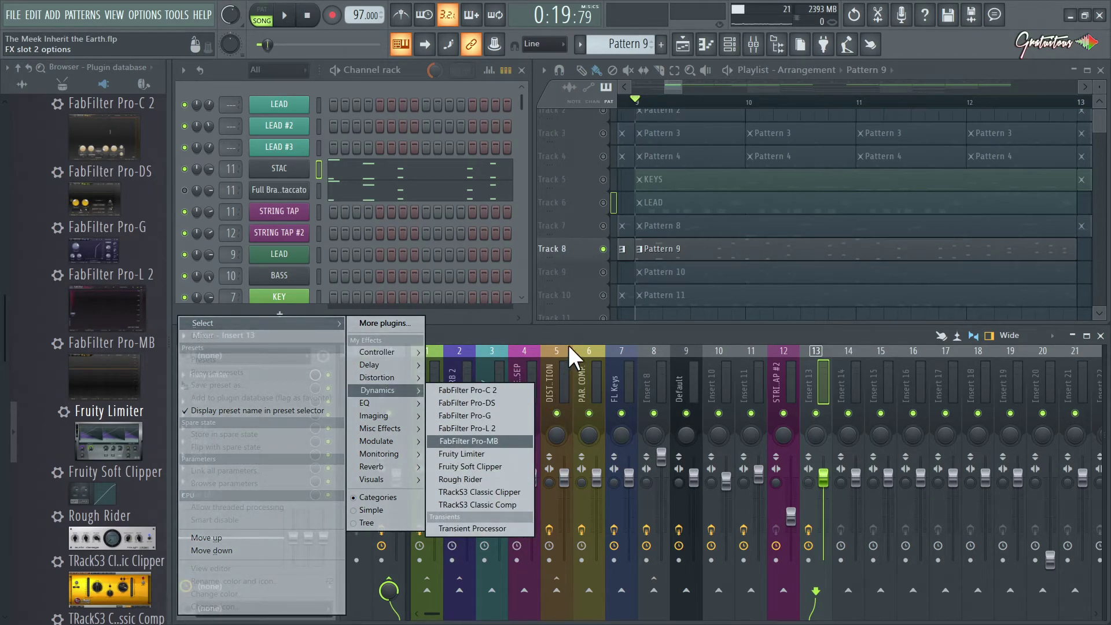
Step: Collapse the Effects folder in the plugin database and expand the Installed folder to show its Effects and Generators subfolders
{"action": "scroll", "coordinate": [87, 294], "scroll_direction": "up", "scroll_amount": 3}
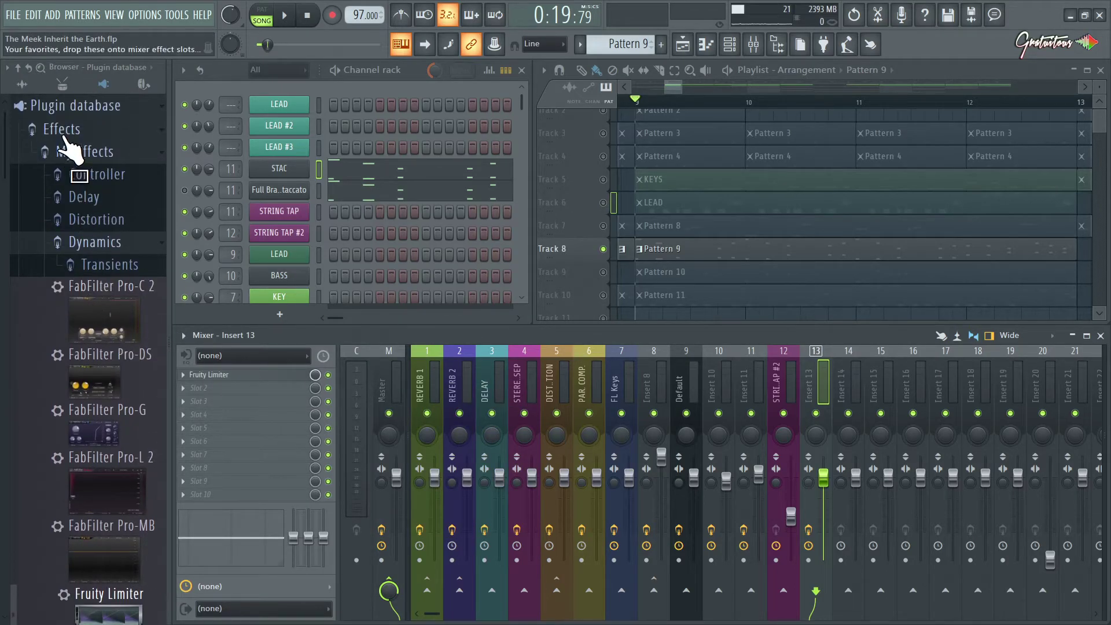
{"action": "left_click", "coordinate": [61, 132]}
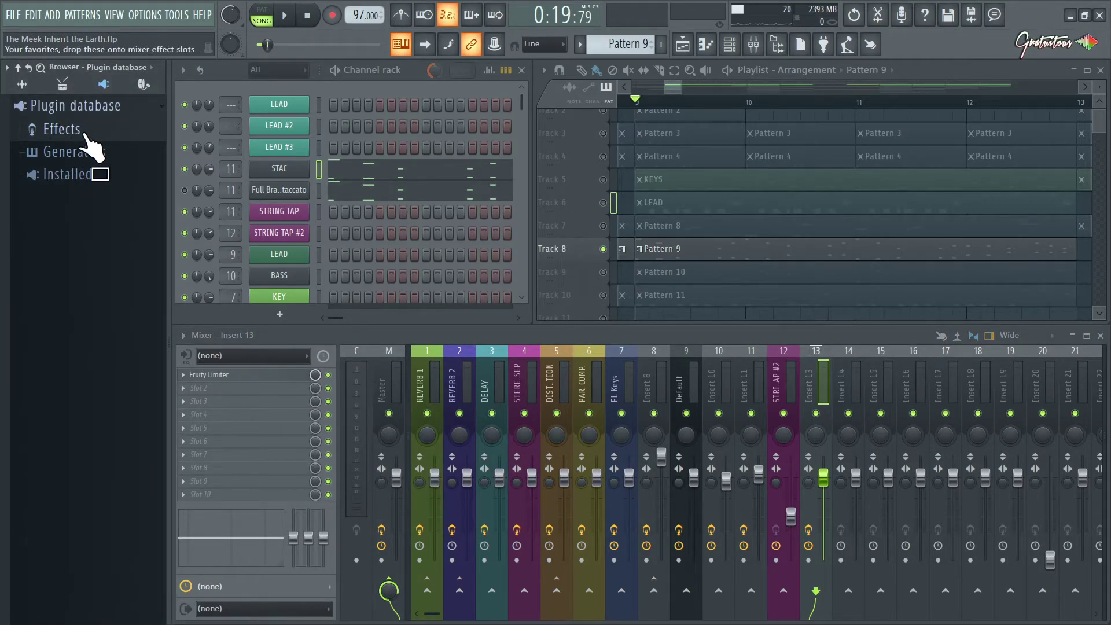
{"action": "left_click", "coordinate": [85, 134]}
{"action": "left_click", "coordinate": [85, 135]}
{"action": "left_click", "coordinate": [88, 152]}
{"action": "left_click", "coordinate": [87, 150]}
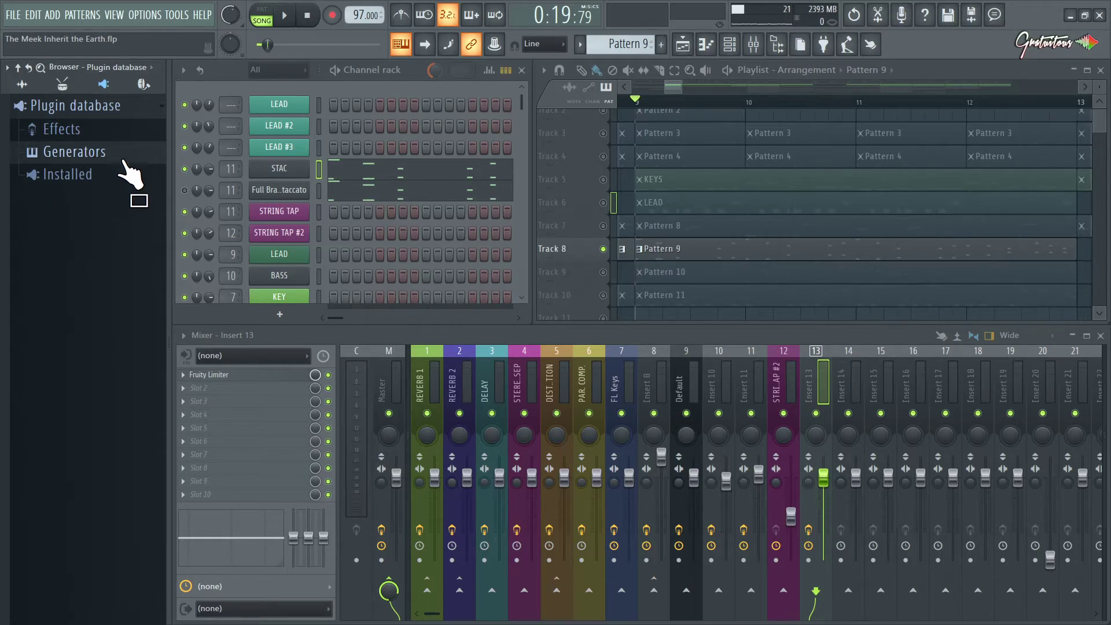
{"action": "left_click", "coordinate": [129, 175]}
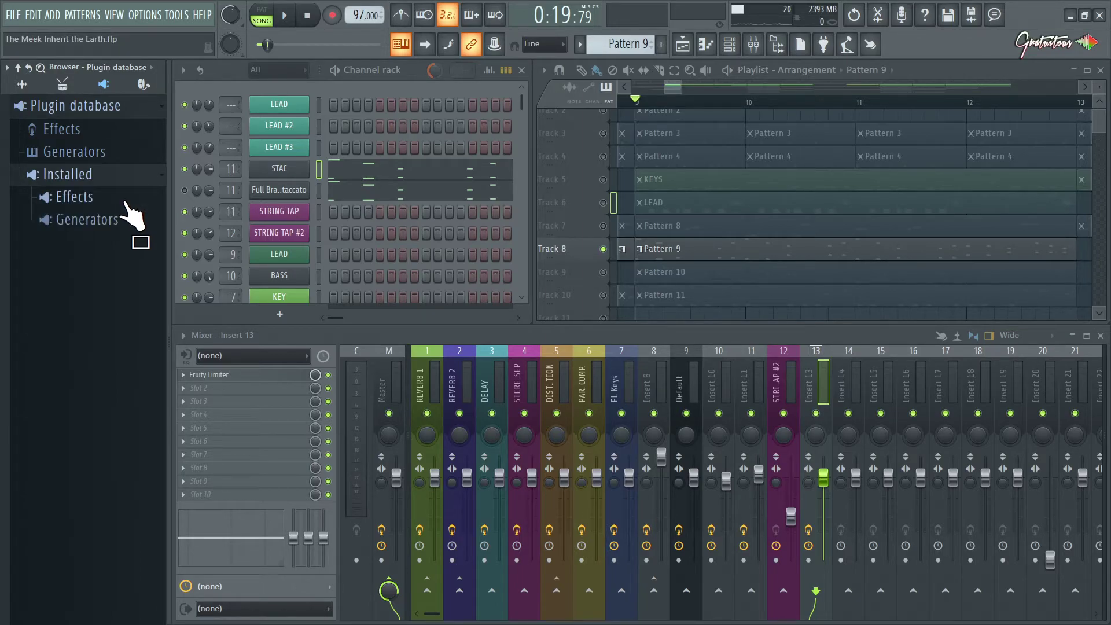
Step: Expand the installed Fruity effects in the plugin database and load Maximus into the second effect slot of Insert 13
{"action": "left_click", "coordinate": [124, 200]}
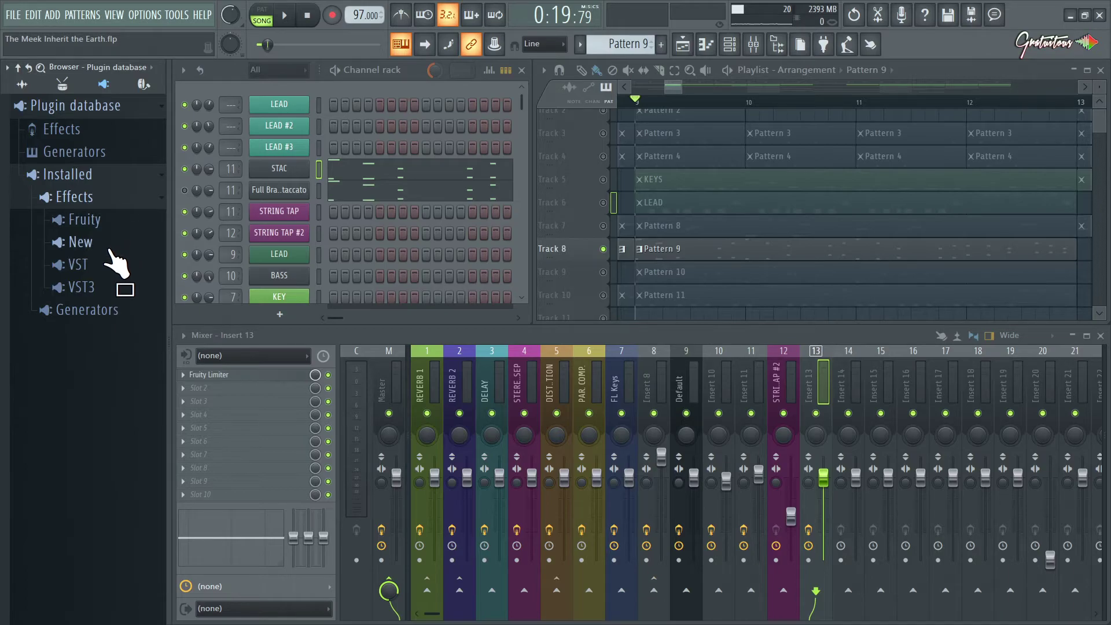
{"action": "left_click", "coordinate": [102, 219]}
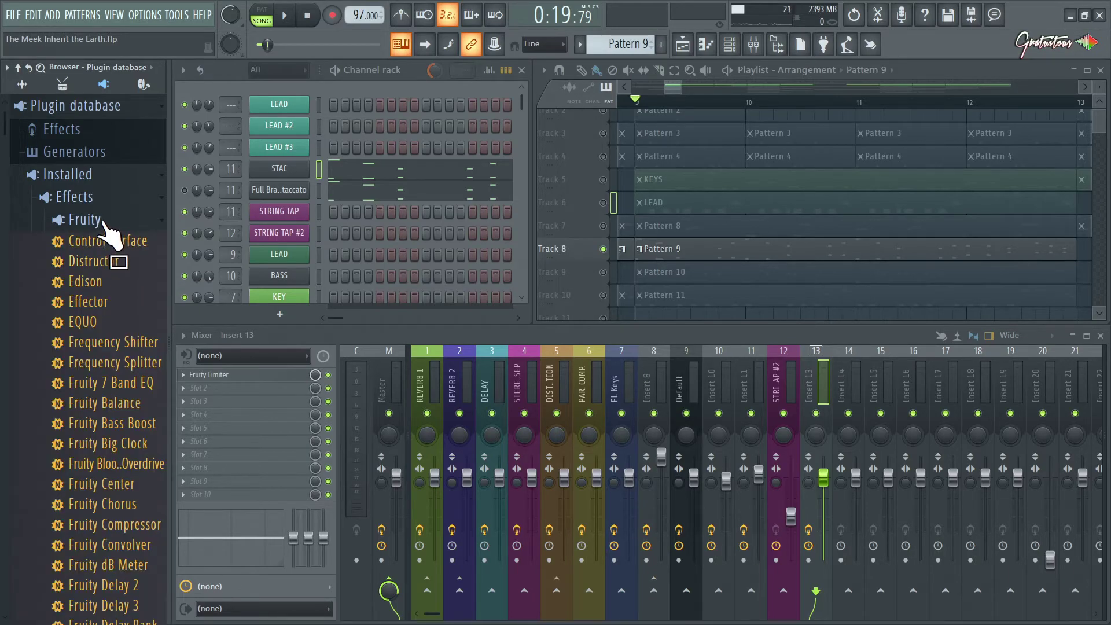
{"action": "scroll", "coordinate": [109, 246], "scroll_direction": "down", "scroll_amount": 15}
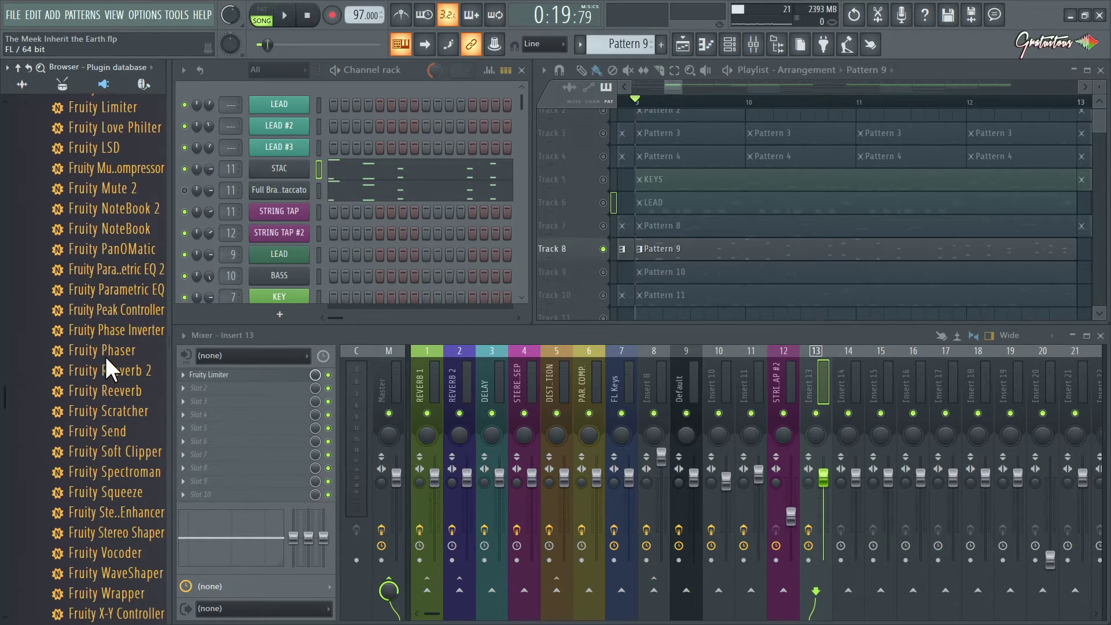
{"action": "scroll", "coordinate": [114, 394], "scroll_direction": "up", "scroll_amount": 2}
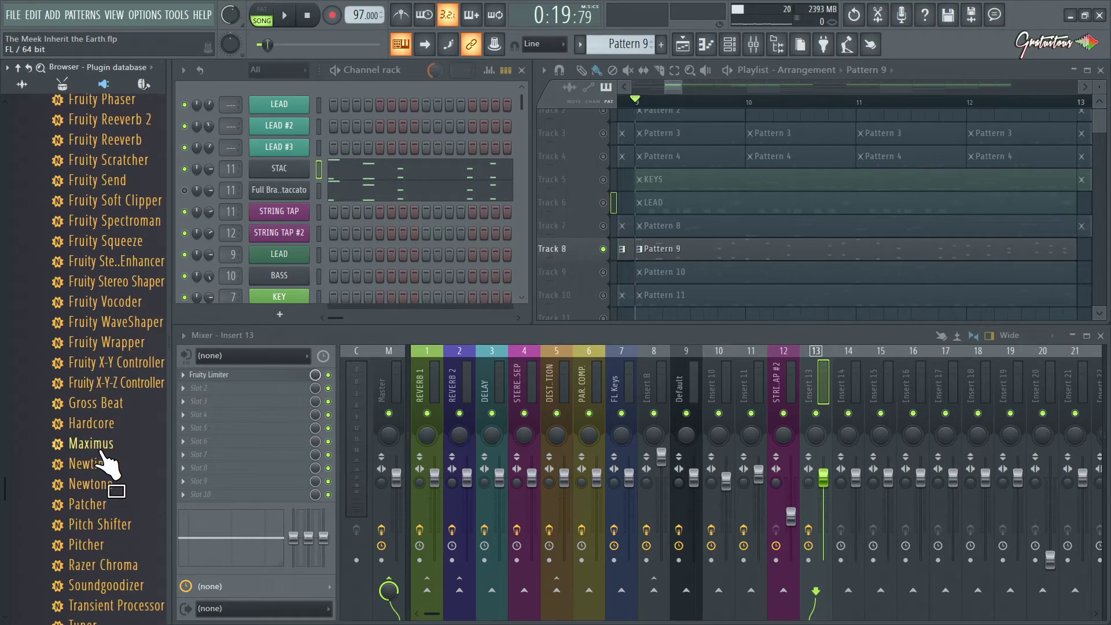
{"action": "left_click_drag", "start_coordinate": [102, 446], "coordinate": [245, 388]}
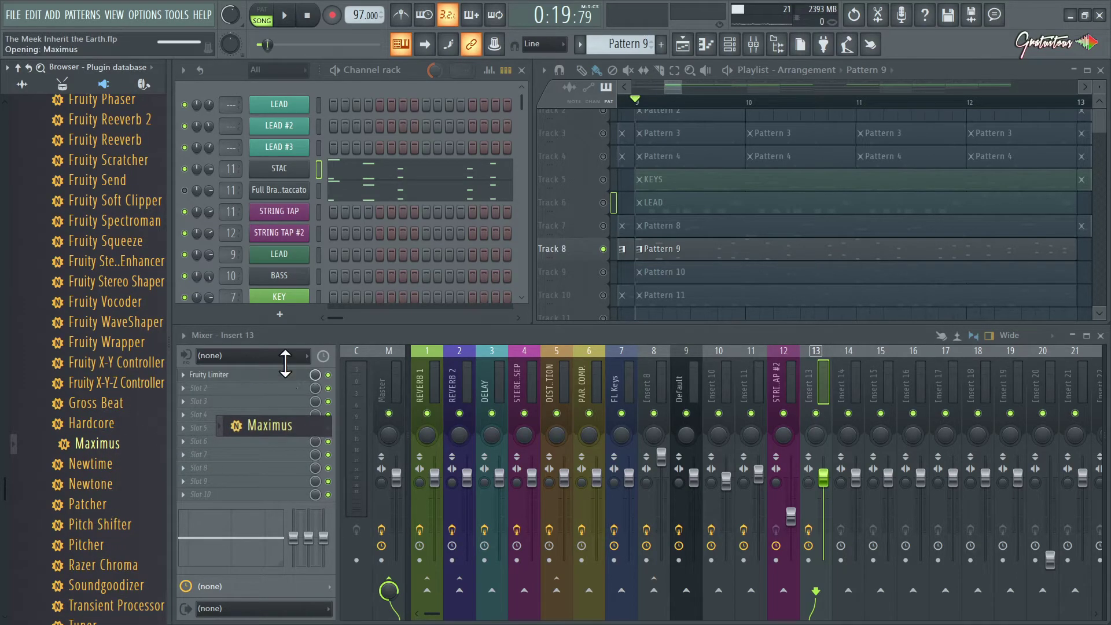
{"action": "left_click_drag", "start_coordinate": [391, 211], "coordinate": [401, 198]}
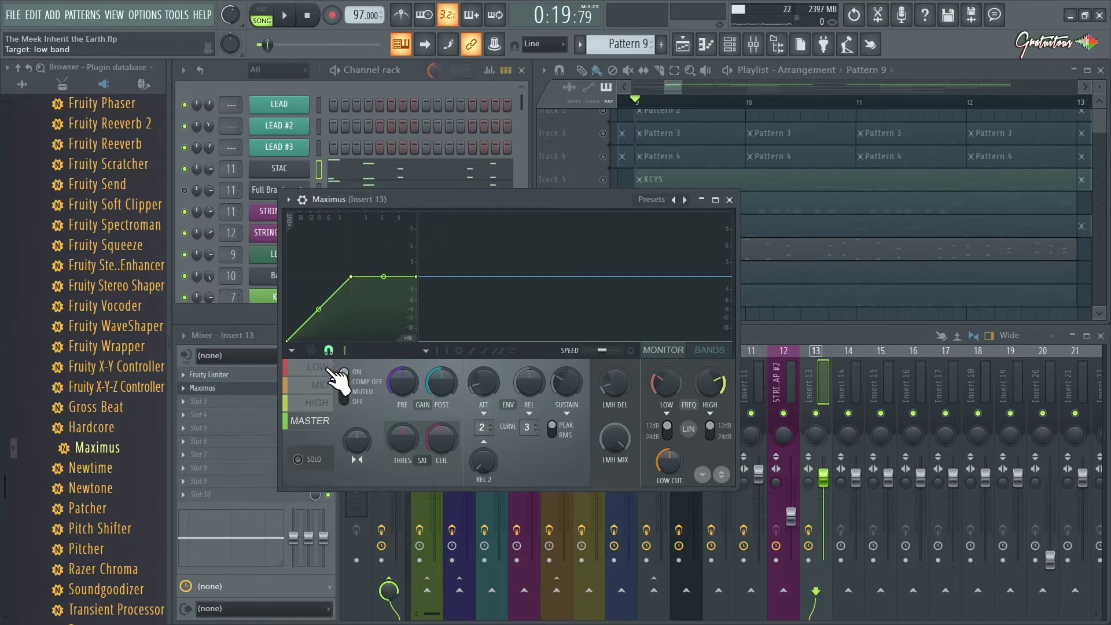
Step: Go through the LOW, MID, HIGH and MASTER bands of Maximus and switch its display to the BANDS view
{"action": "left_click", "coordinate": [324, 368]}
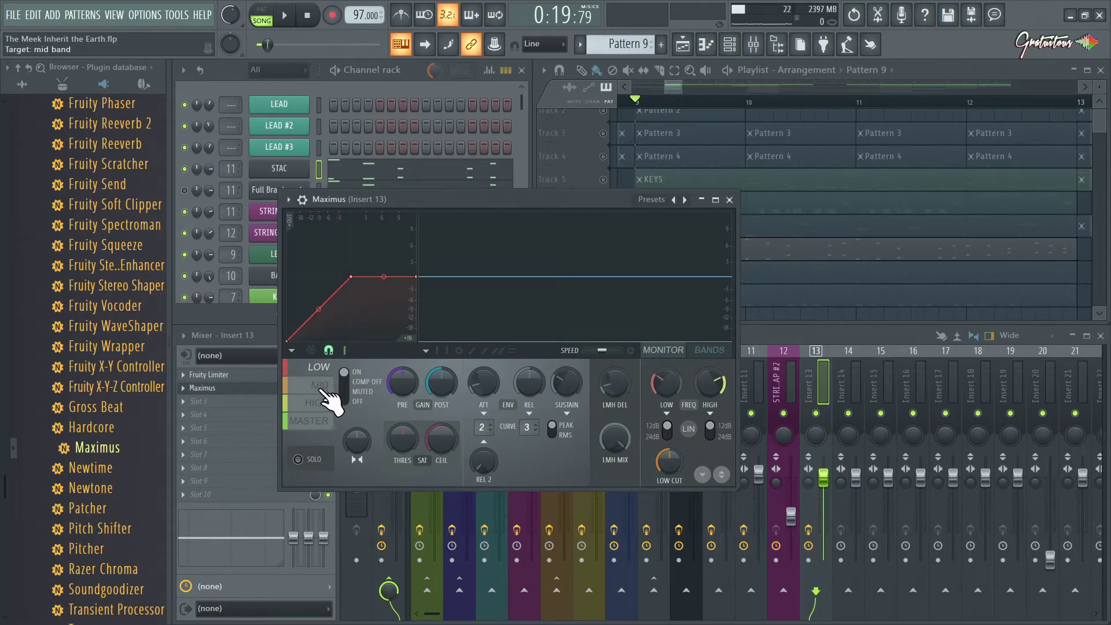
{"action": "left_click", "coordinate": [323, 386]}
{"action": "left_click", "coordinate": [329, 405]}
{"action": "left_click", "coordinate": [324, 424]}
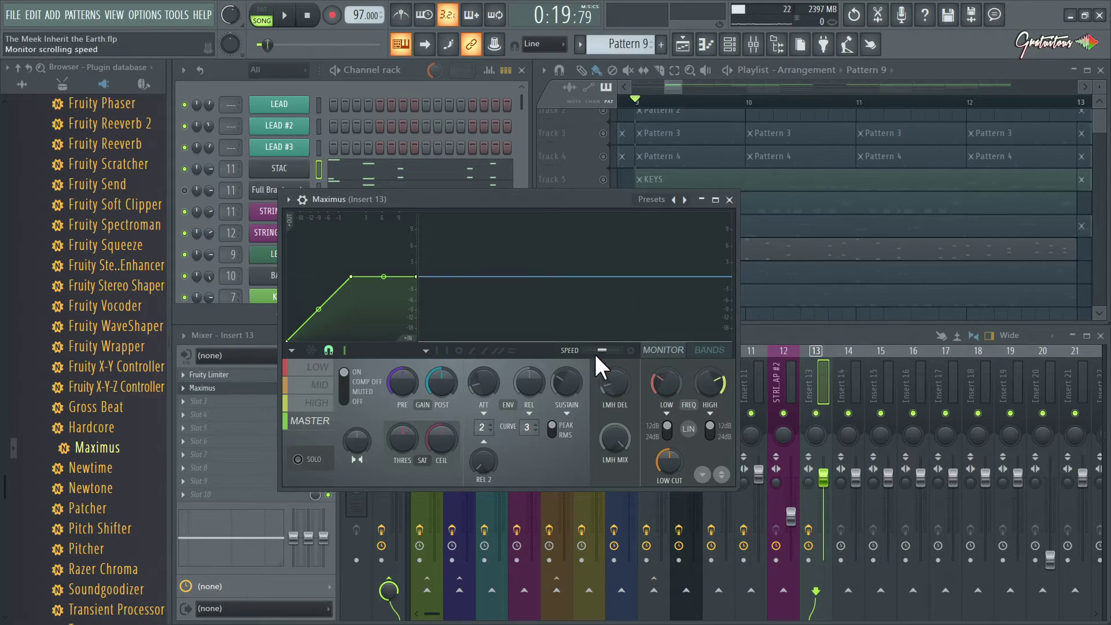
{"action": "left_click", "coordinate": [710, 350]}
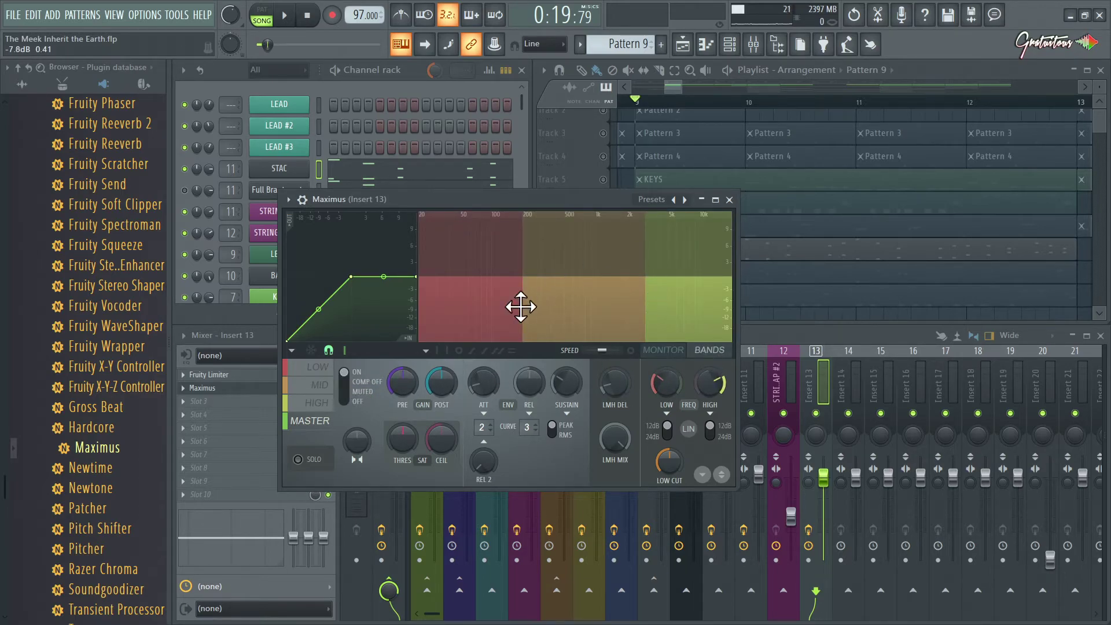
Step: Shift the low-mid crossover of Maximus lower and the mid-high crossover slightly higher, and select the LOW band
{"action": "left_click", "coordinate": [318, 368]}
{"action": "left_click_drag", "start_coordinate": [531, 303], "coordinate": [505, 302]}
{"action": "left_click_drag", "start_coordinate": [647, 307], "coordinate": [658, 306]}
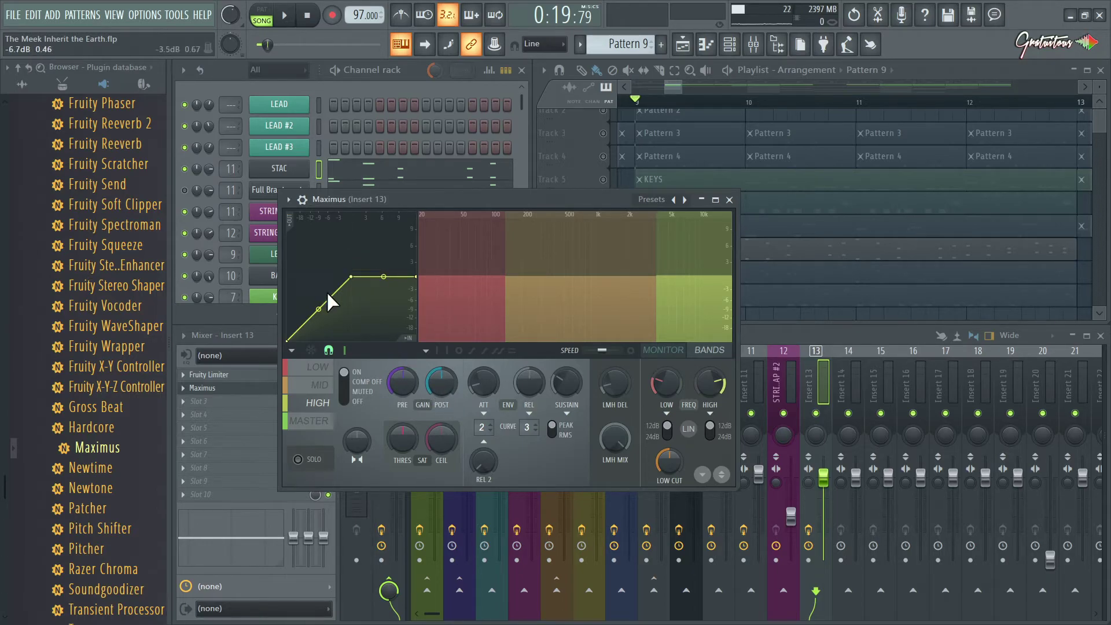
{"action": "left_click", "coordinate": [318, 368]}
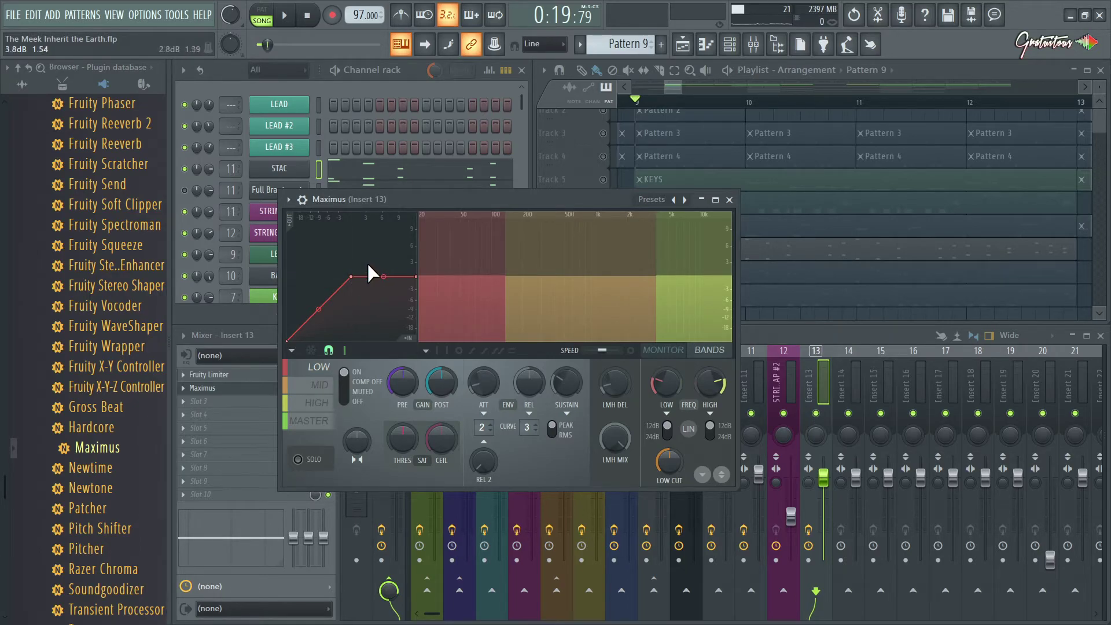
Step: Load Fruity WaveShaper into the third effect slot of Insert 13 and close the WaveShaper and Maximus windows
{"action": "left_click_drag", "start_coordinate": [142, 326], "coordinate": [234, 401]}
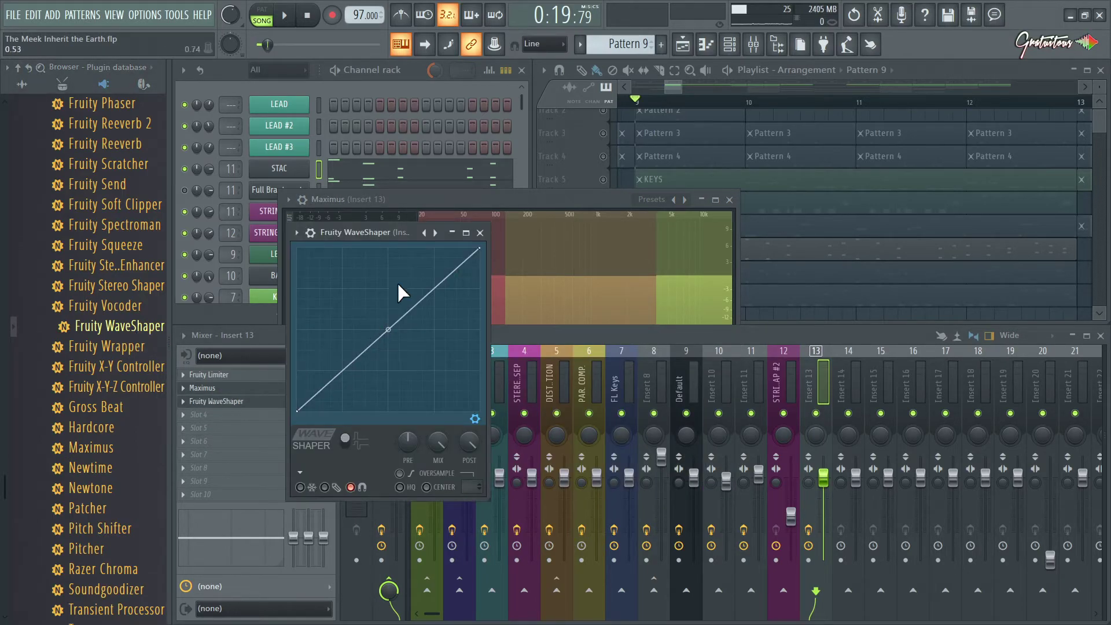
{"action": "left_click", "coordinate": [479, 232]}
{"action": "left_click_drag", "start_coordinate": [486, 198], "coordinate": [435, 167]}
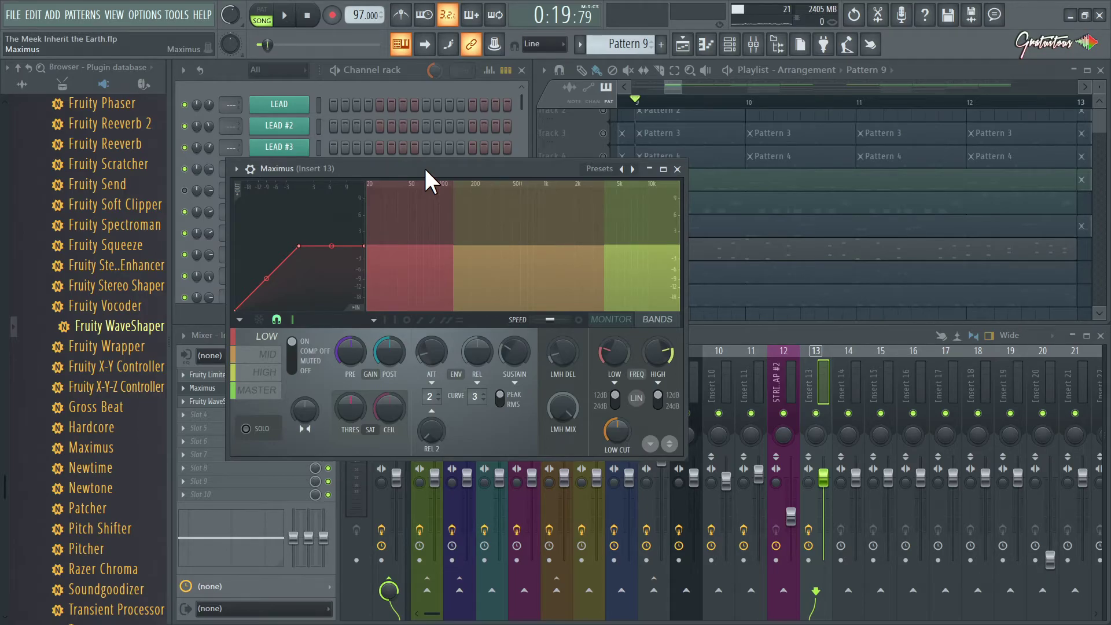
{"action": "key", "text": "Escape"}
Step: Collapse the Fruity and Effects folders under Installed in the plugin database
{"action": "scroll", "coordinate": [117, 290], "scroll_direction": "up", "scroll_amount": 5}
{"action": "scroll", "coordinate": [116, 290], "scroll_direction": "up", "scroll_amount": 8}
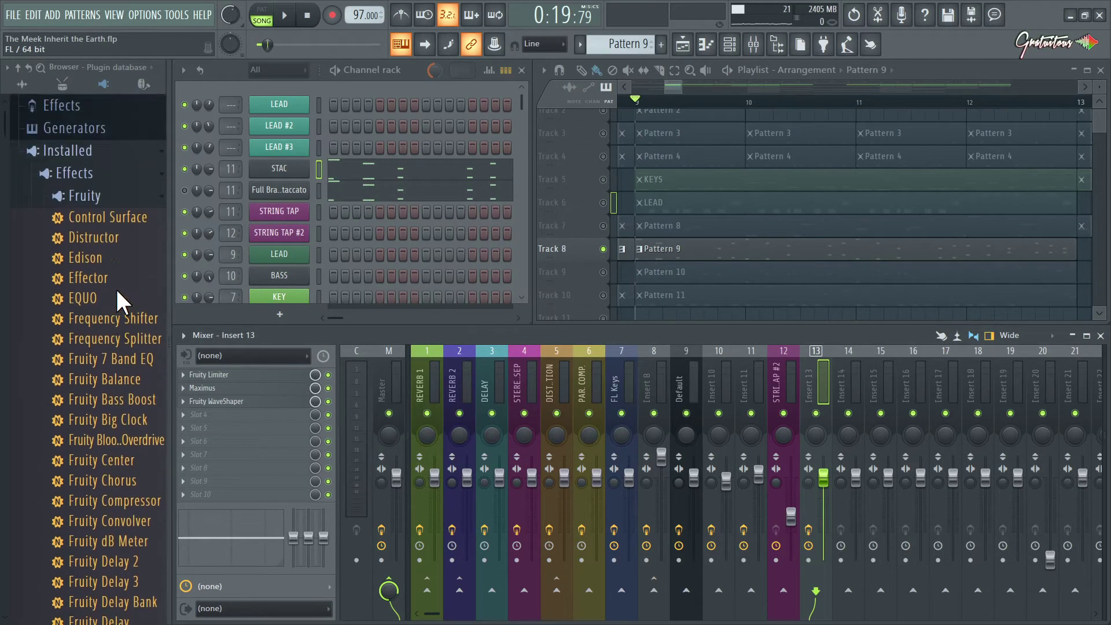
{"action": "left_click", "coordinate": [102, 219]}
{"action": "left_click", "coordinate": [96, 200]}
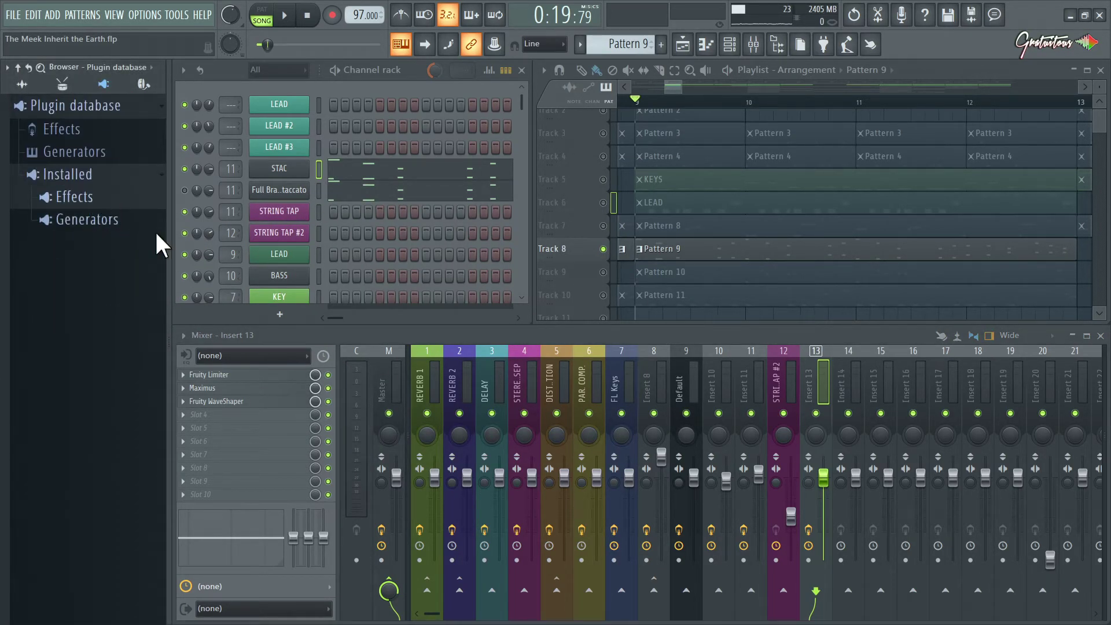
Step: Inspect the effect slots of the FL Keys, REVERB 1 and Master tracks, and view FabFilter Pro-C from the Master track
{"action": "left_click", "coordinate": [622, 373]}
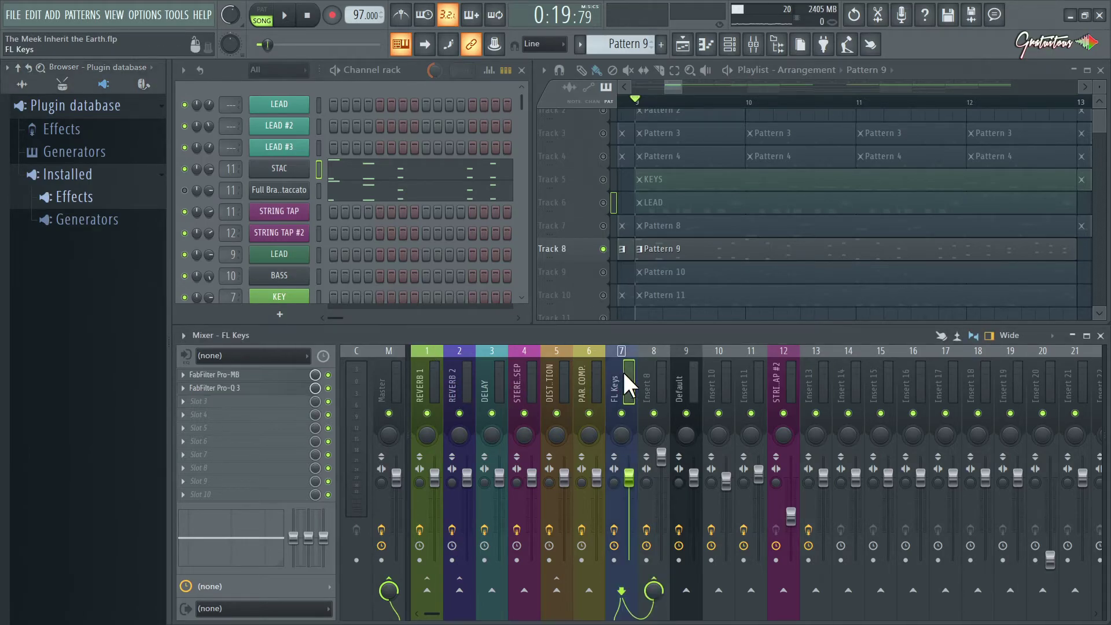
{"action": "left_click", "coordinate": [425, 362]}
{"action": "left_click", "coordinate": [402, 372]}
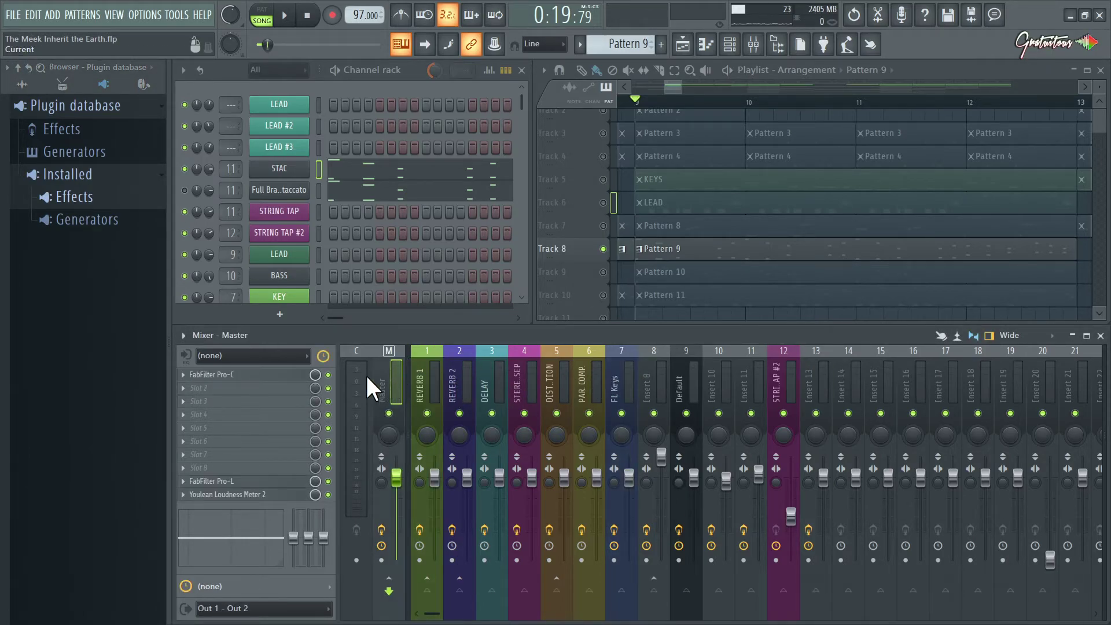
{"action": "left_click", "coordinate": [273, 376]}
{"action": "left_click_drag", "start_coordinate": [392, 200], "coordinate": [421, 154]}
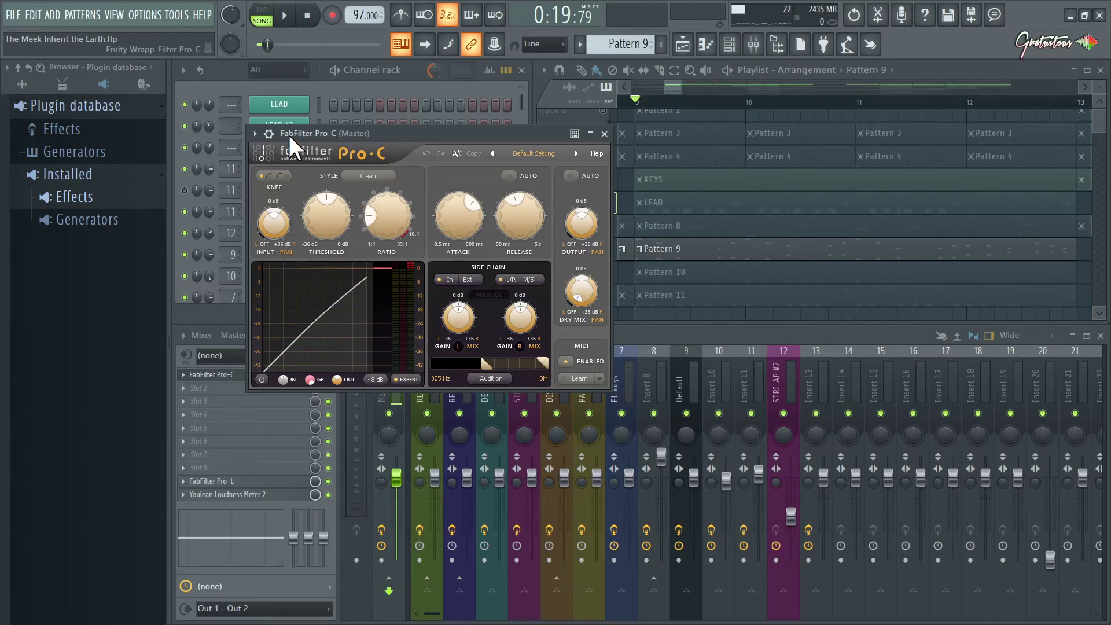
{"action": "left_click_drag", "start_coordinate": [321, 133], "coordinate": [393, 132]}
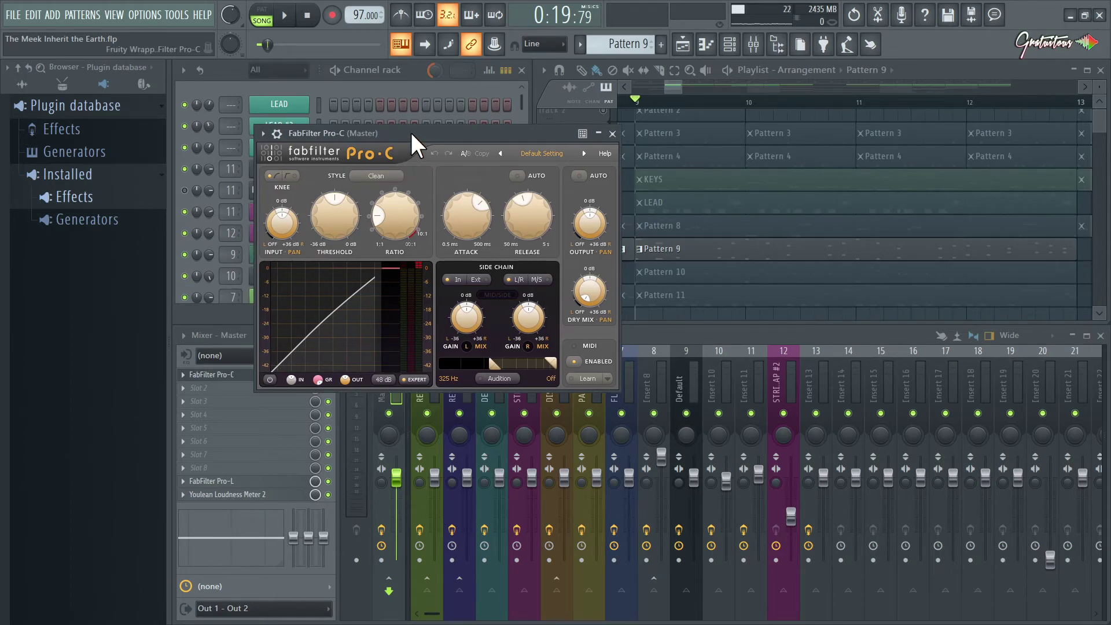
{"action": "left_click_drag", "start_coordinate": [410, 133], "coordinate": [431, 135]}
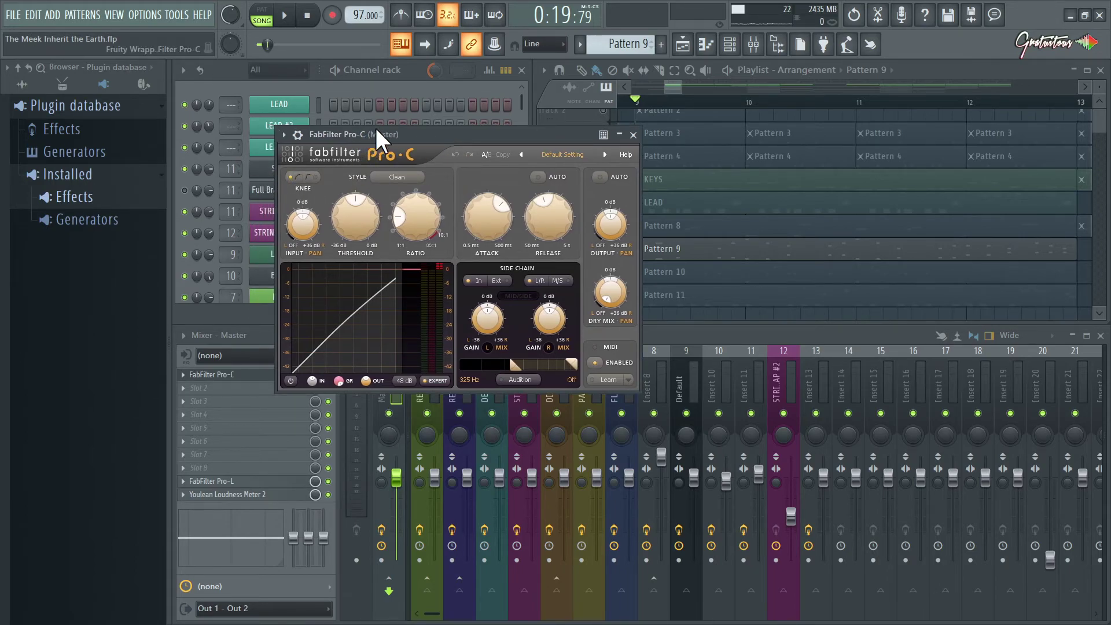
{"action": "left_click_drag", "start_coordinate": [425, 140], "coordinate": [426, 142]}
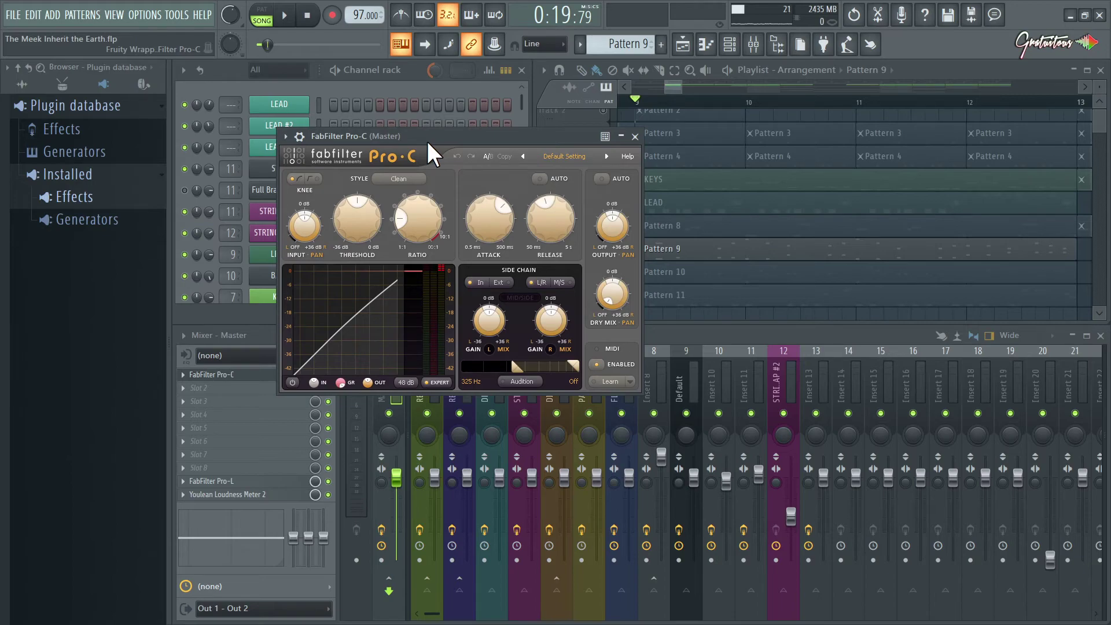
Step: Collapse the Installed folder, open the favourite Generators folder and close the FabFilter Pro-C window
{"action": "left_click", "coordinate": [114, 176]}
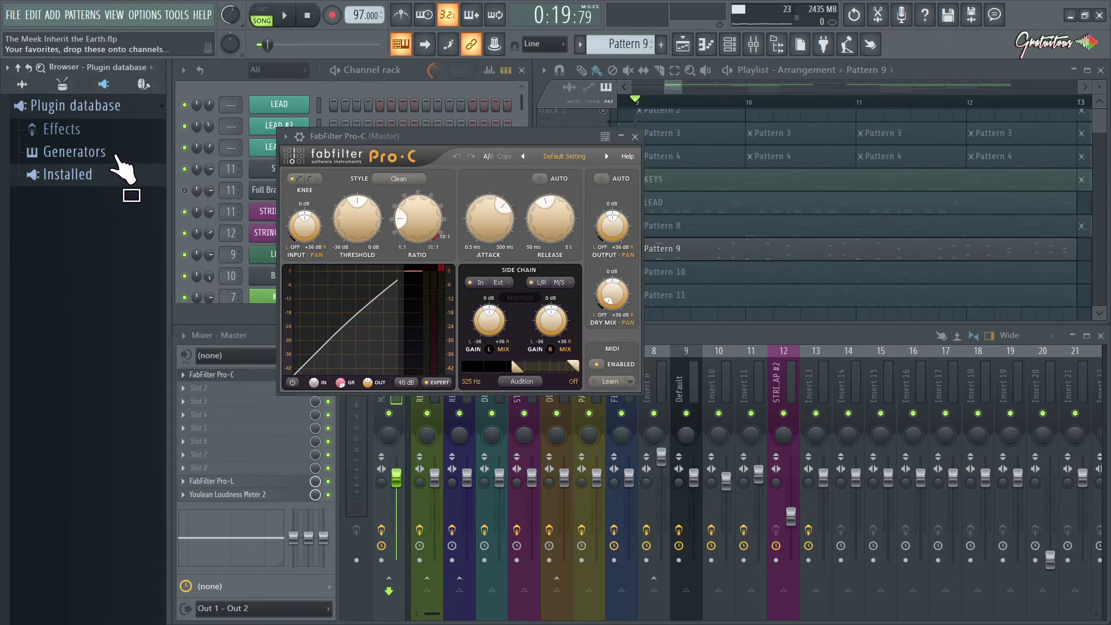
{"action": "left_click", "coordinate": [116, 154]}
{"action": "left_click_drag", "start_coordinate": [379, 132], "coordinate": [376, 158]}
{"action": "key", "text": "Escape"}
Step: Examine the My Effects categories and the contents of the Generators folder in the plugin database, and collapse both folders
{"action": "left_click", "coordinate": [104, 130]}
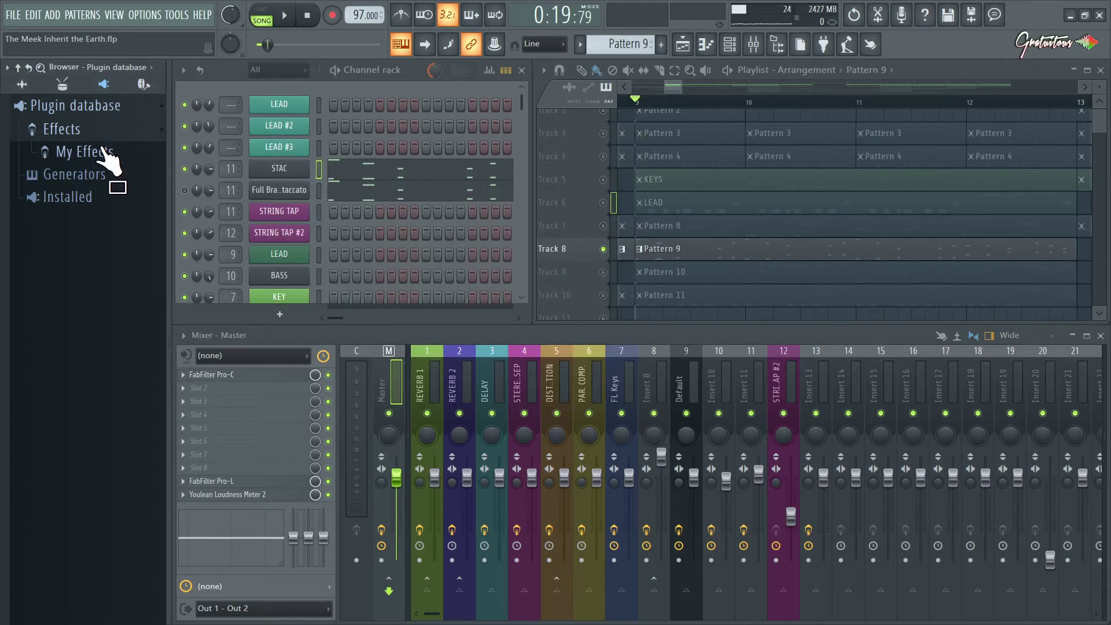
{"action": "left_click", "coordinate": [100, 149]}
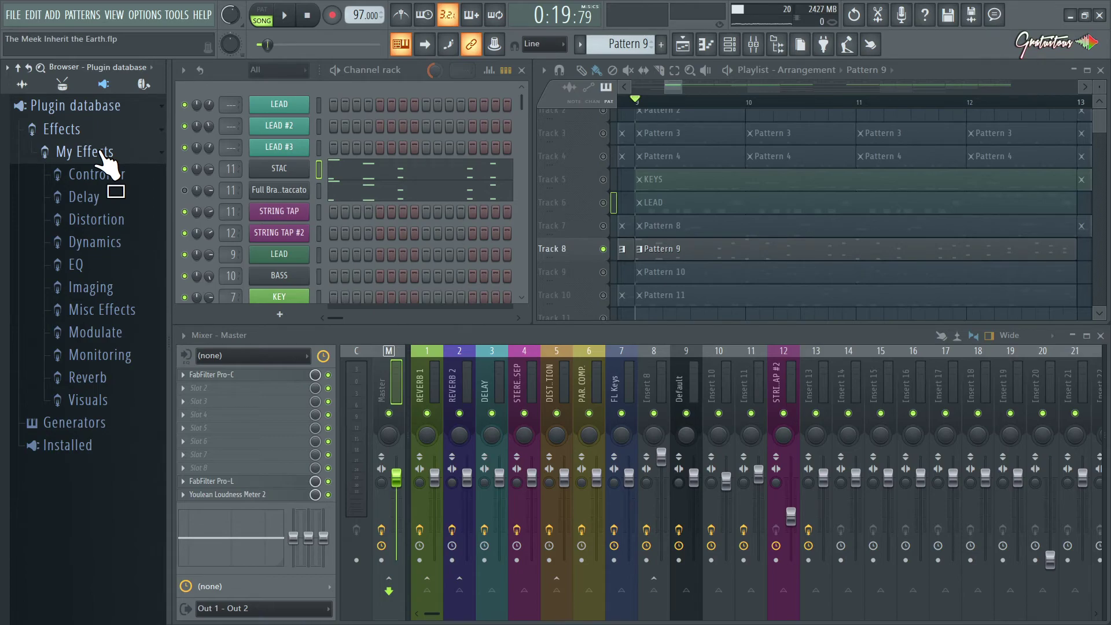
{"action": "left_click", "coordinate": [104, 153]}
{"action": "left_click", "coordinate": [106, 154]}
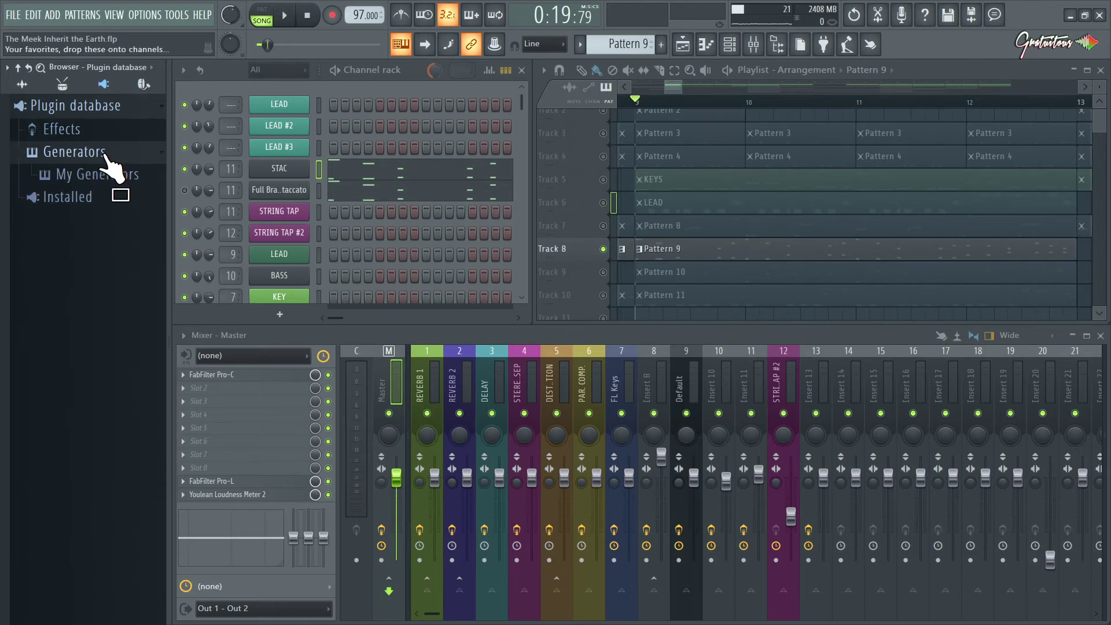
{"action": "left_click", "coordinate": [106, 153]}
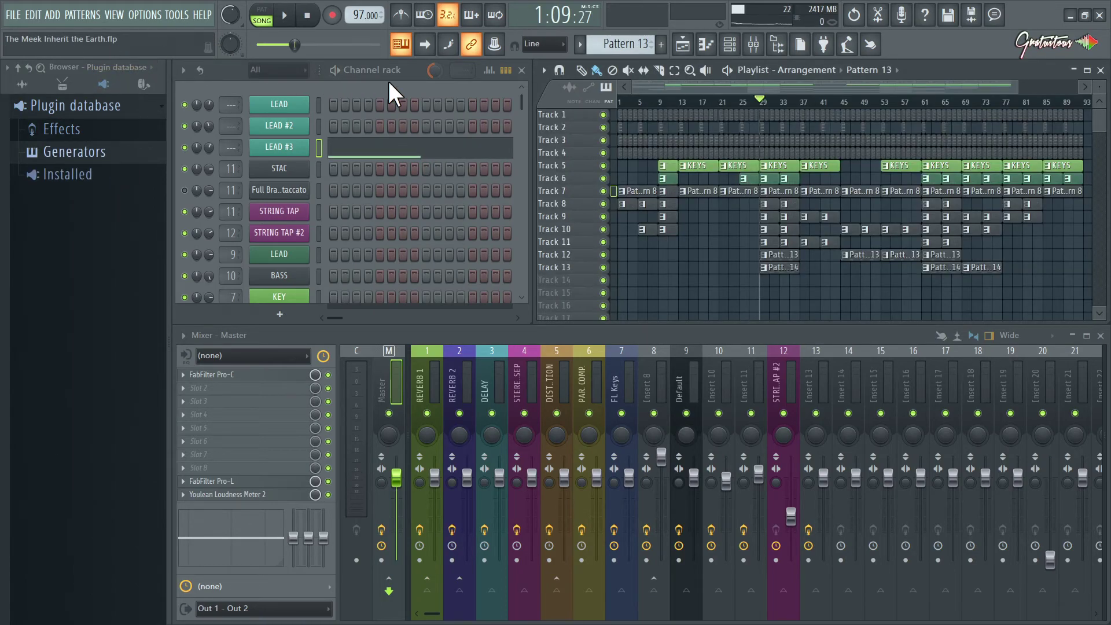